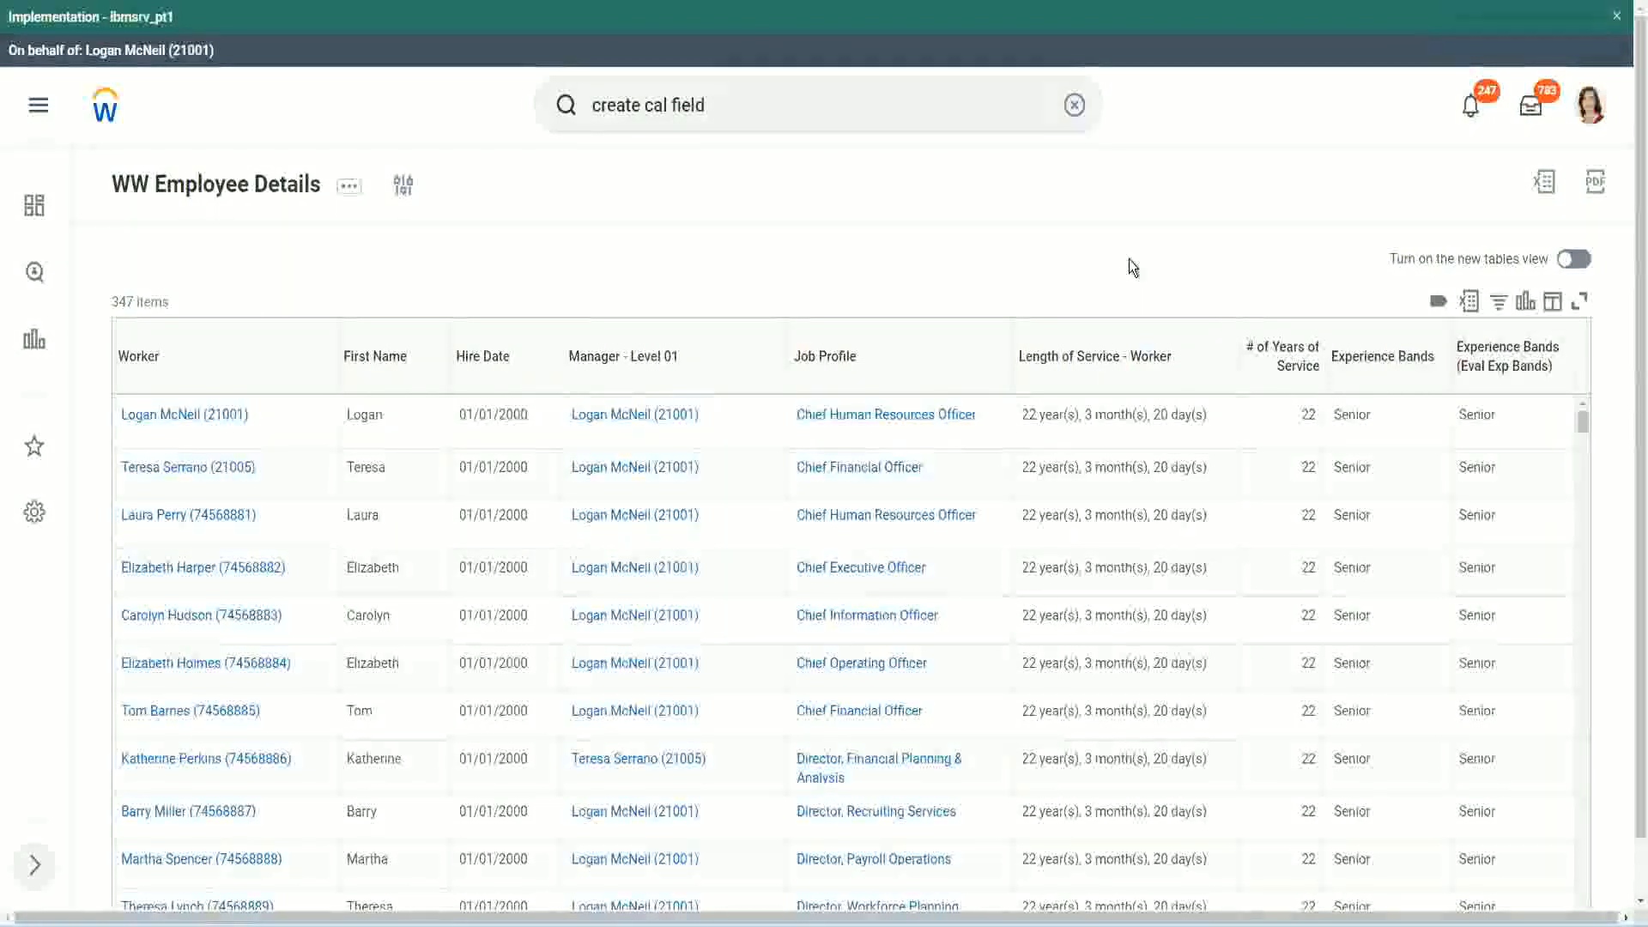
Open the calculated field CF-WW-Eval Exp-Derive Experience Bands from Years of Service and copy its name
{"action": "left_click", "coordinate": [1429, 406]}
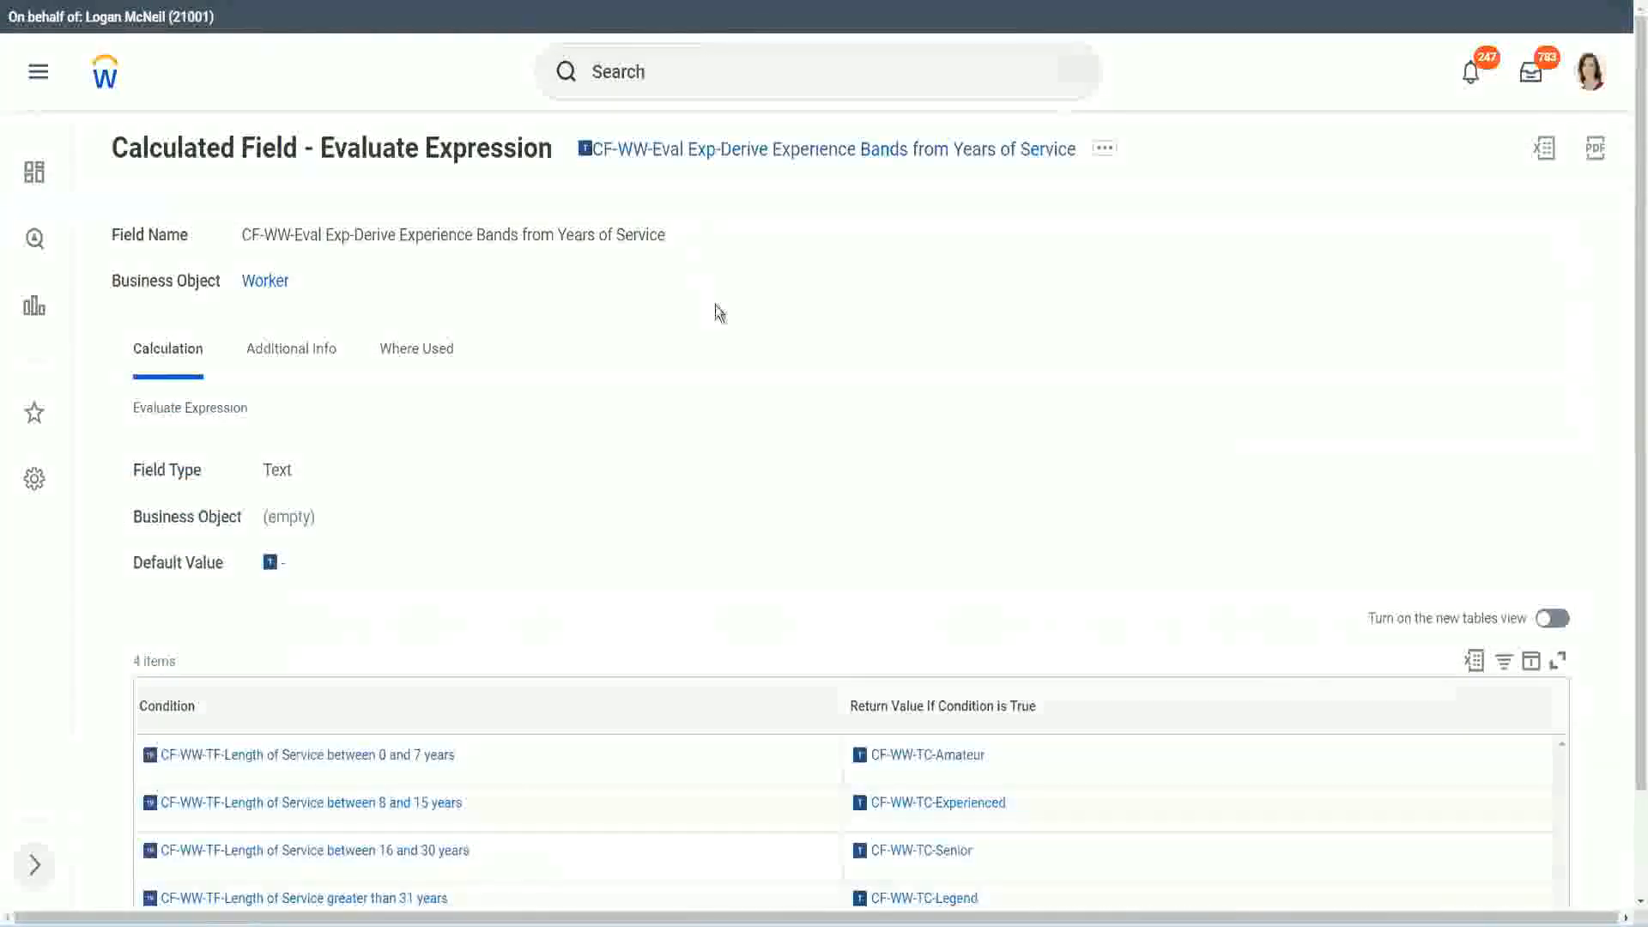
{"action": "right_click", "coordinate": [713, 160]}
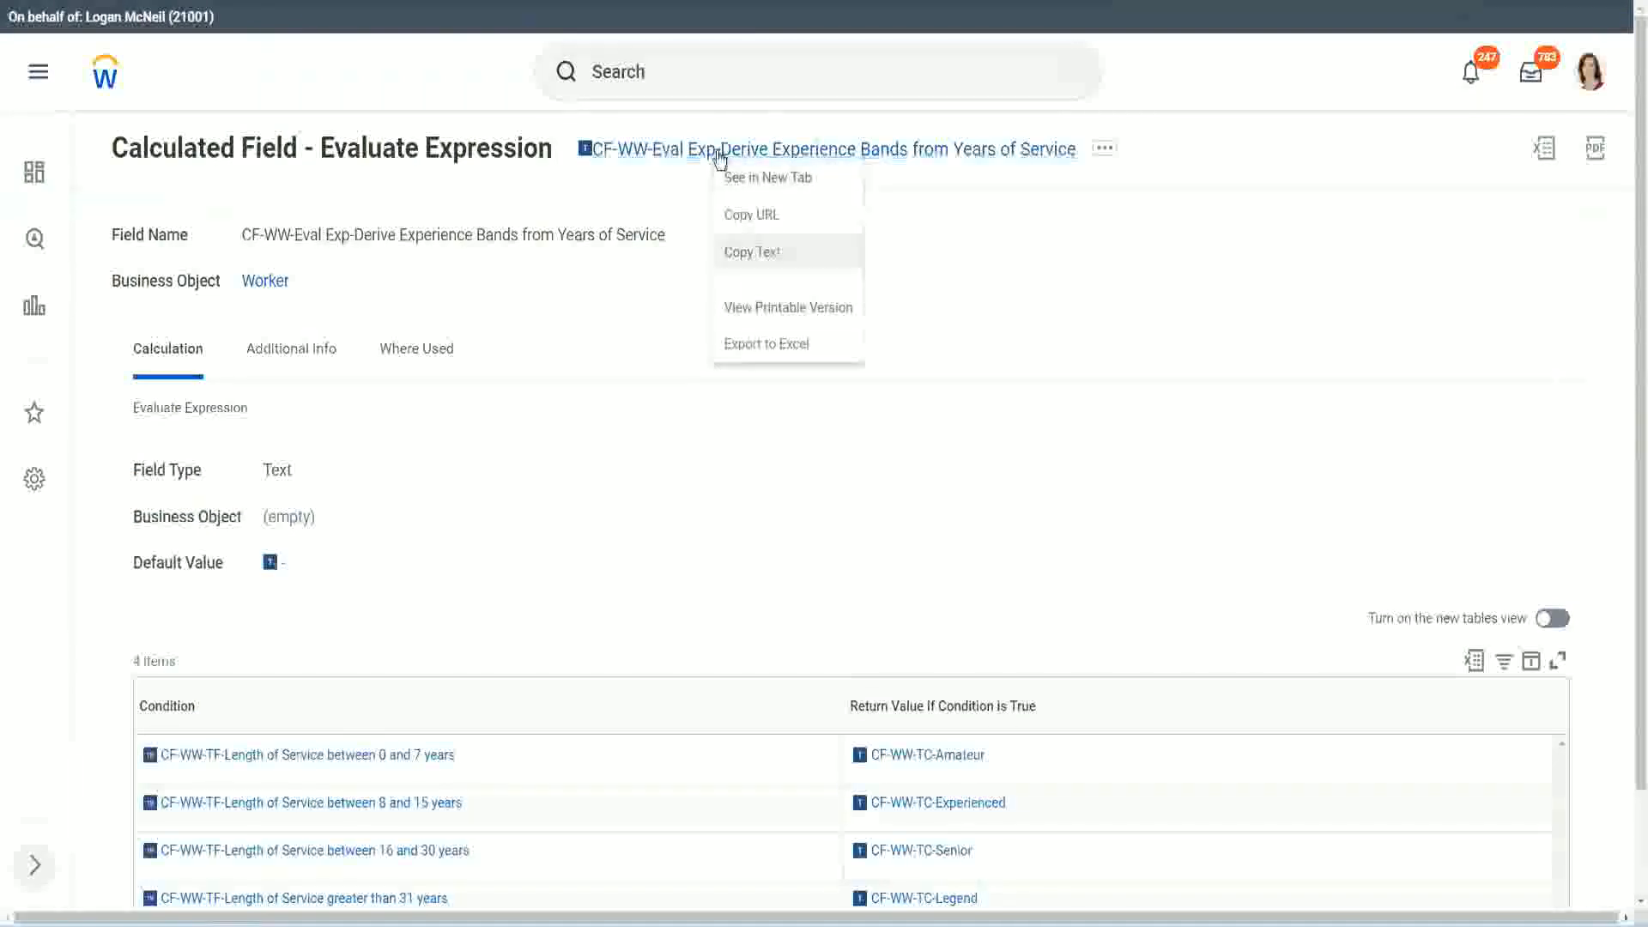
{"action": "left_click", "coordinate": [770, 253]}
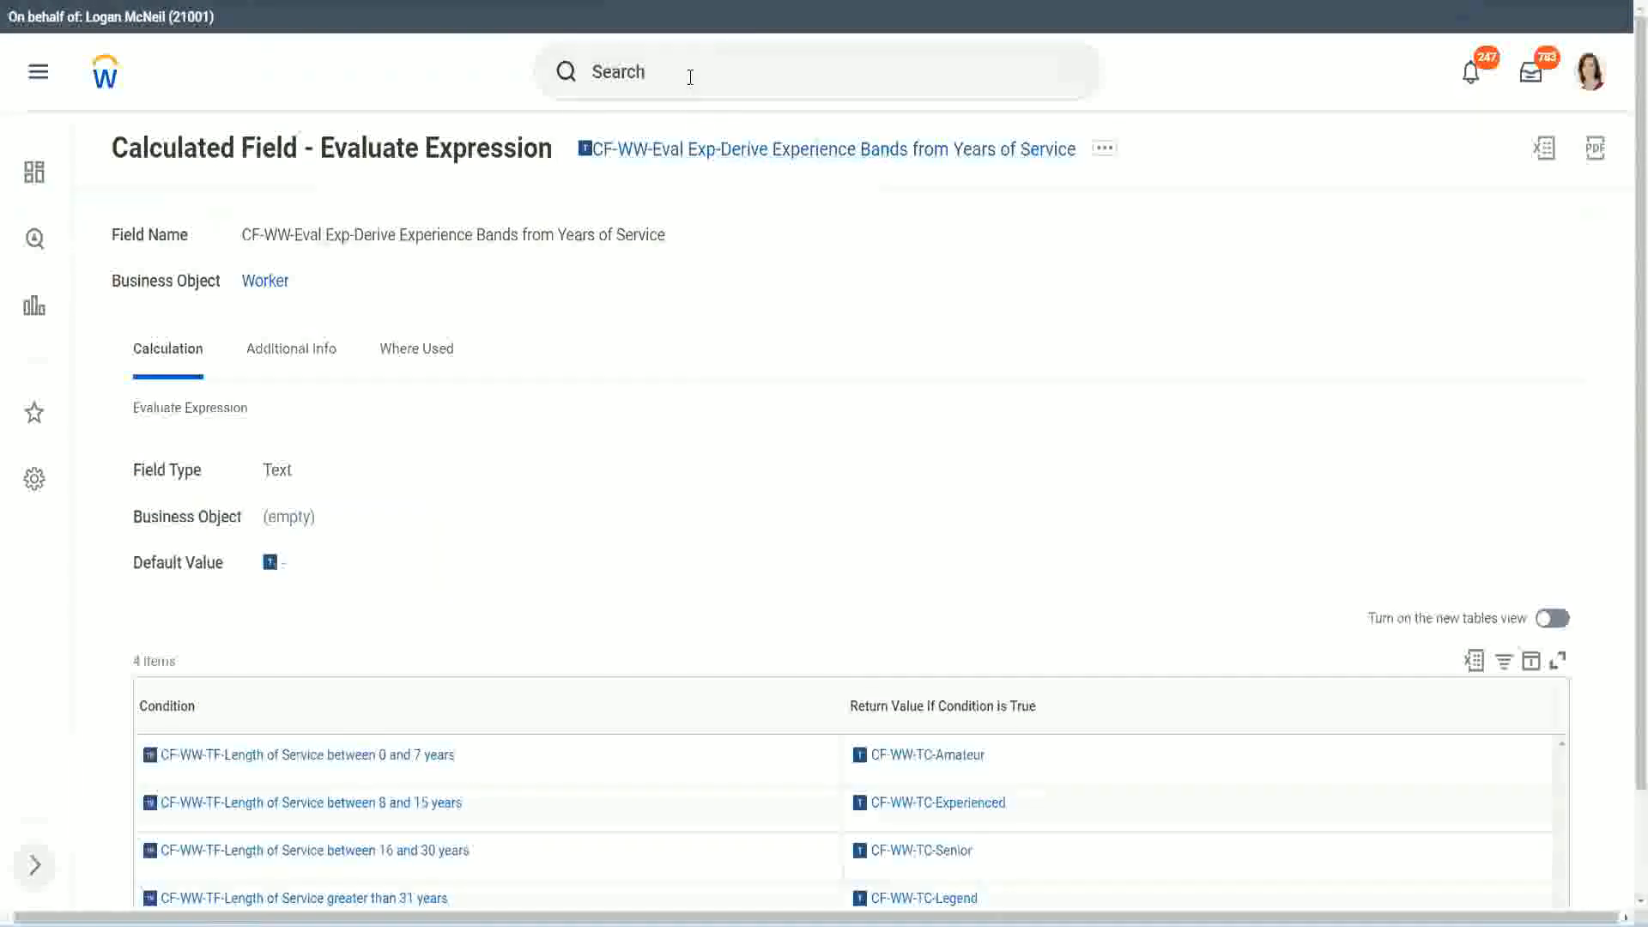
Search for "create calc field" and open the Create Calculated Field task
{"action": "left_click", "coordinate": [691, 77]}
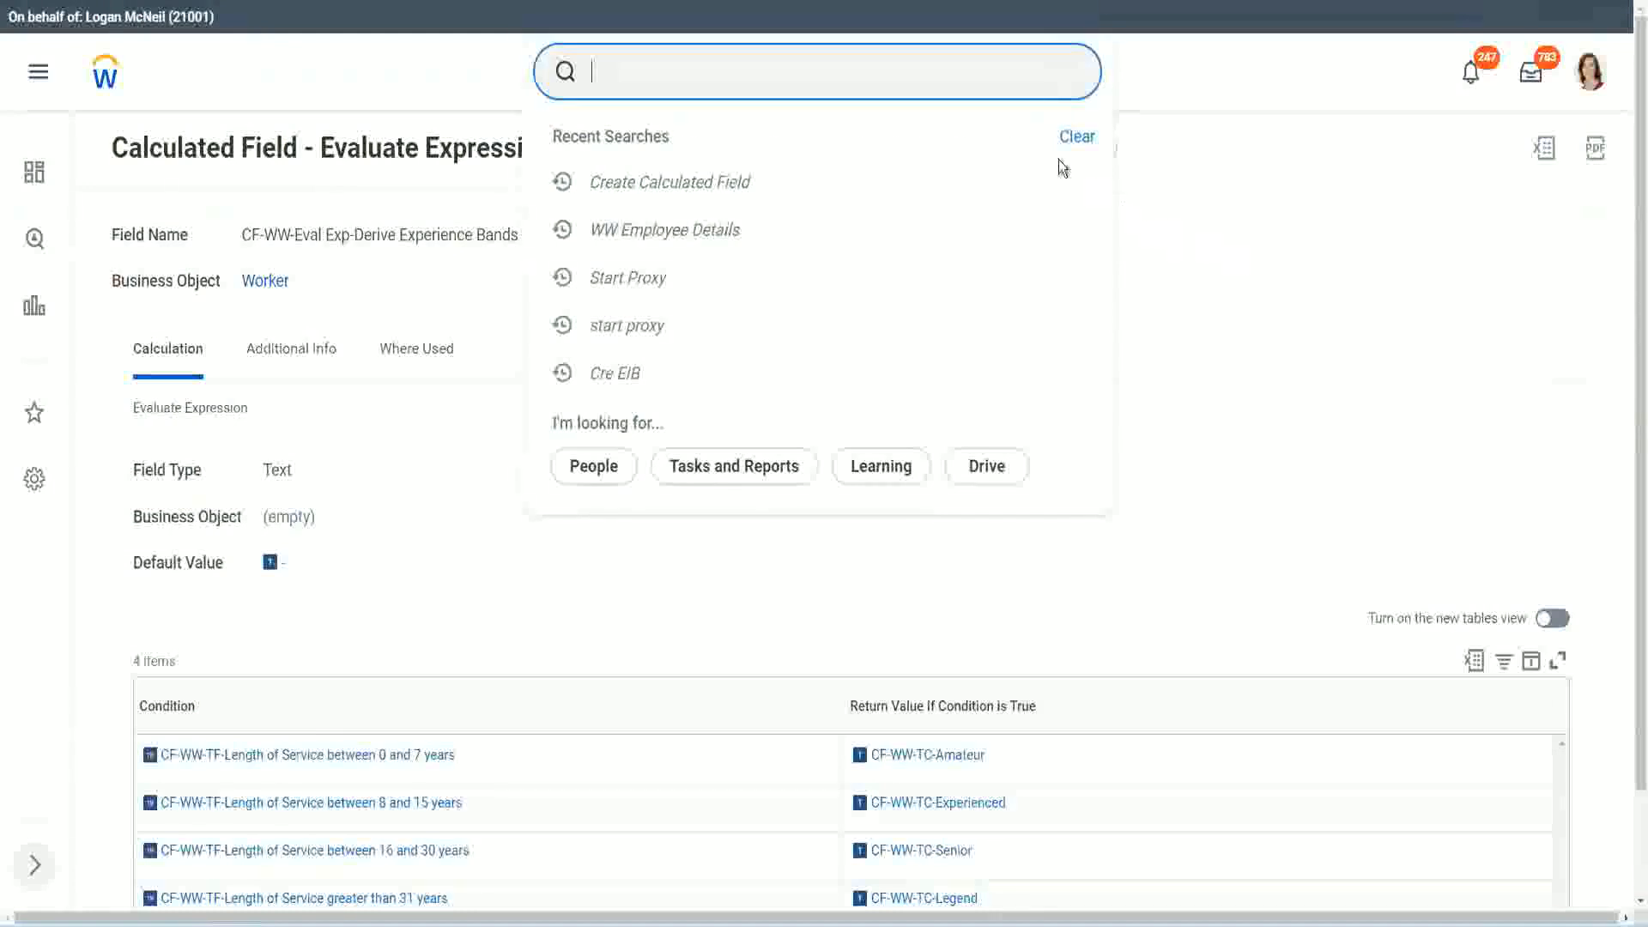
{"action": "left_click", "coordinate": [653, 64]}
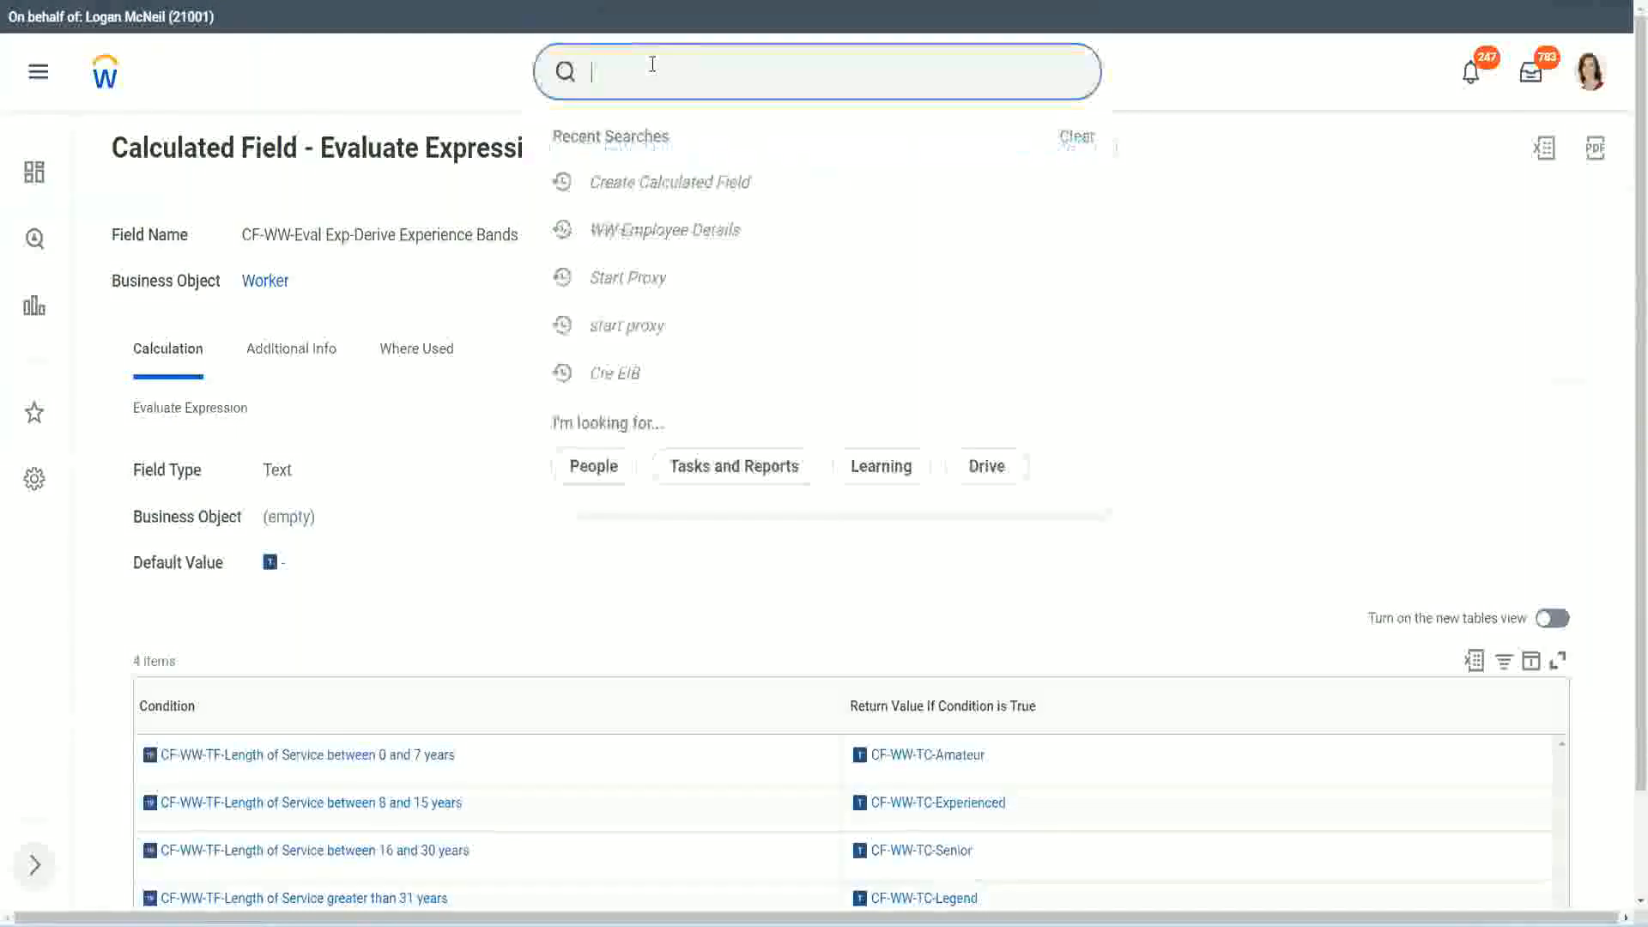
{"action": "type", "text": "create calc"}
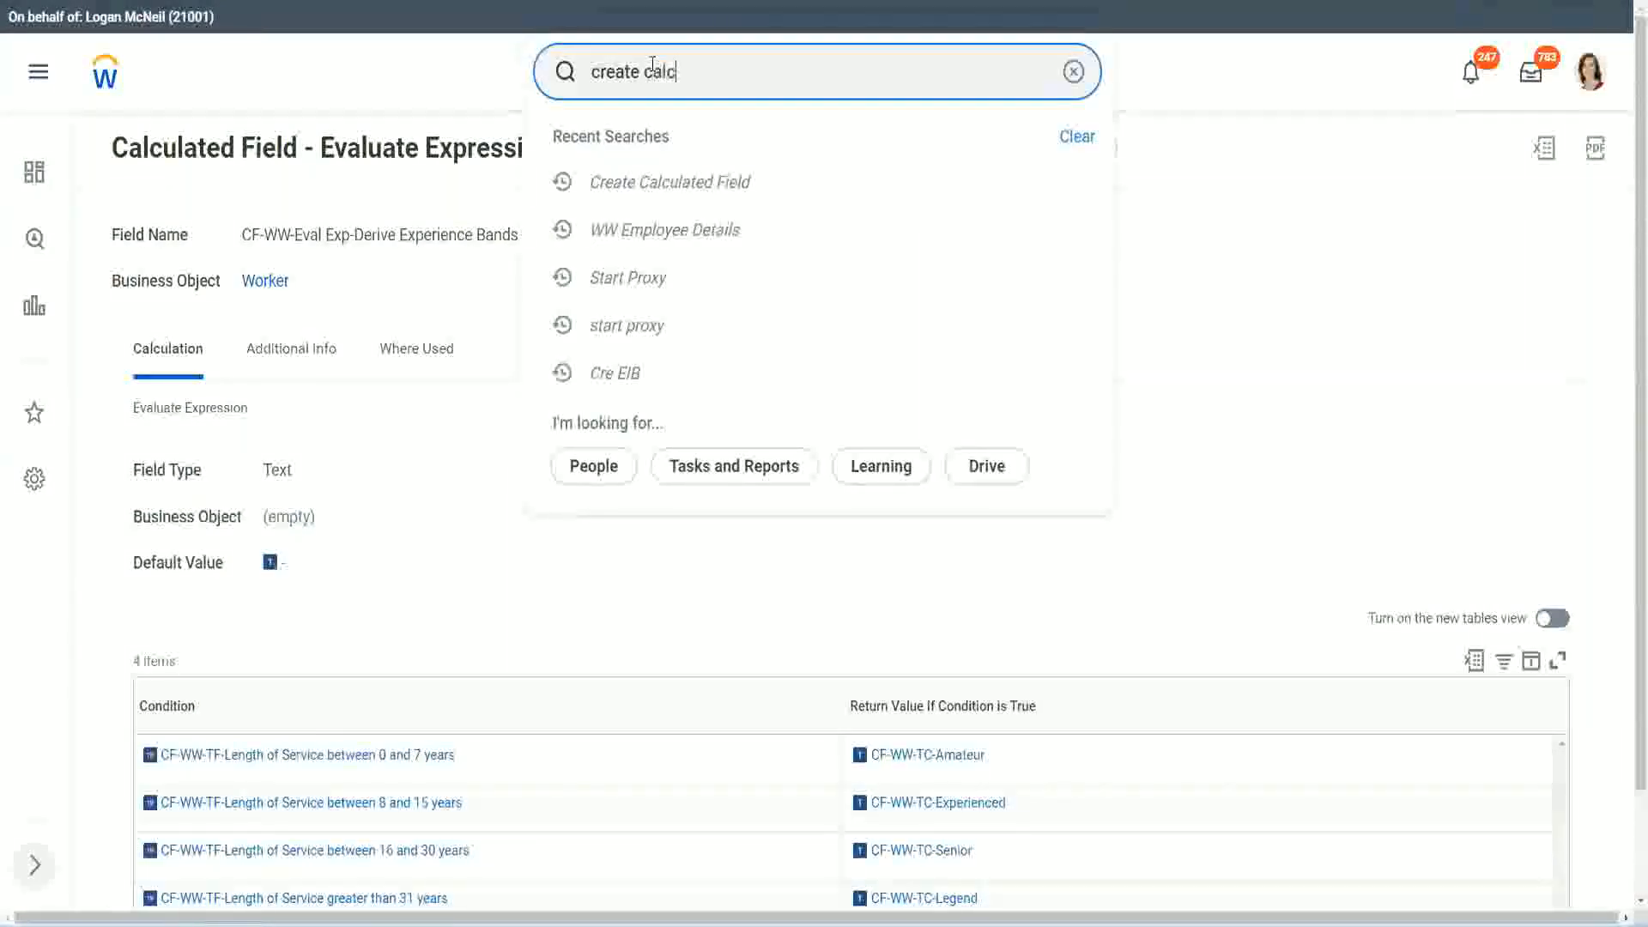
{"action": "type", "text": " field"}
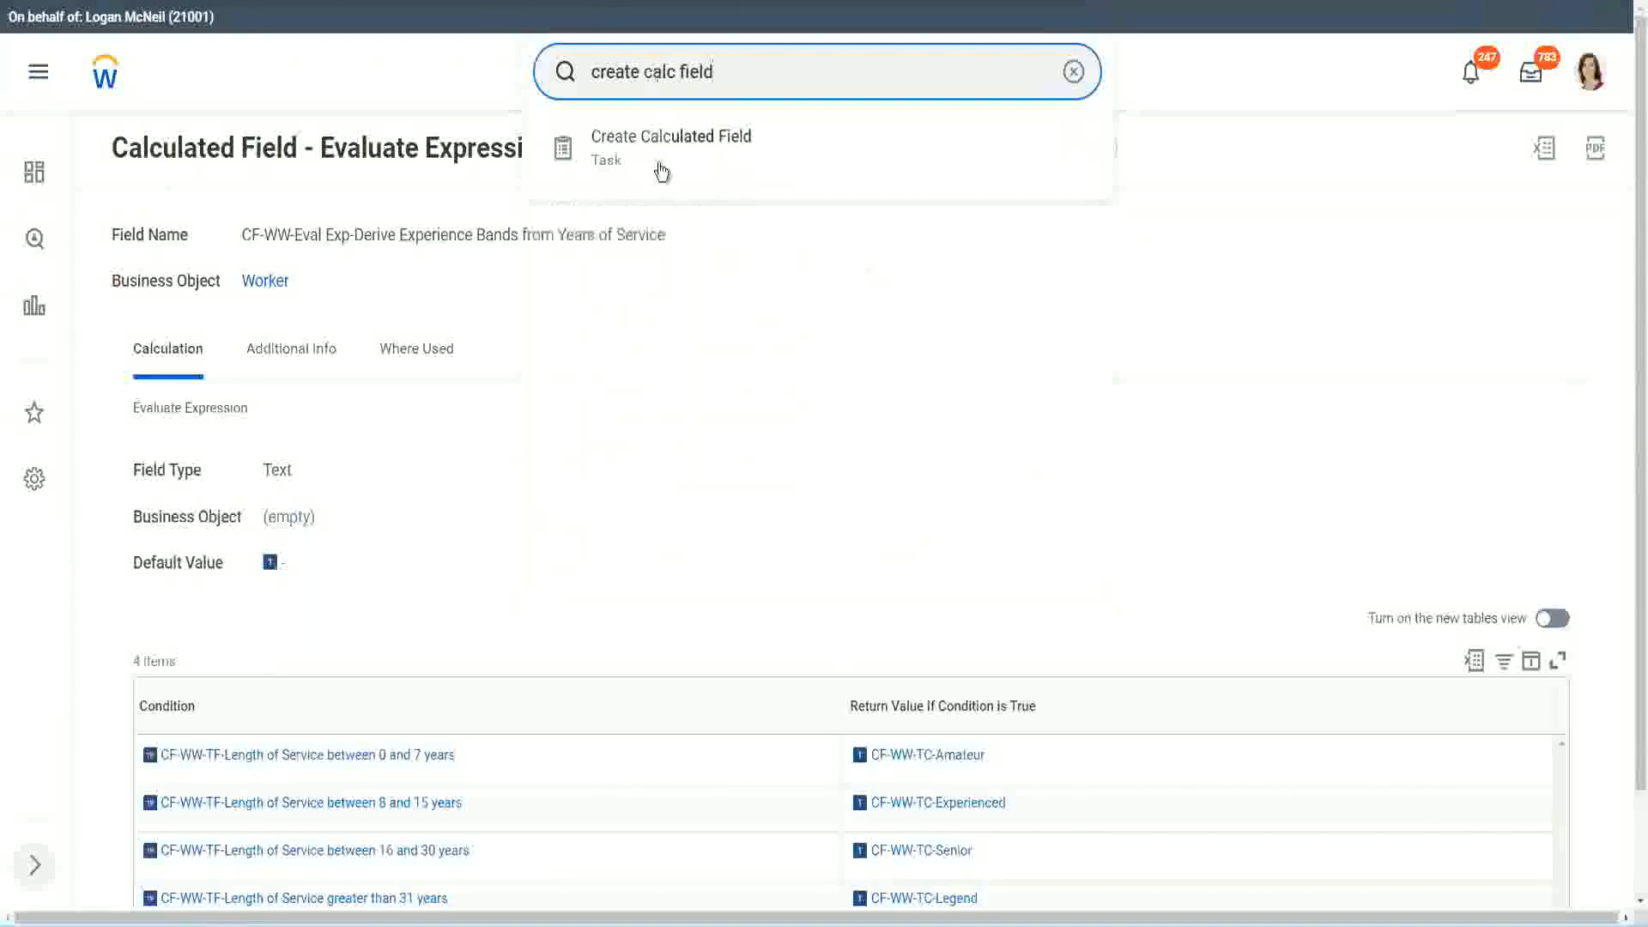
{"action": "left_click", "coordinate": [681, 156]}
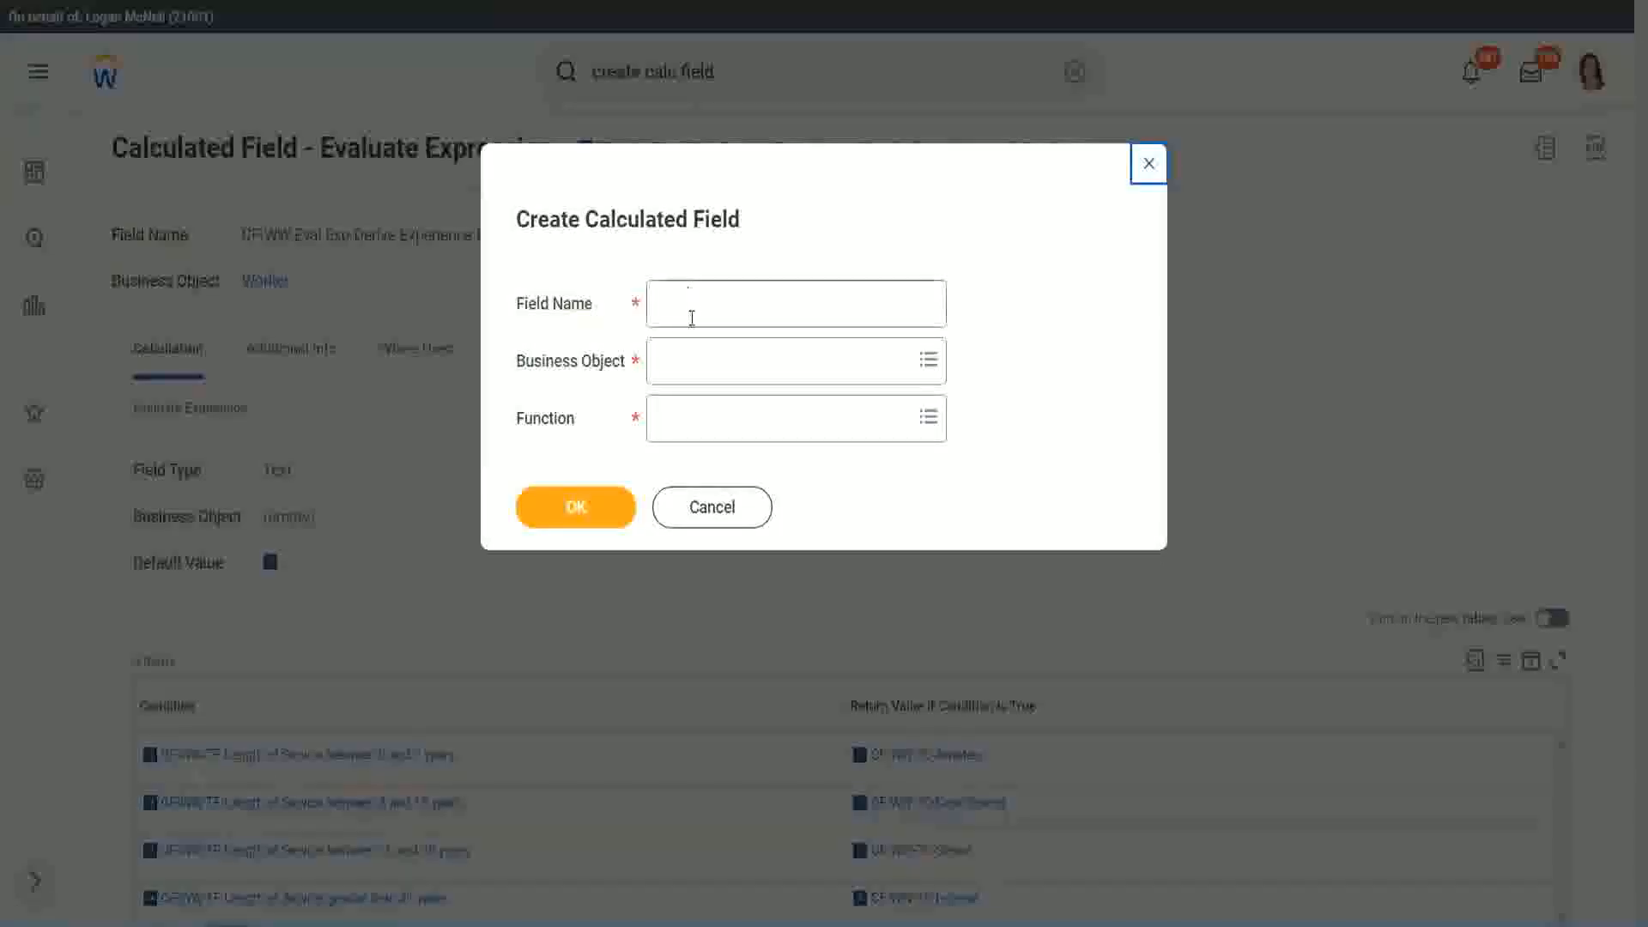
Name the new calculated field "CF-WW-LRB-Identify Experience Bands from years of Service"
{"action": "left_click", "coordinate": [694, 306]}
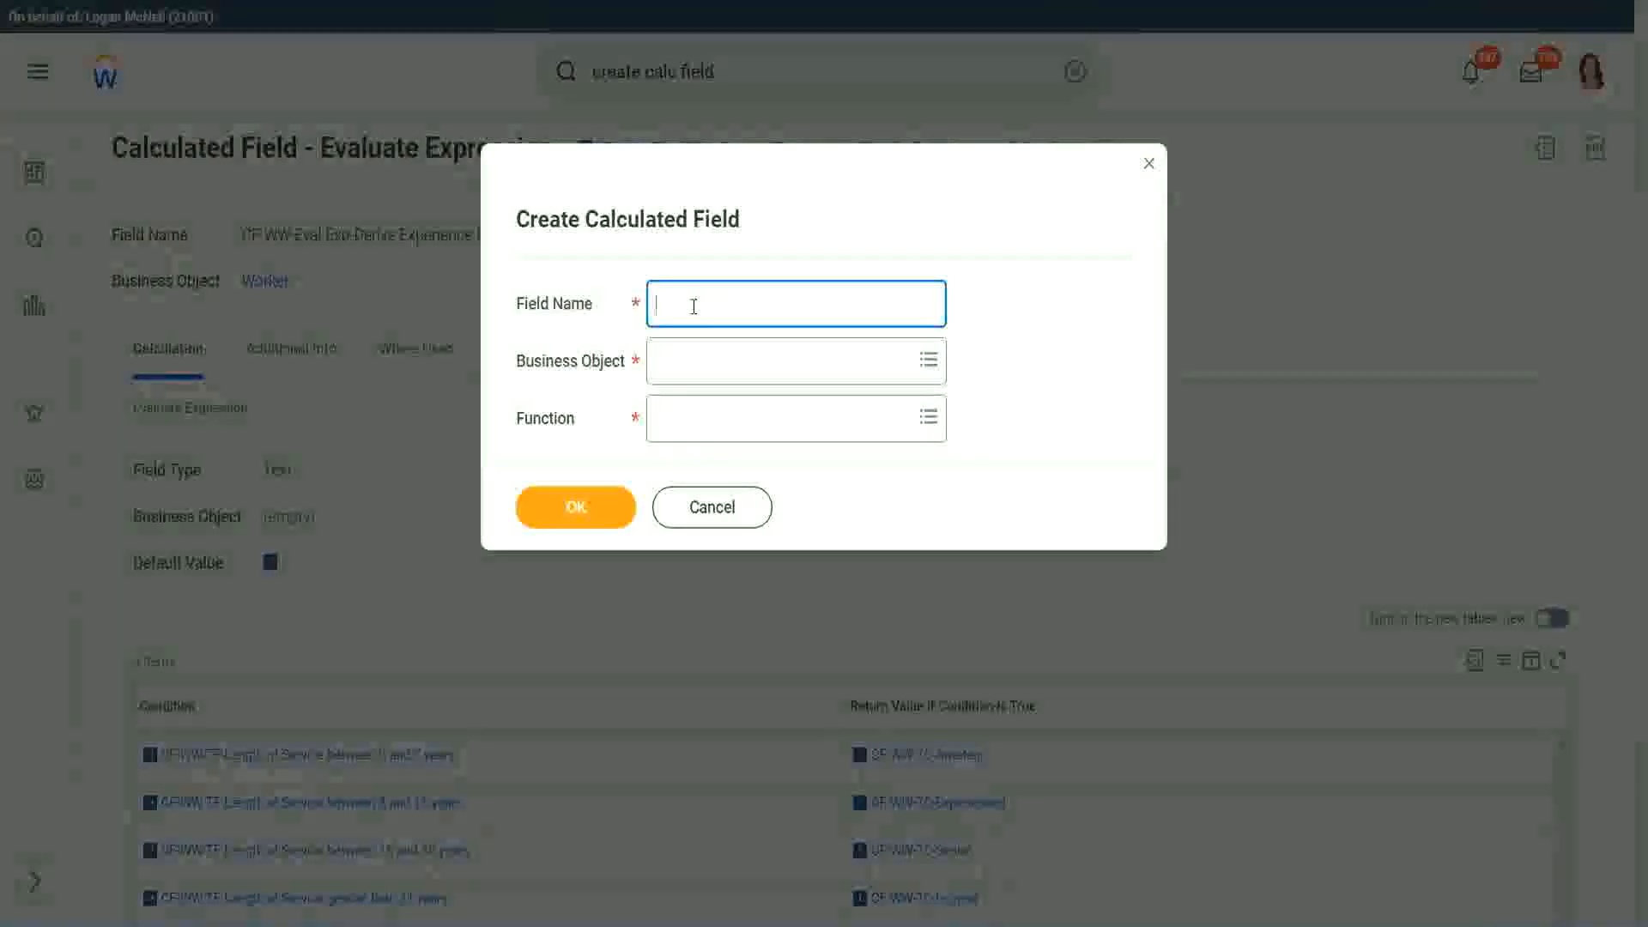
{"action": "type", "text": "CF"}
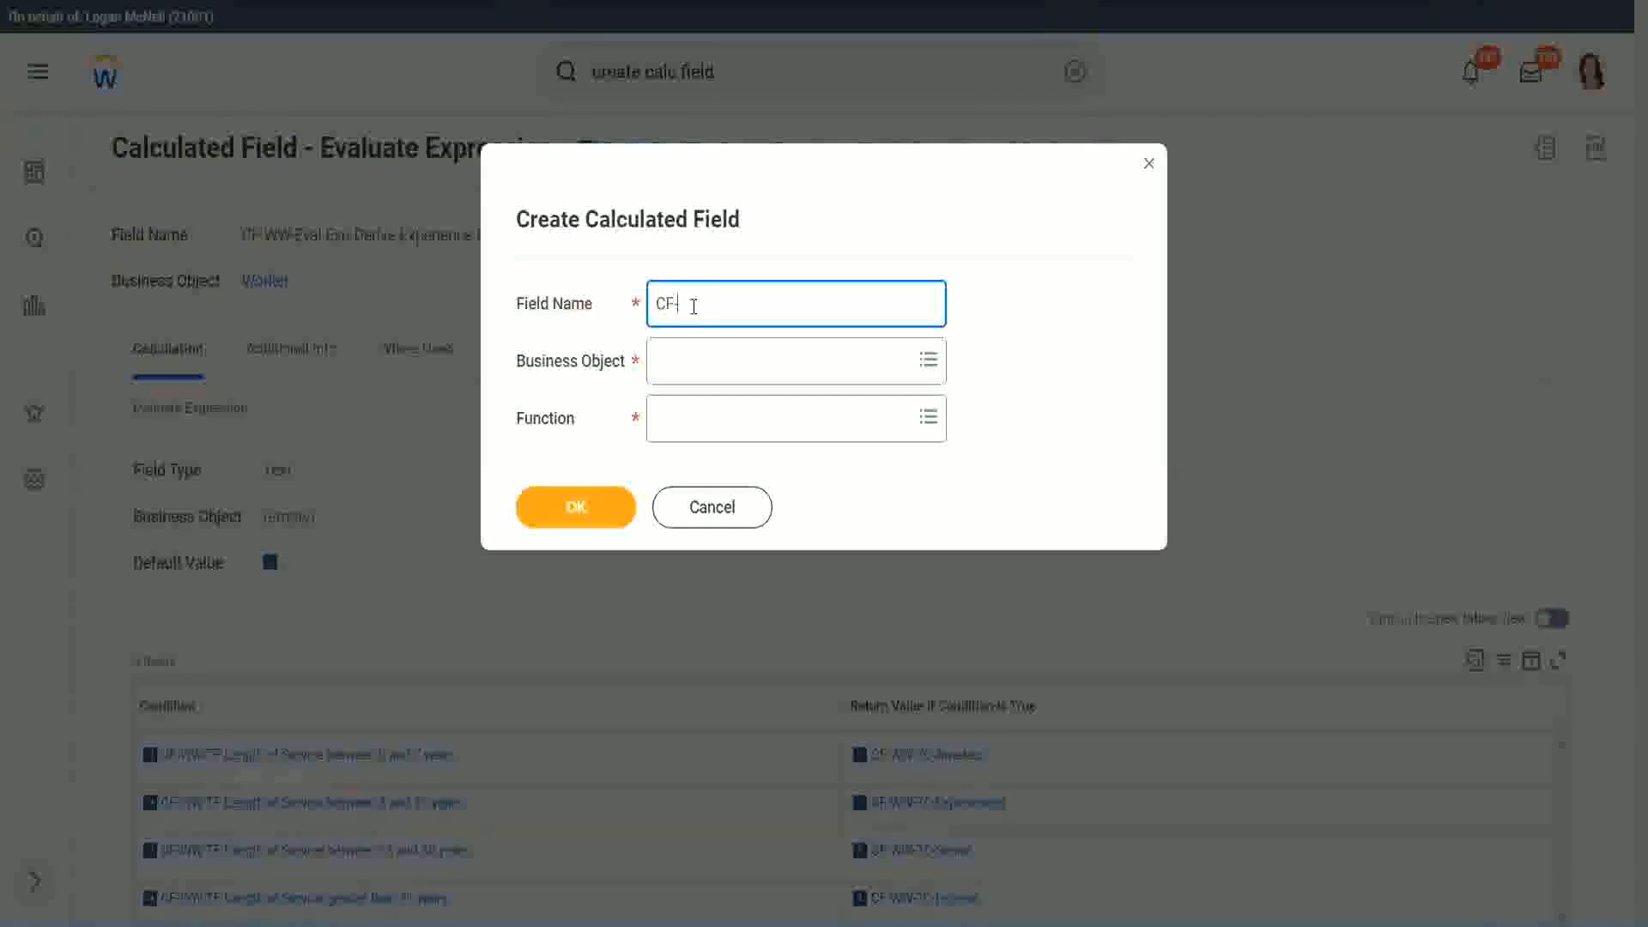
{"action": "type", "text": "-WW-LRB-Identify Exe"}
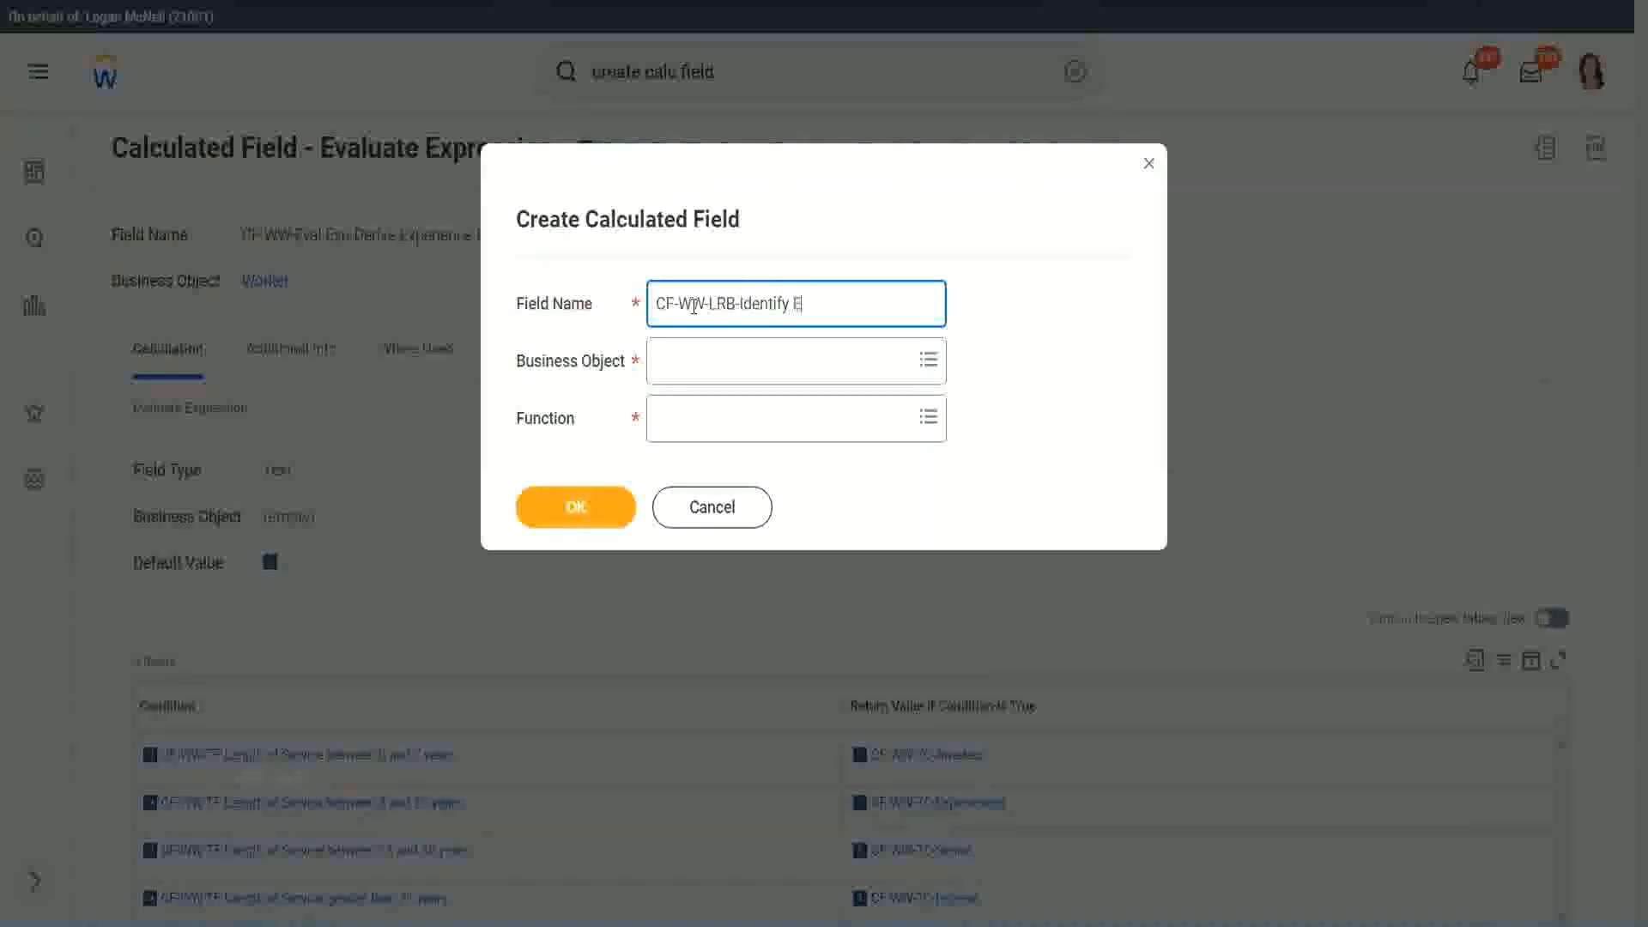
{"action": "key", "text": "BackSpace"}
{"action": "type", "text": "perienec"}
{"action": "key", "text": "BackSpace"}
{"action": "key", "text": "BackSpace"}
{"action": "type", "text": "ce Bands fro"}
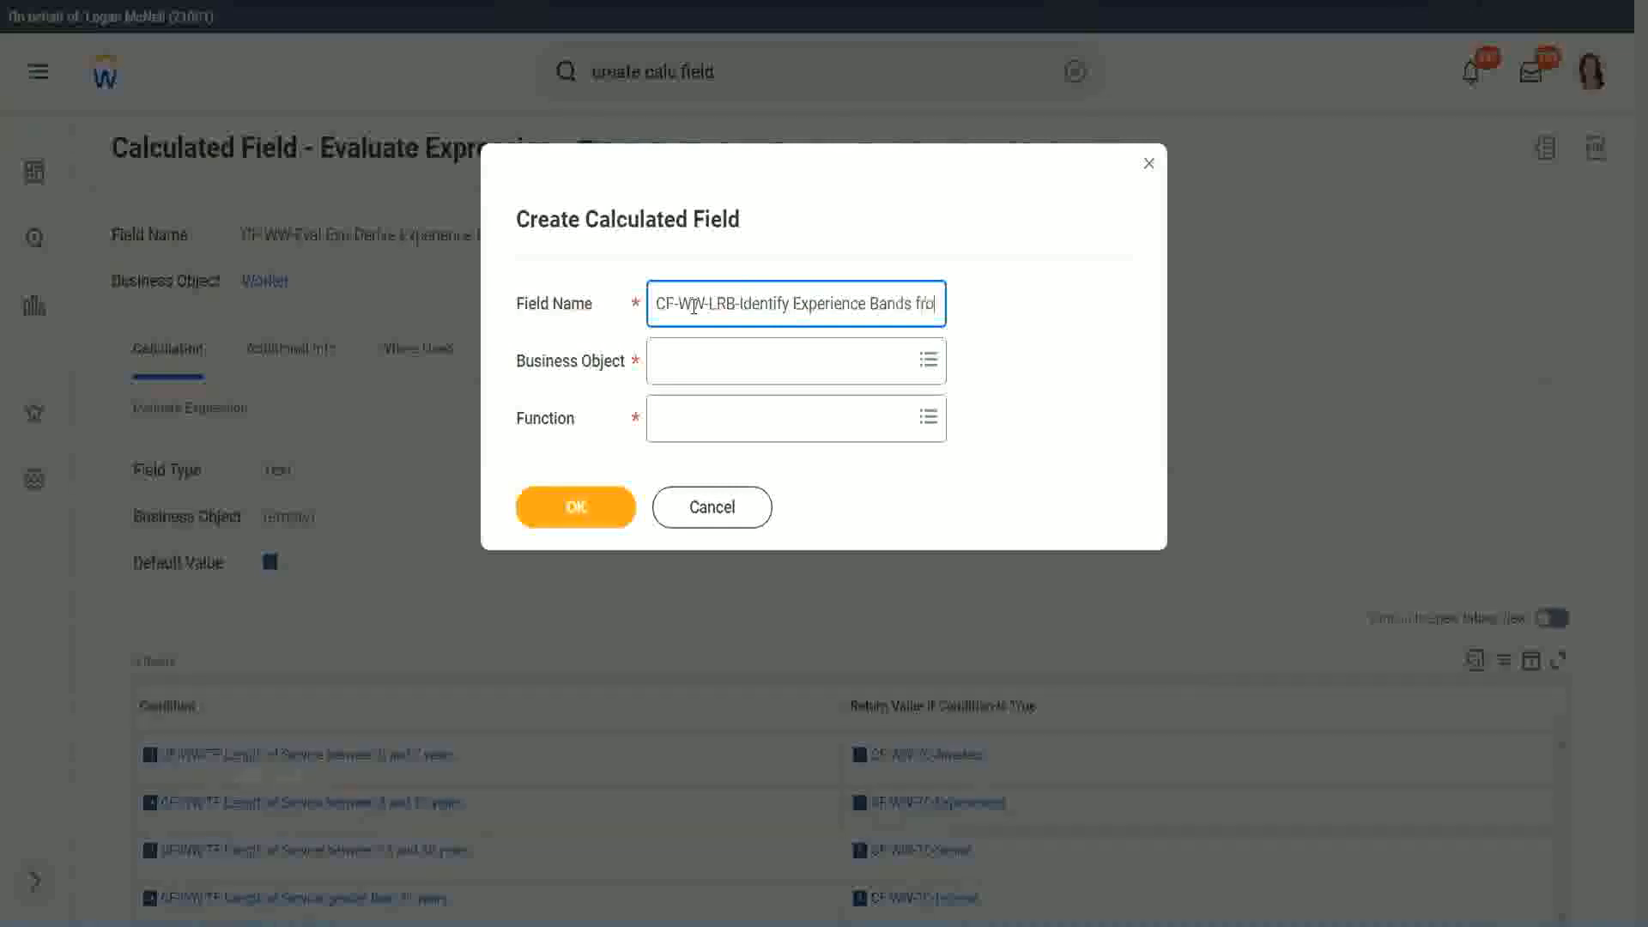
{"action": "type", "text": "m years of Service"}
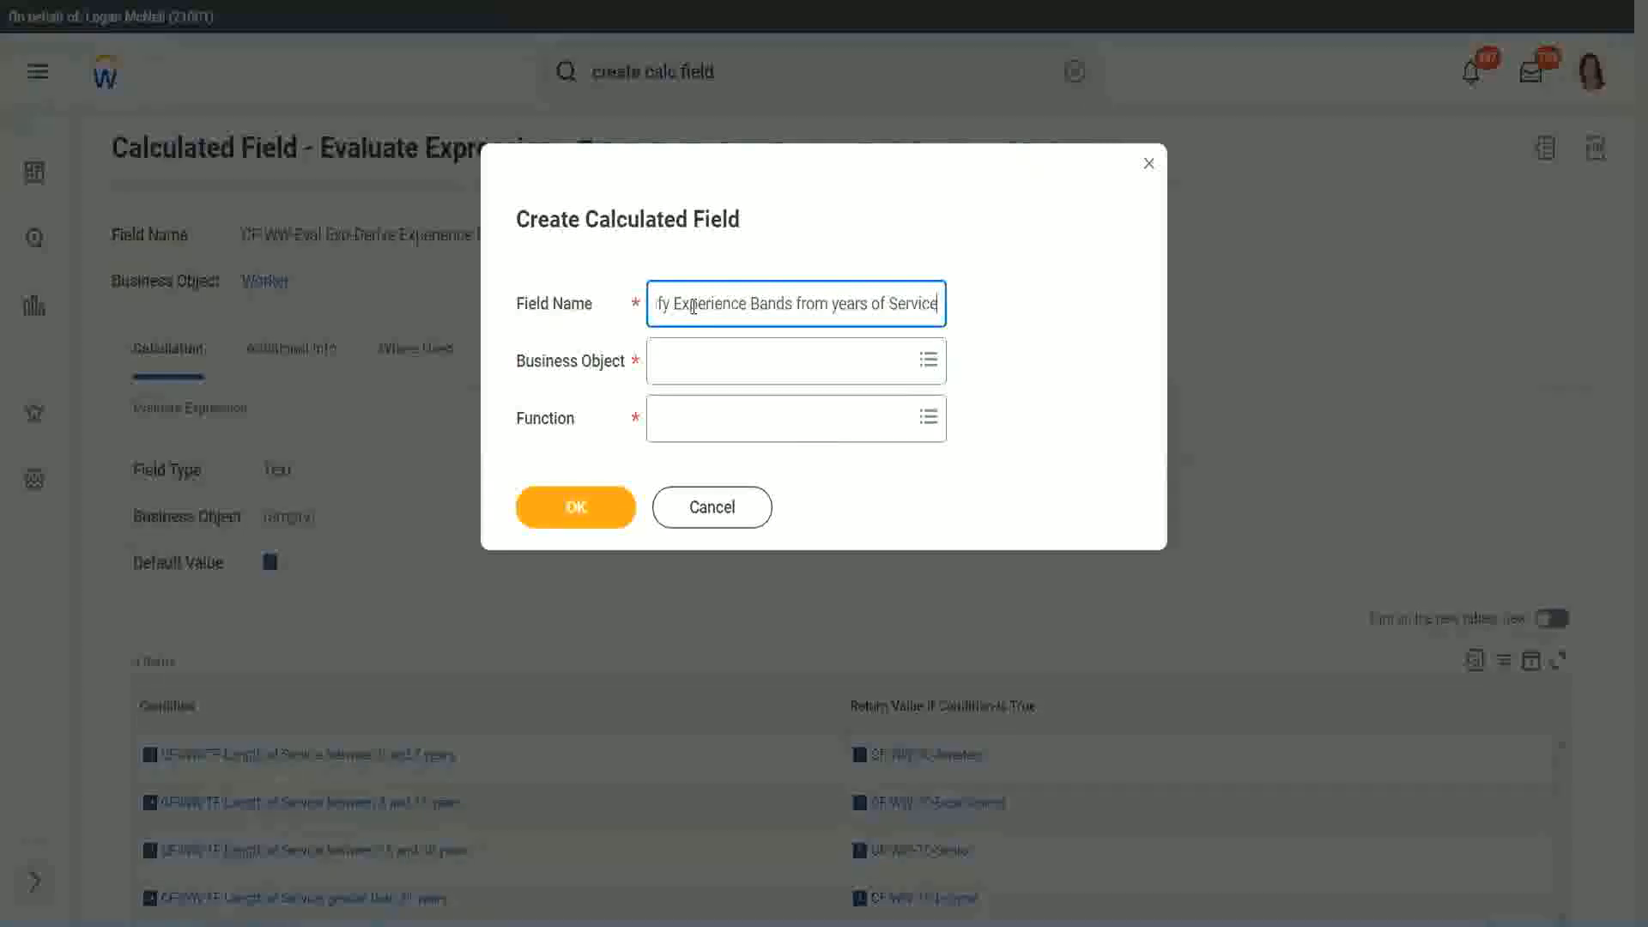
{"action": "key", "text": "Tab"}
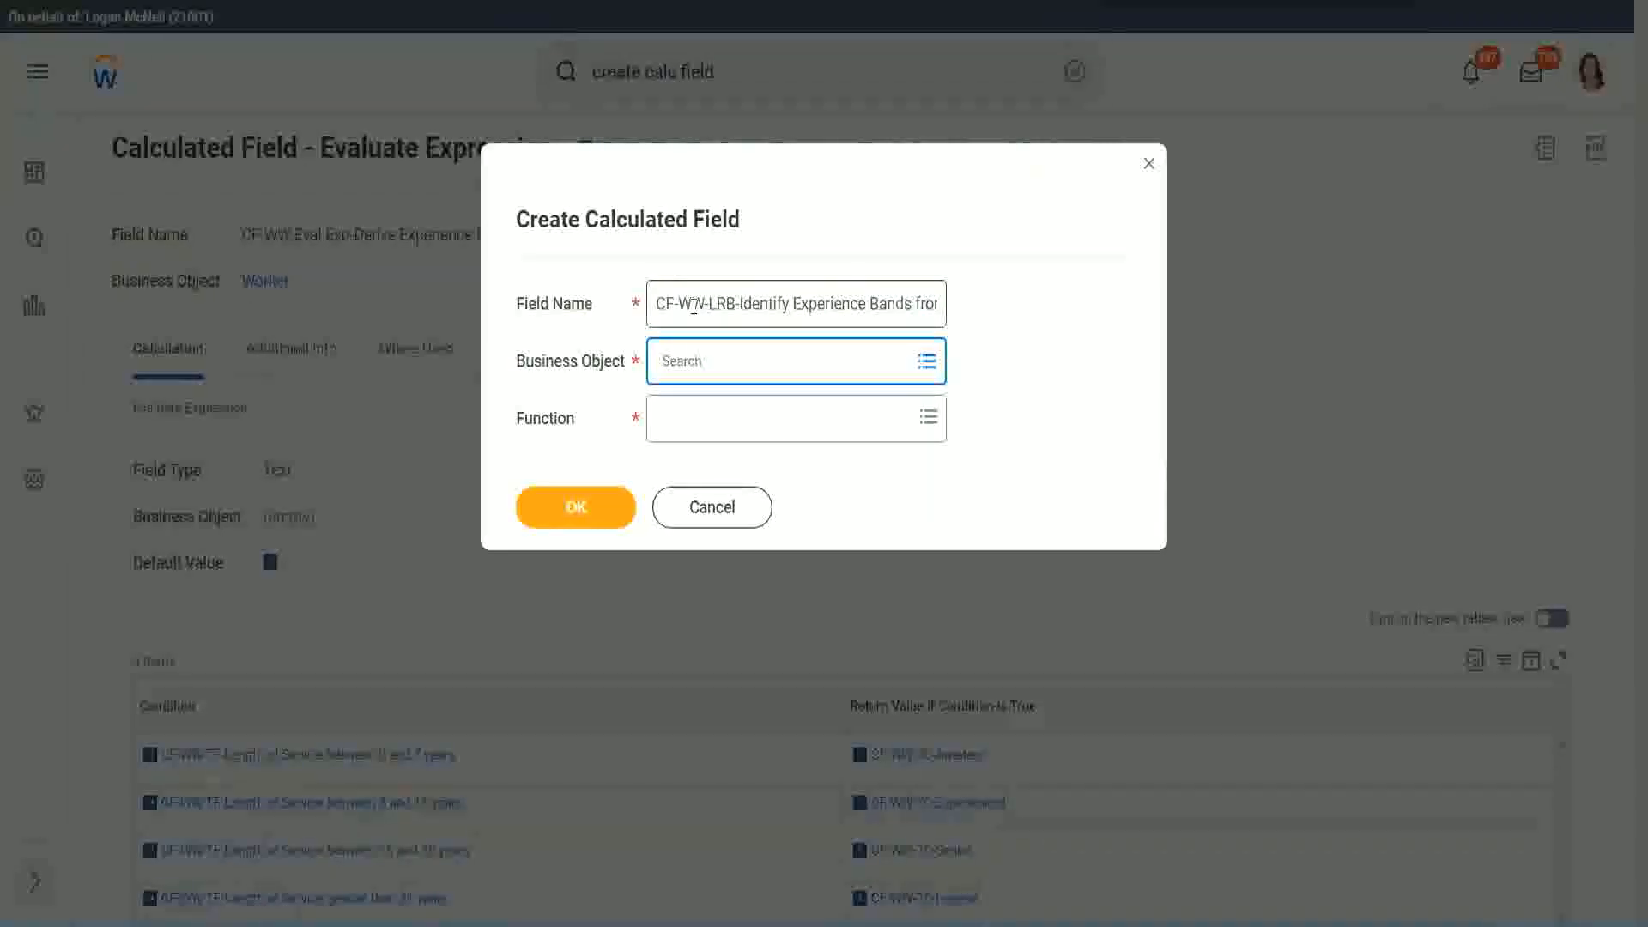
Set the business object to Worker and the function to Lookup Range Band, and confirm the new calculated field's setup
{"action": "type", "text": "worker"}
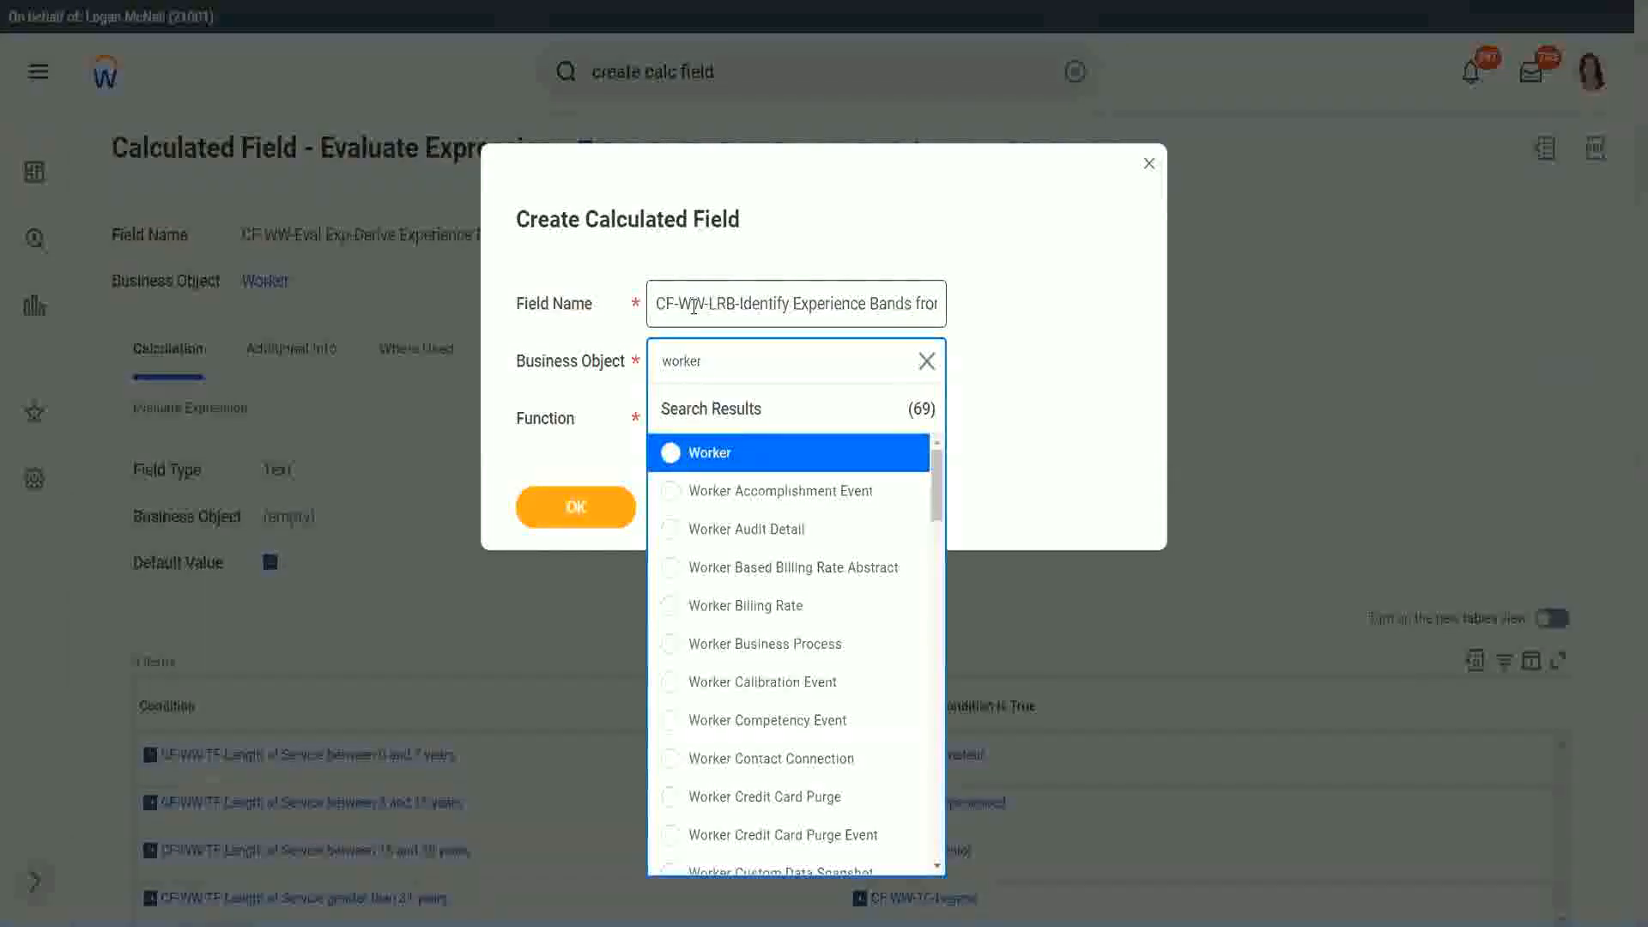
{"action": "key", "text": "Return"}
{"action": "type", "text": "lrb"}
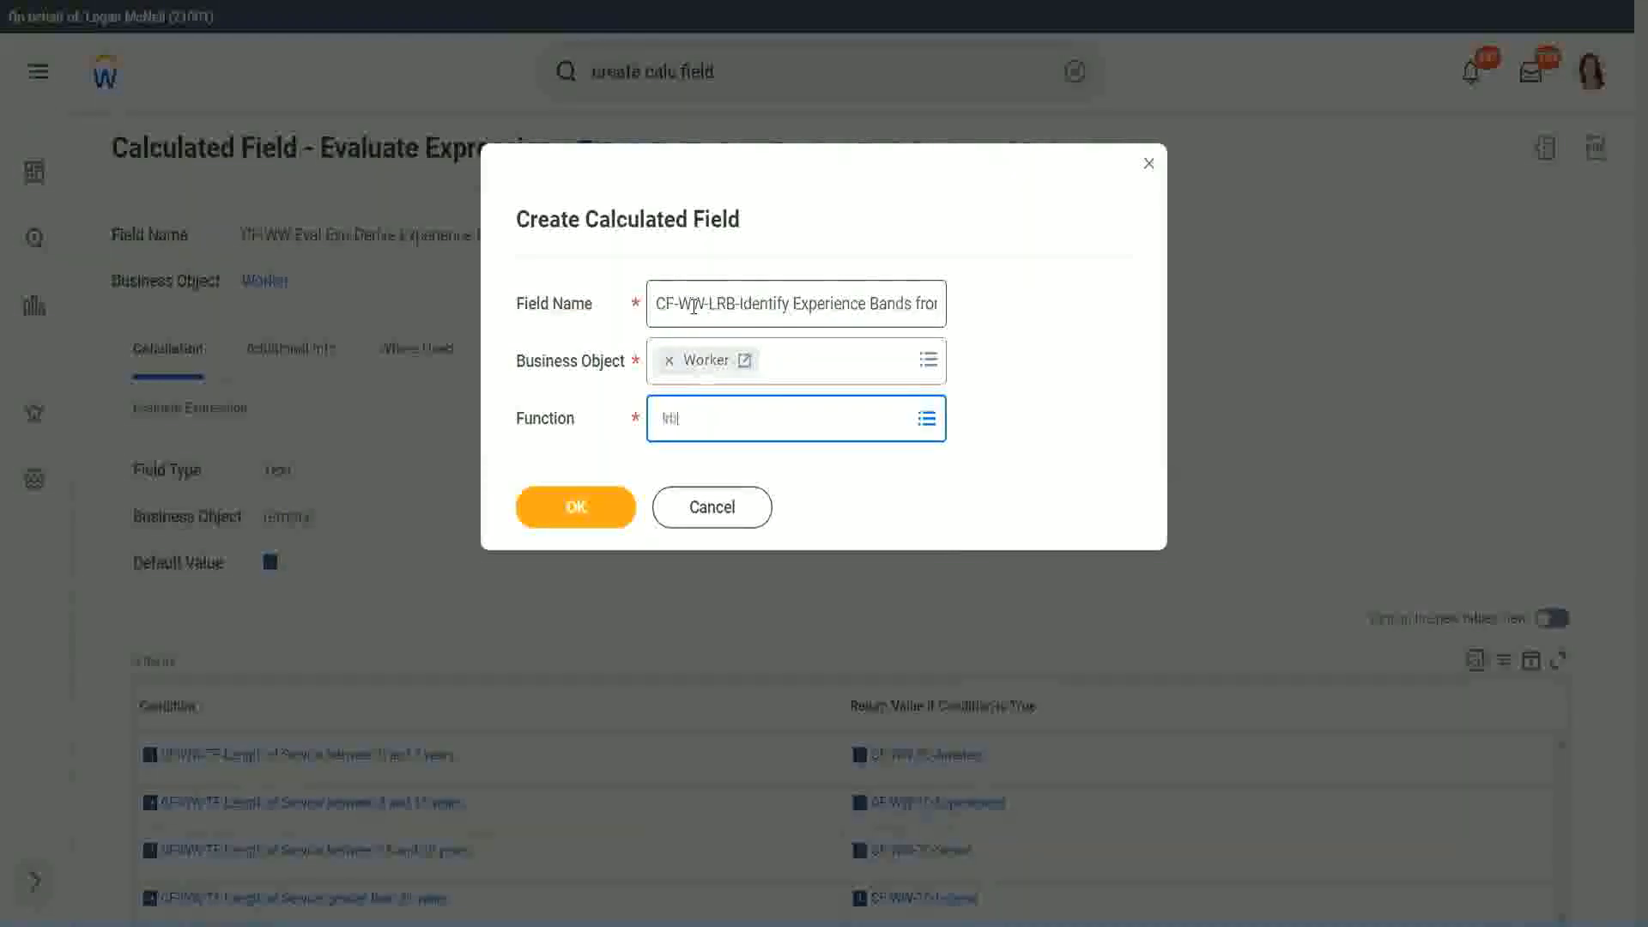
{"action": "key", "text": "Return"}
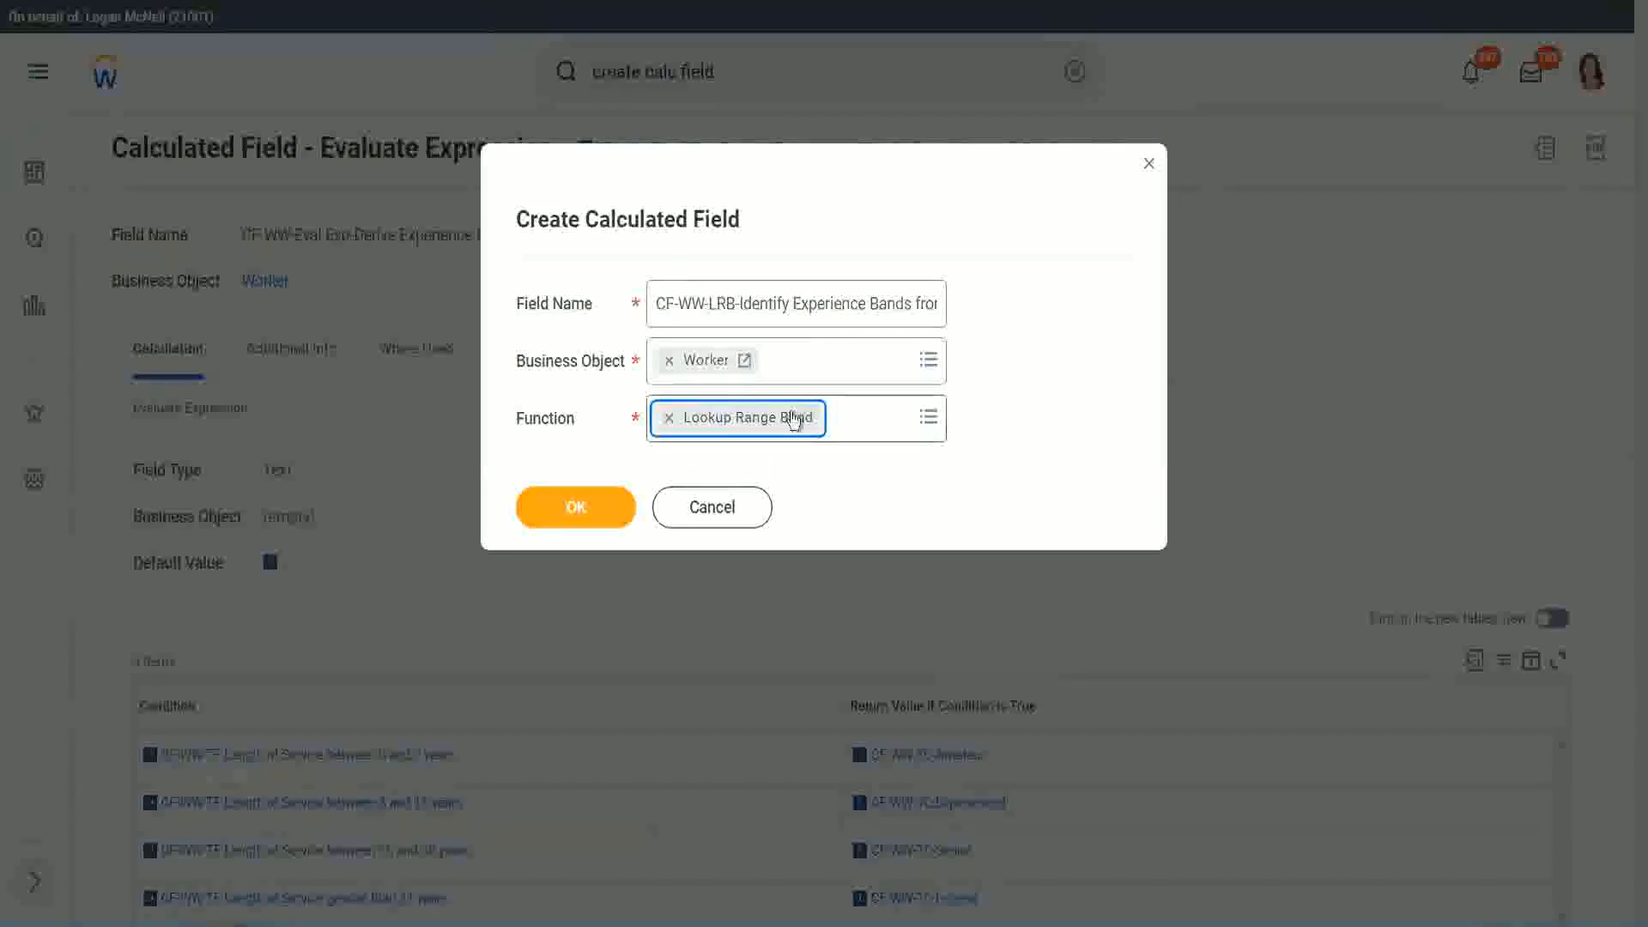
{"action": "left_click", "coordinate": [588, 508]}
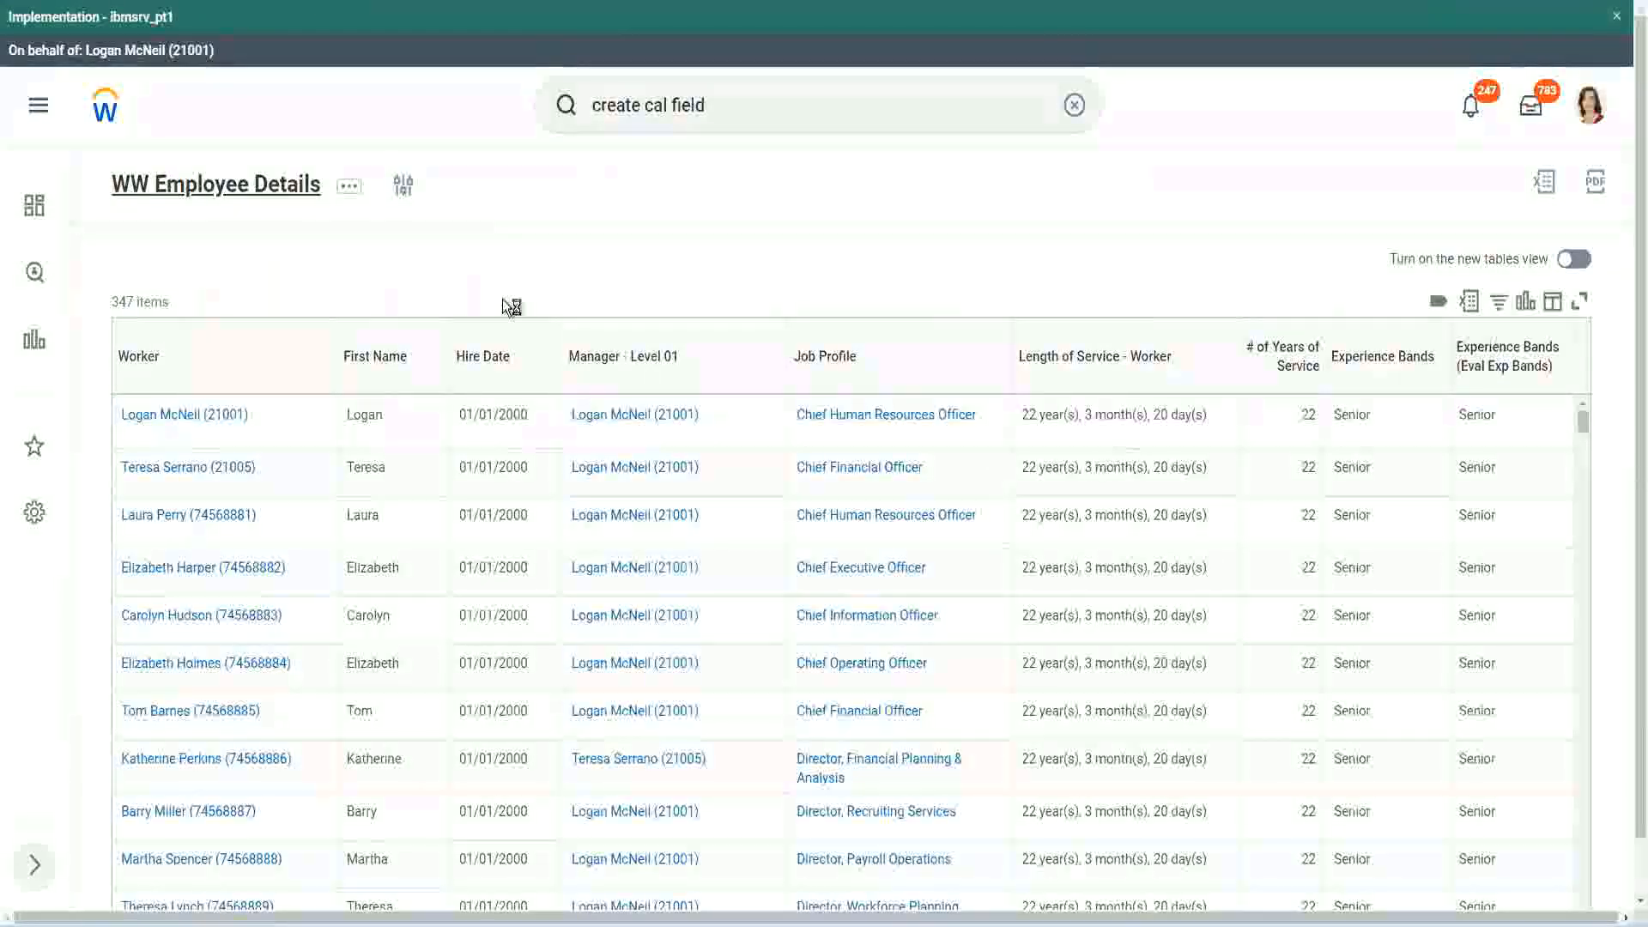
Set the source field to CF-WW-Convert Text To Number-Number of Years from Length of Service, copying its name from the WW Employee Details report definition
{"action": "left_click", "coordinate": [593, 532]}
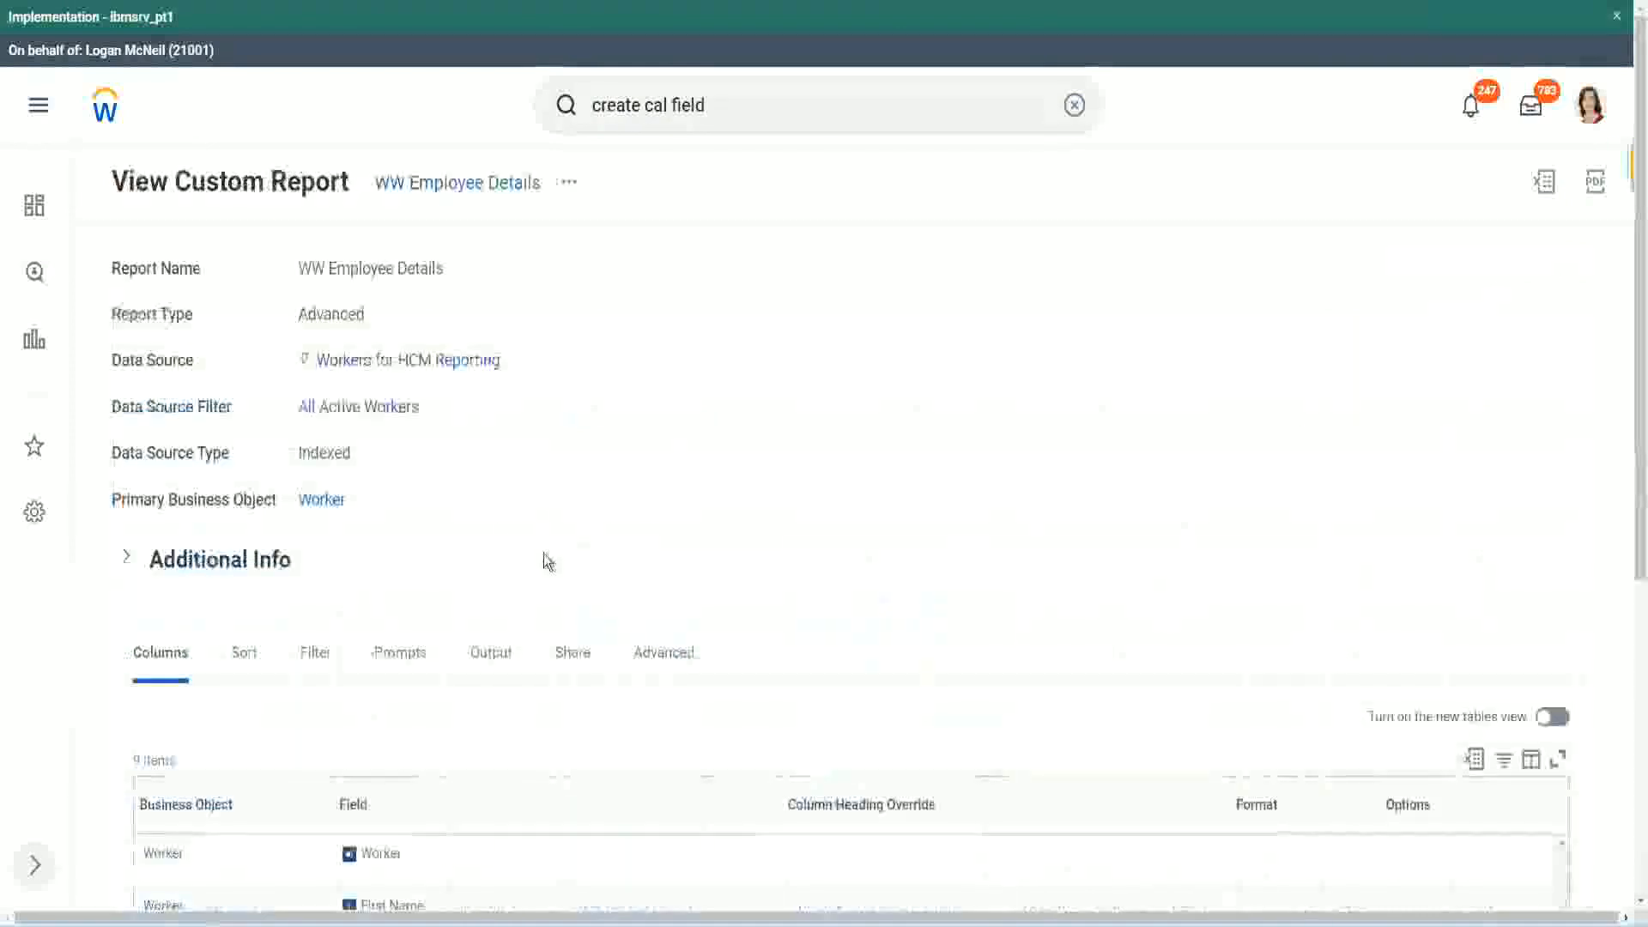
{"action": "scroll", "coordinate": [549, 559], "scroll_direction": "down", "scroll_amount": 5}
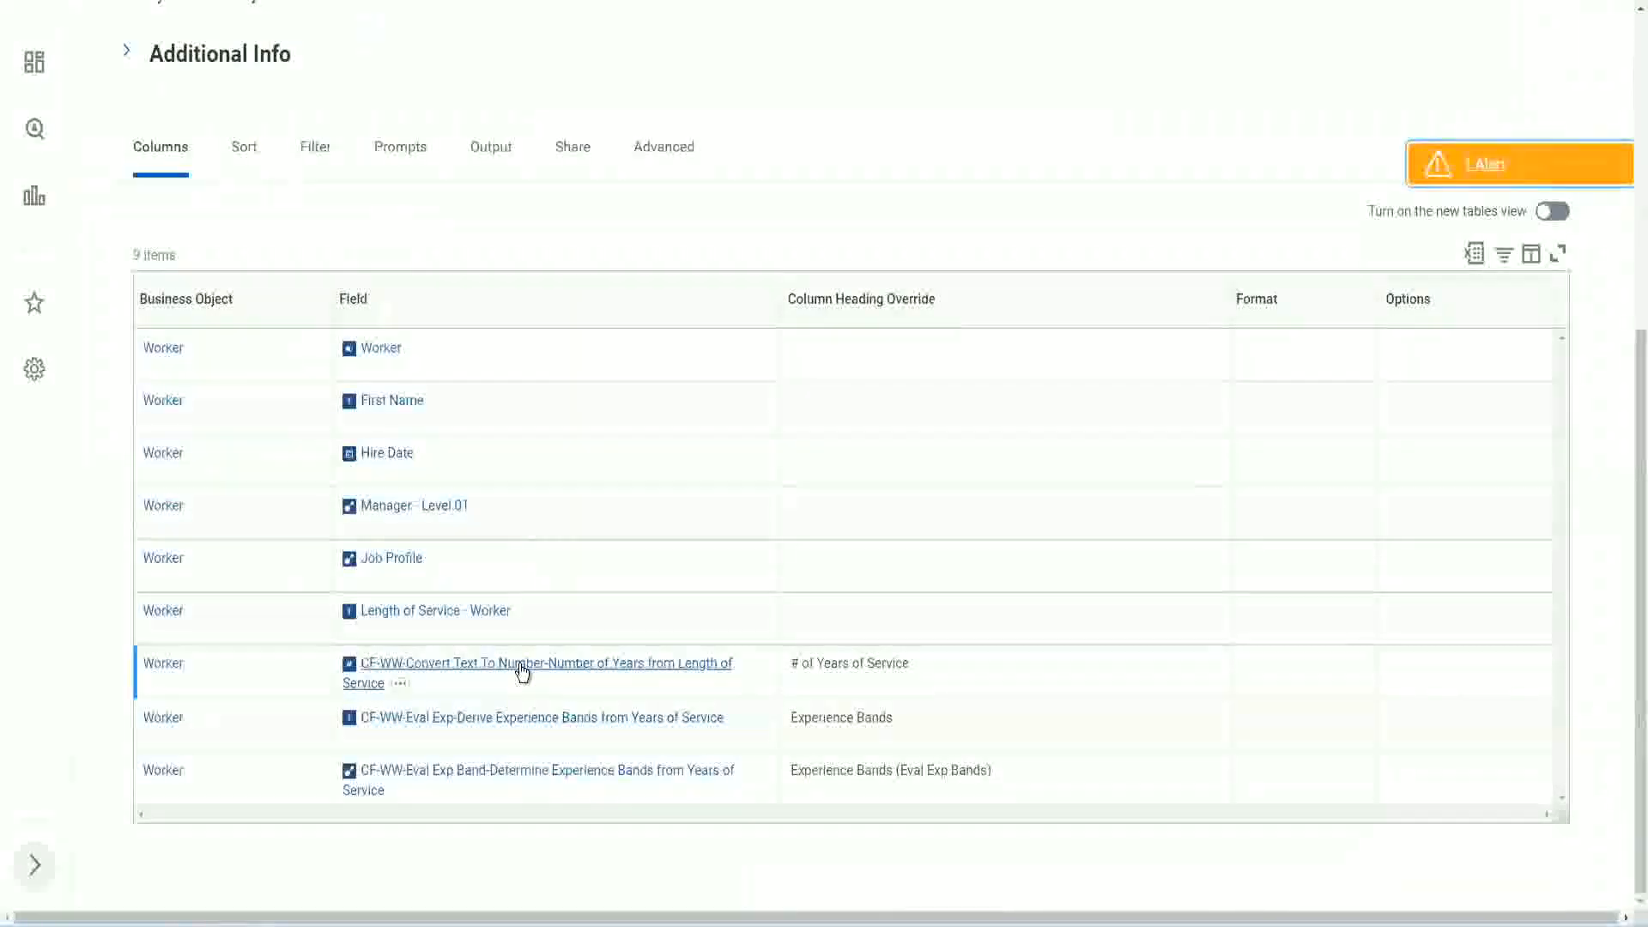
{"action": "right_click", "coordinate": [521, 676]}
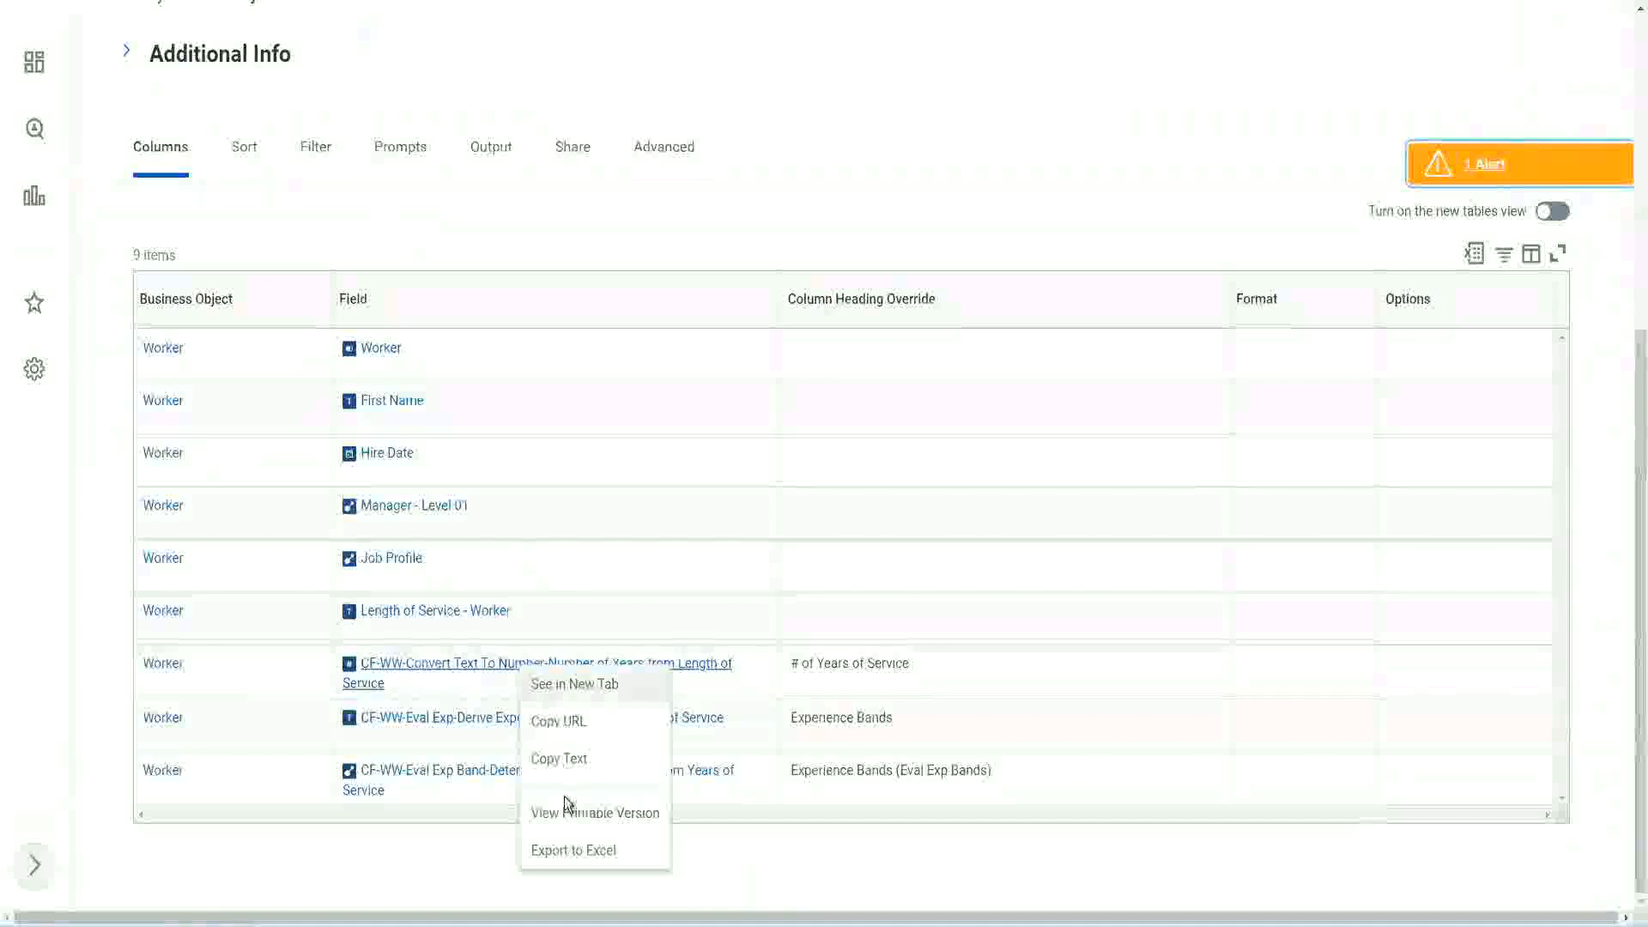
{"action": "left_click", "coordinate": [563, 761]}
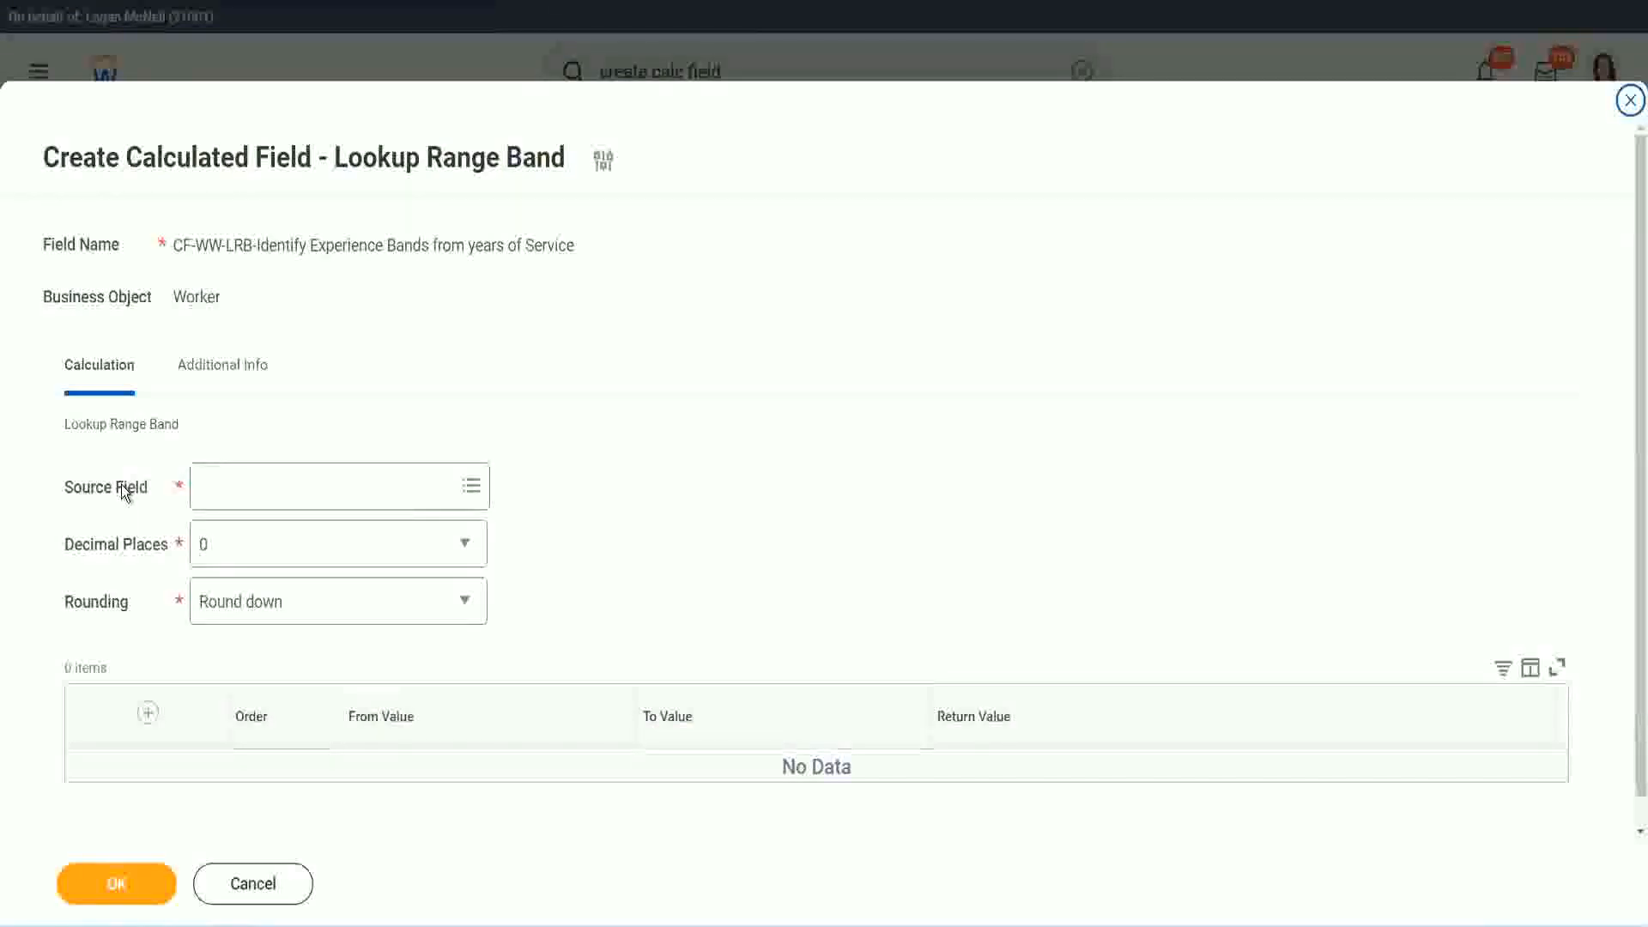
{"action": "left_click", "coordinate": [256, 488]}
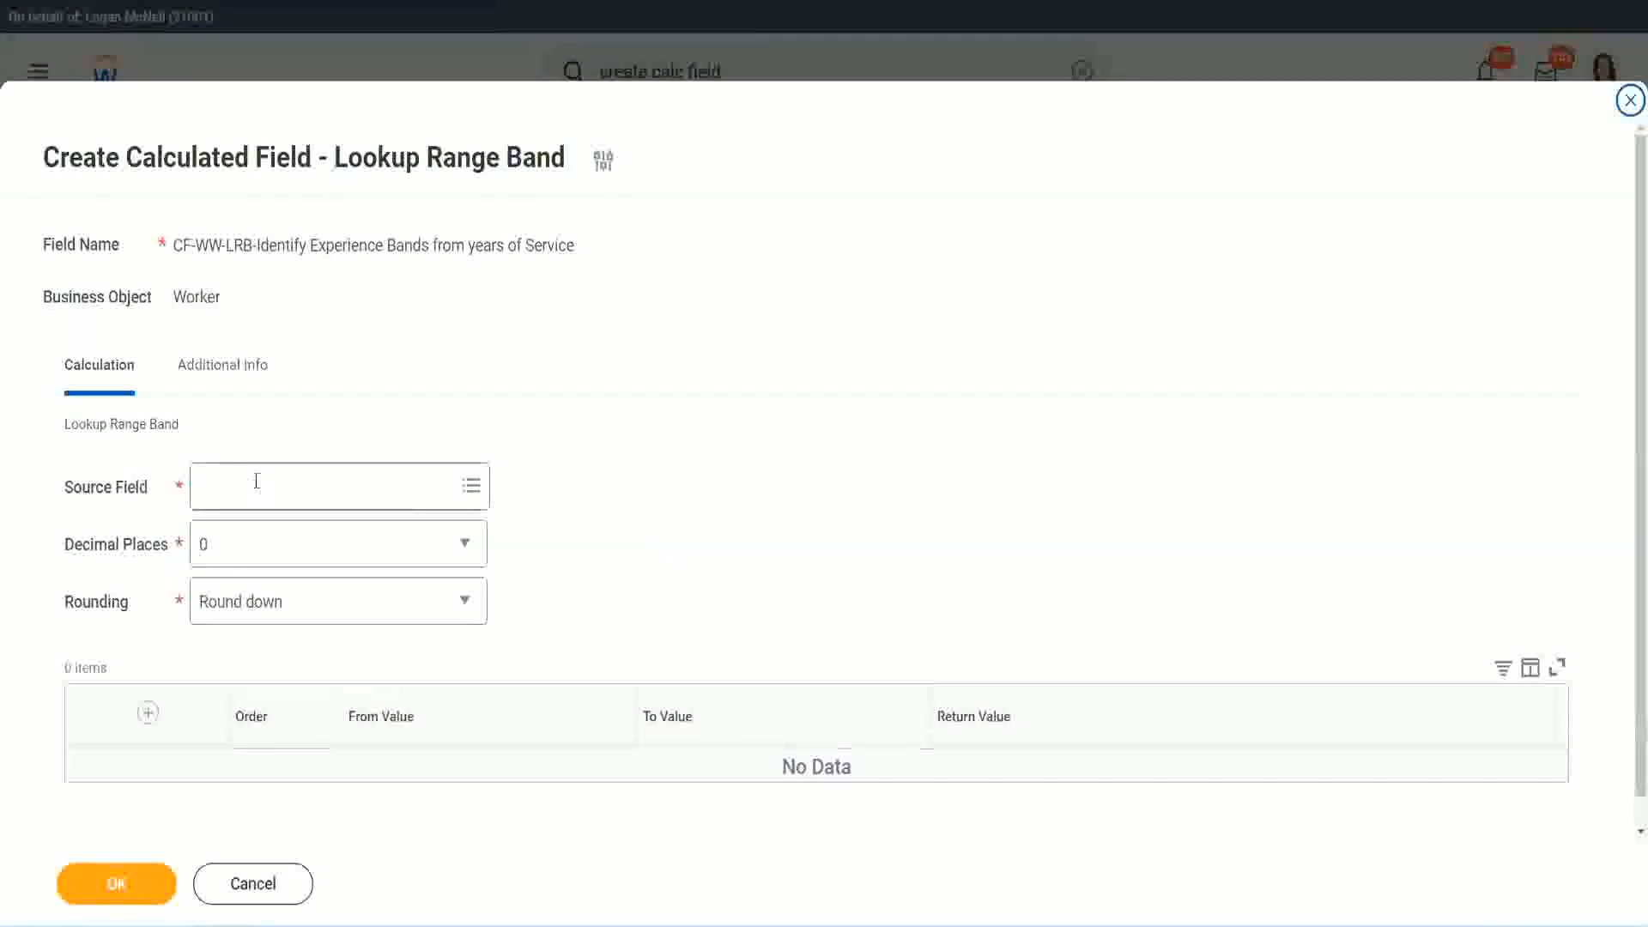
{"action": "key", "text": "Return"}
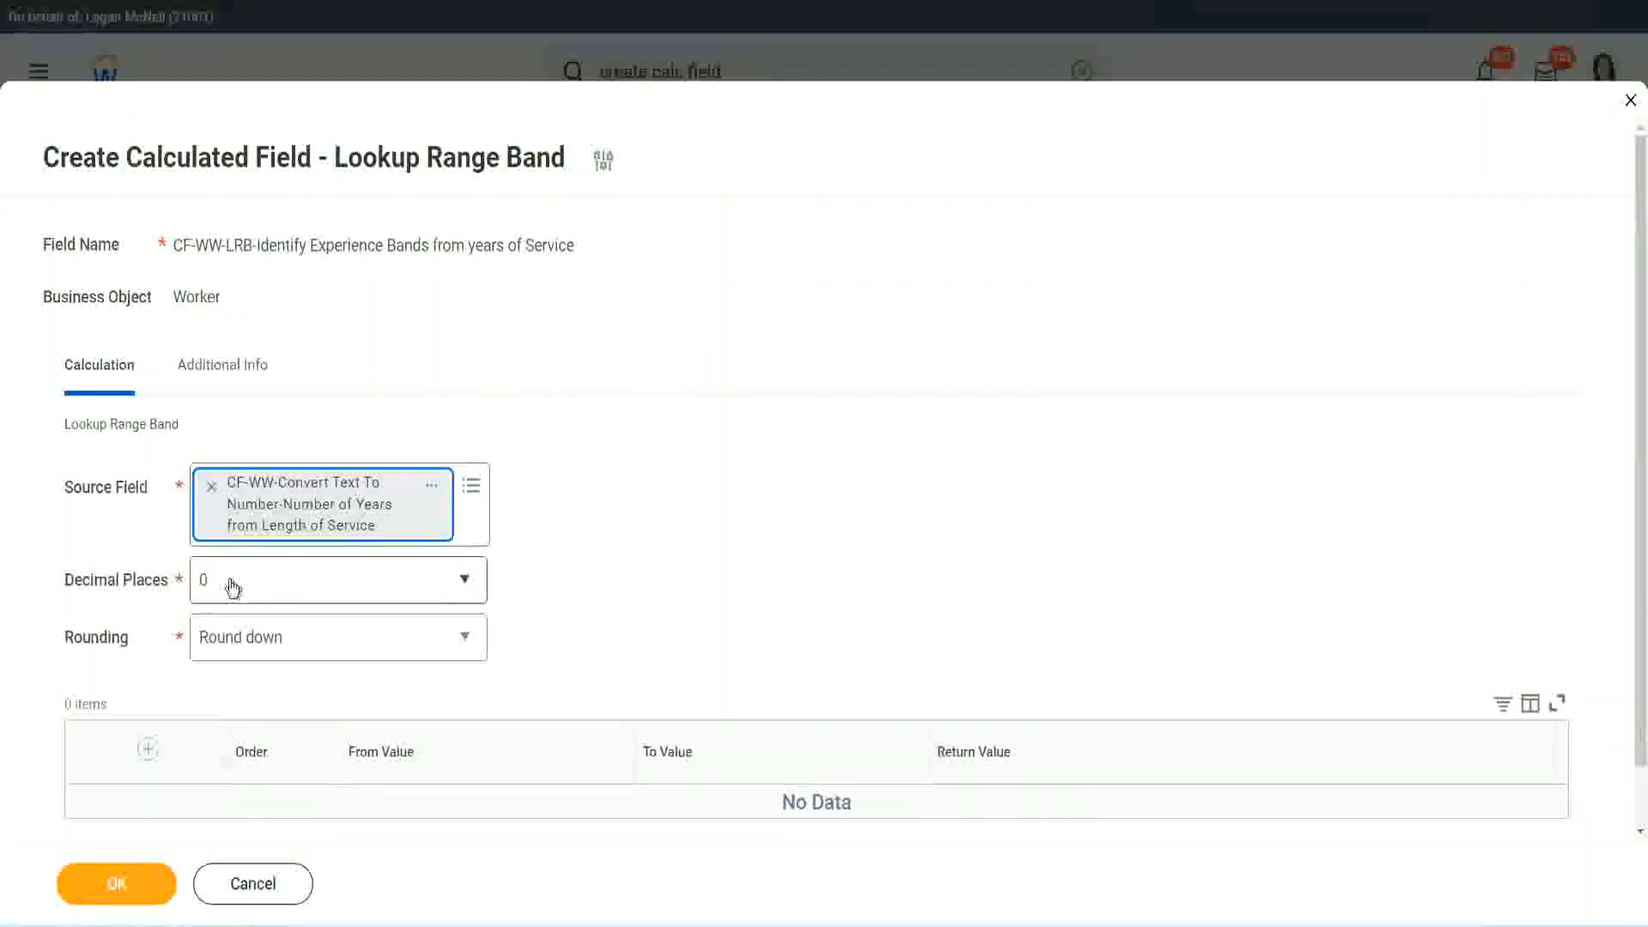
Review the decimal places options, keep 0, and set the rounding to Round
{"action": "left_click", "coordinate": [322, 591]}
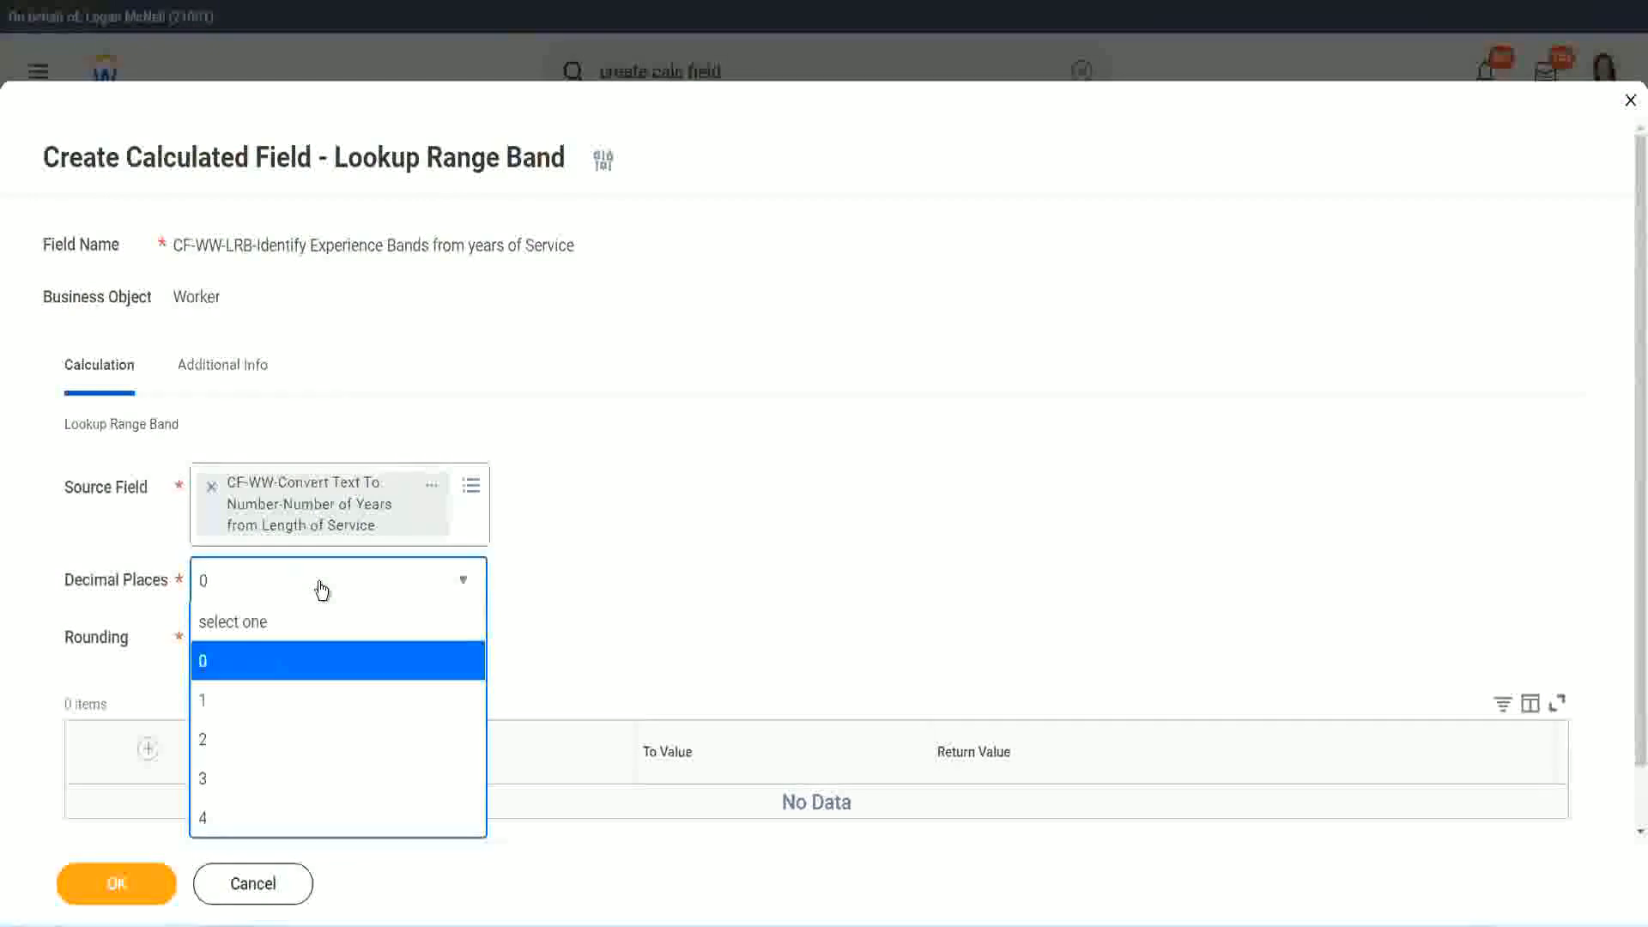
{"action": "left_click", "coordinate": [643, 569]}
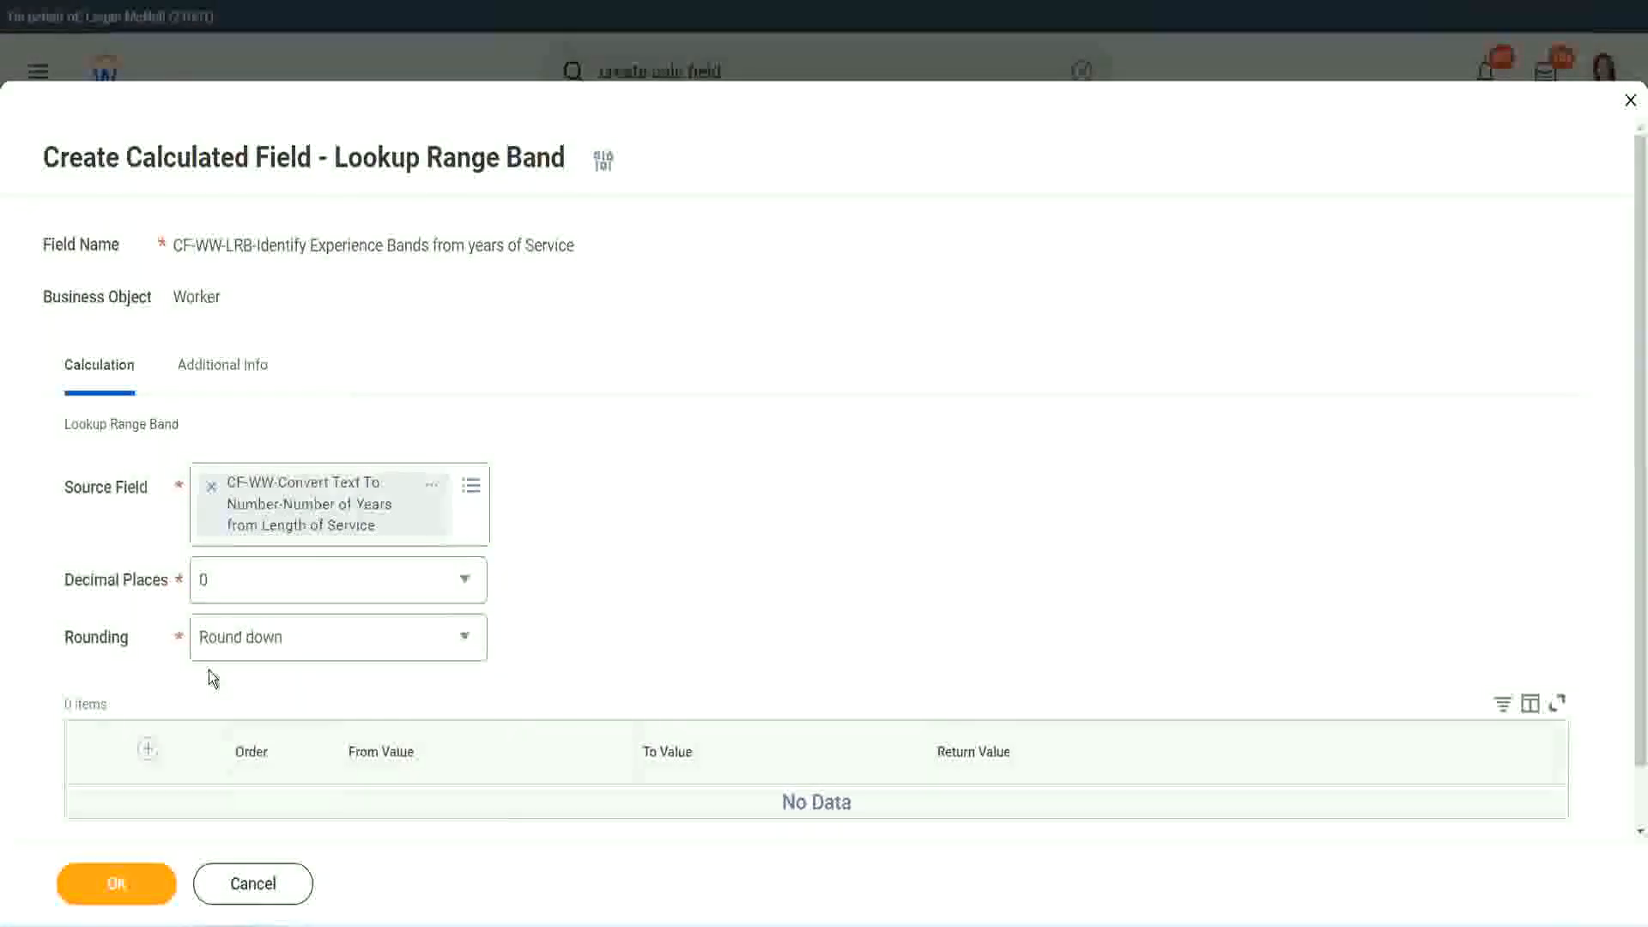
{"action": "left_click", "coordinate": [265, 645]}
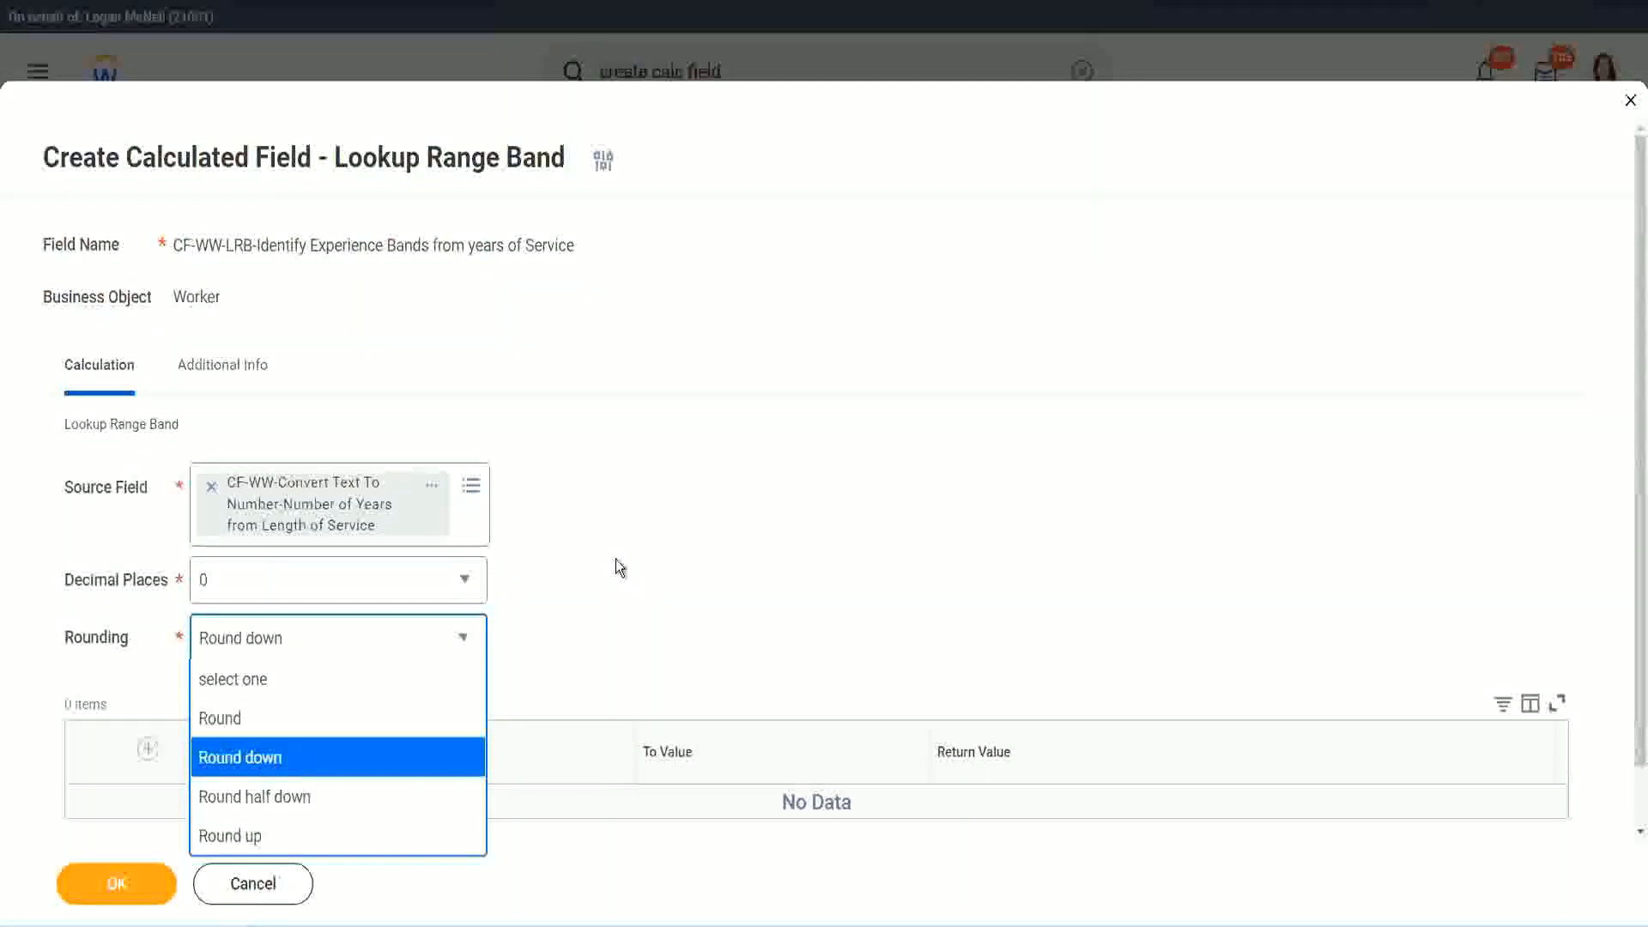
{"action": "left_click", "coordinate": [579, 631]}
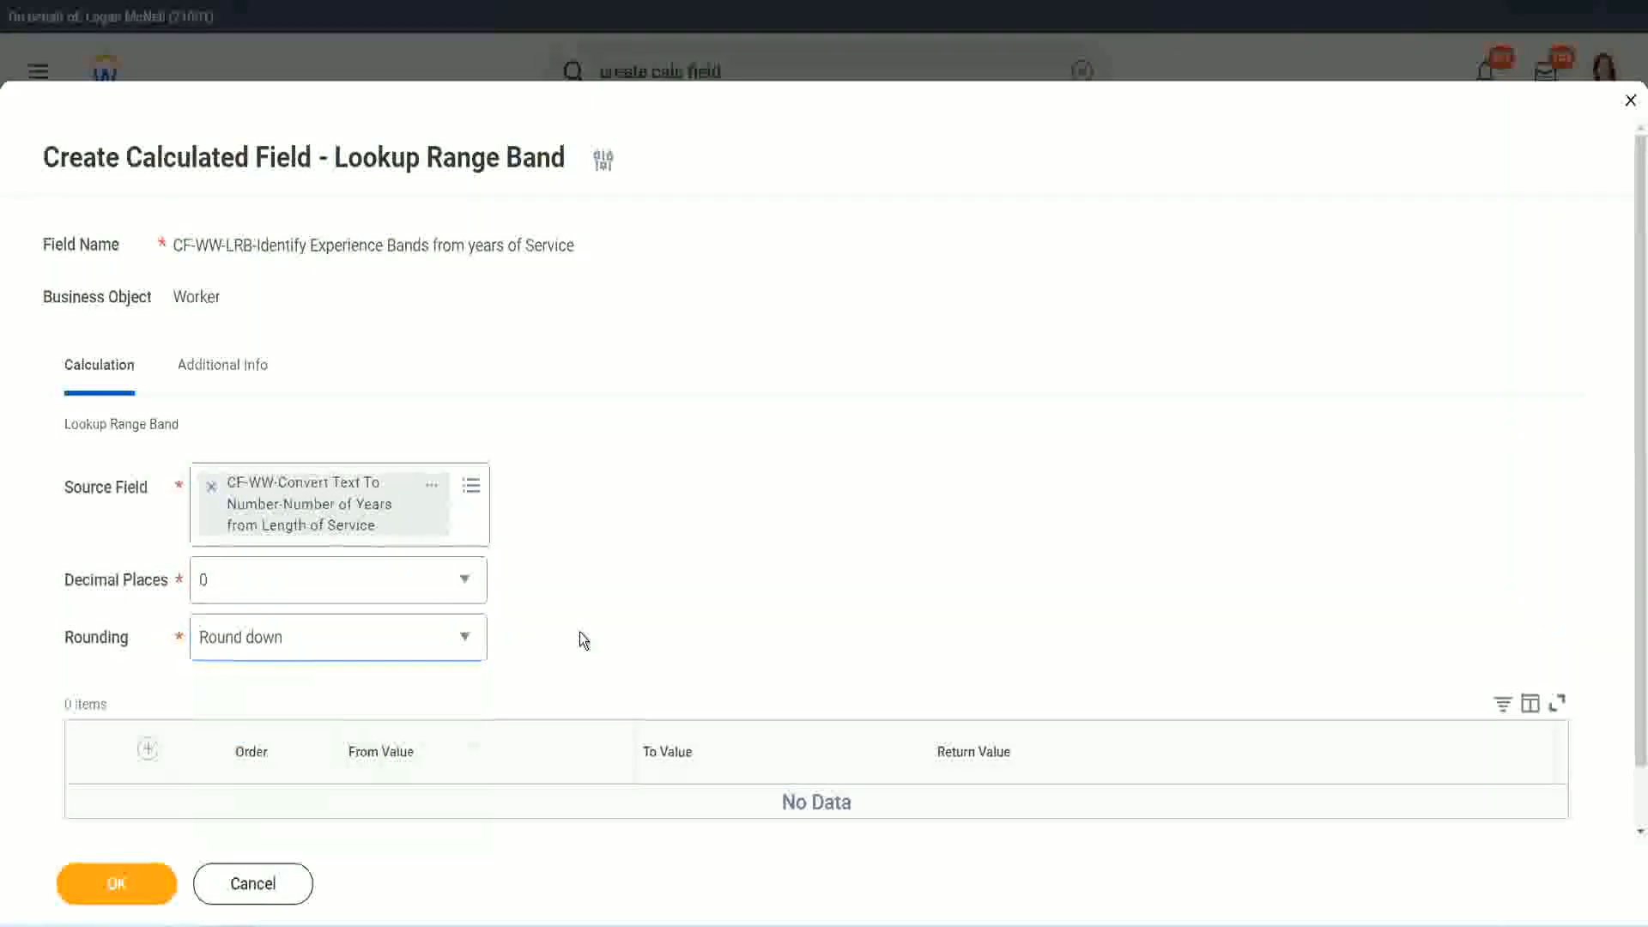
{"action": "left_click", "coordinate": [277, 635]}
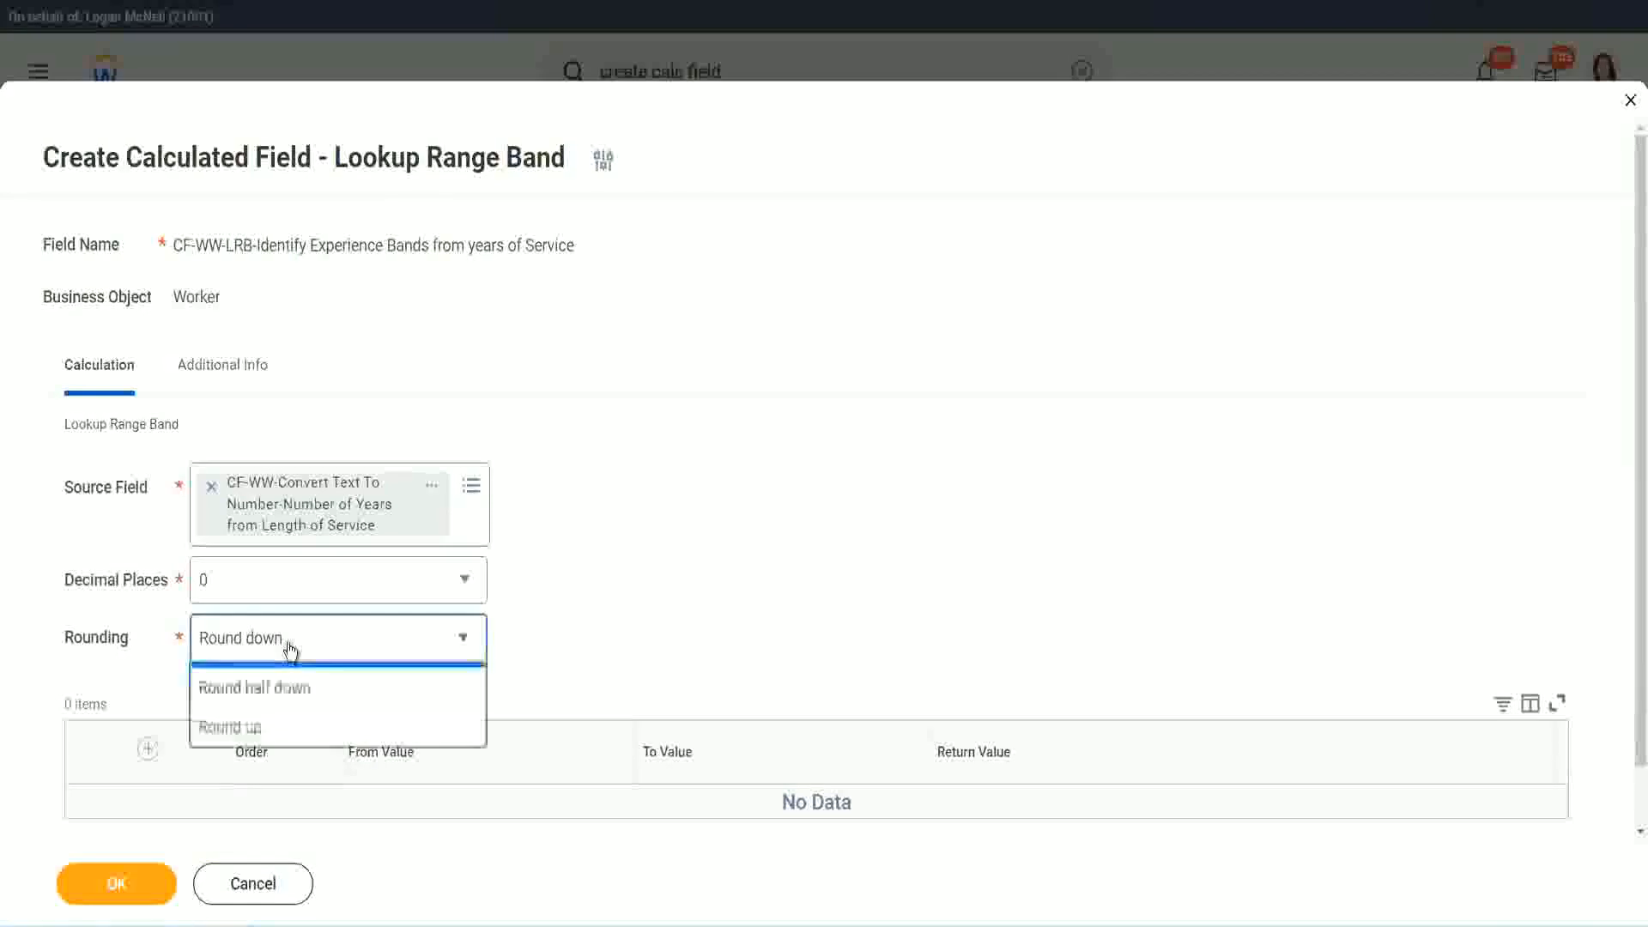
{"action": "left_click", "coordinate": [273, 721]}
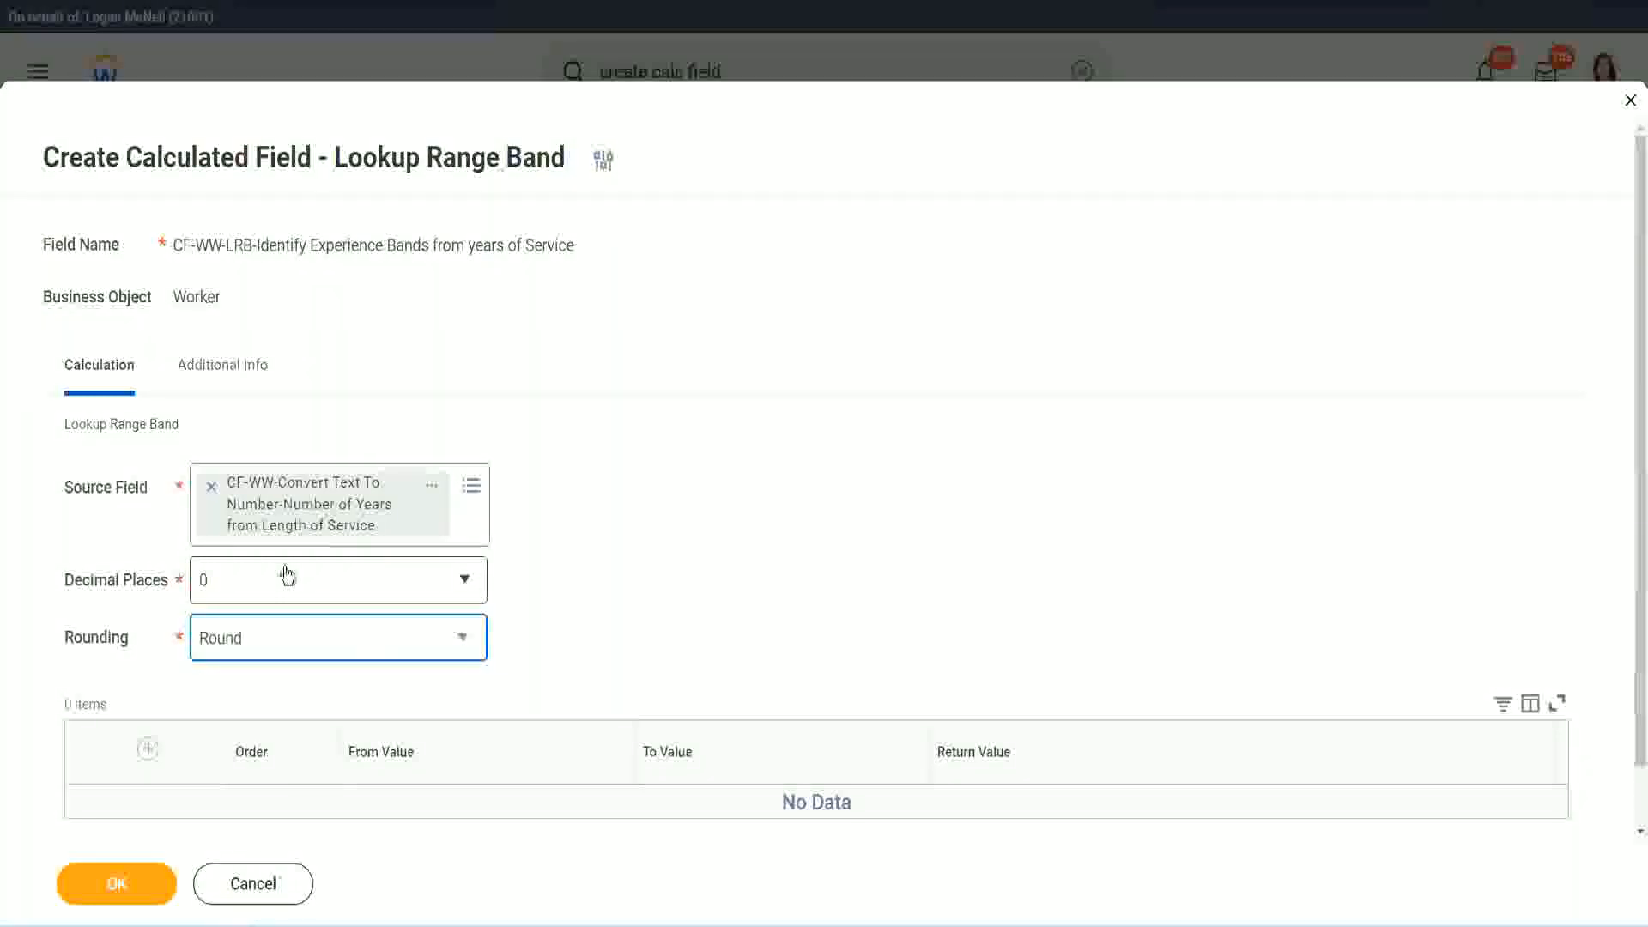
Add the first range band from 0 to 7 with the return value Amateur
{"action": "left_click", "coordinate": [151, 749]}
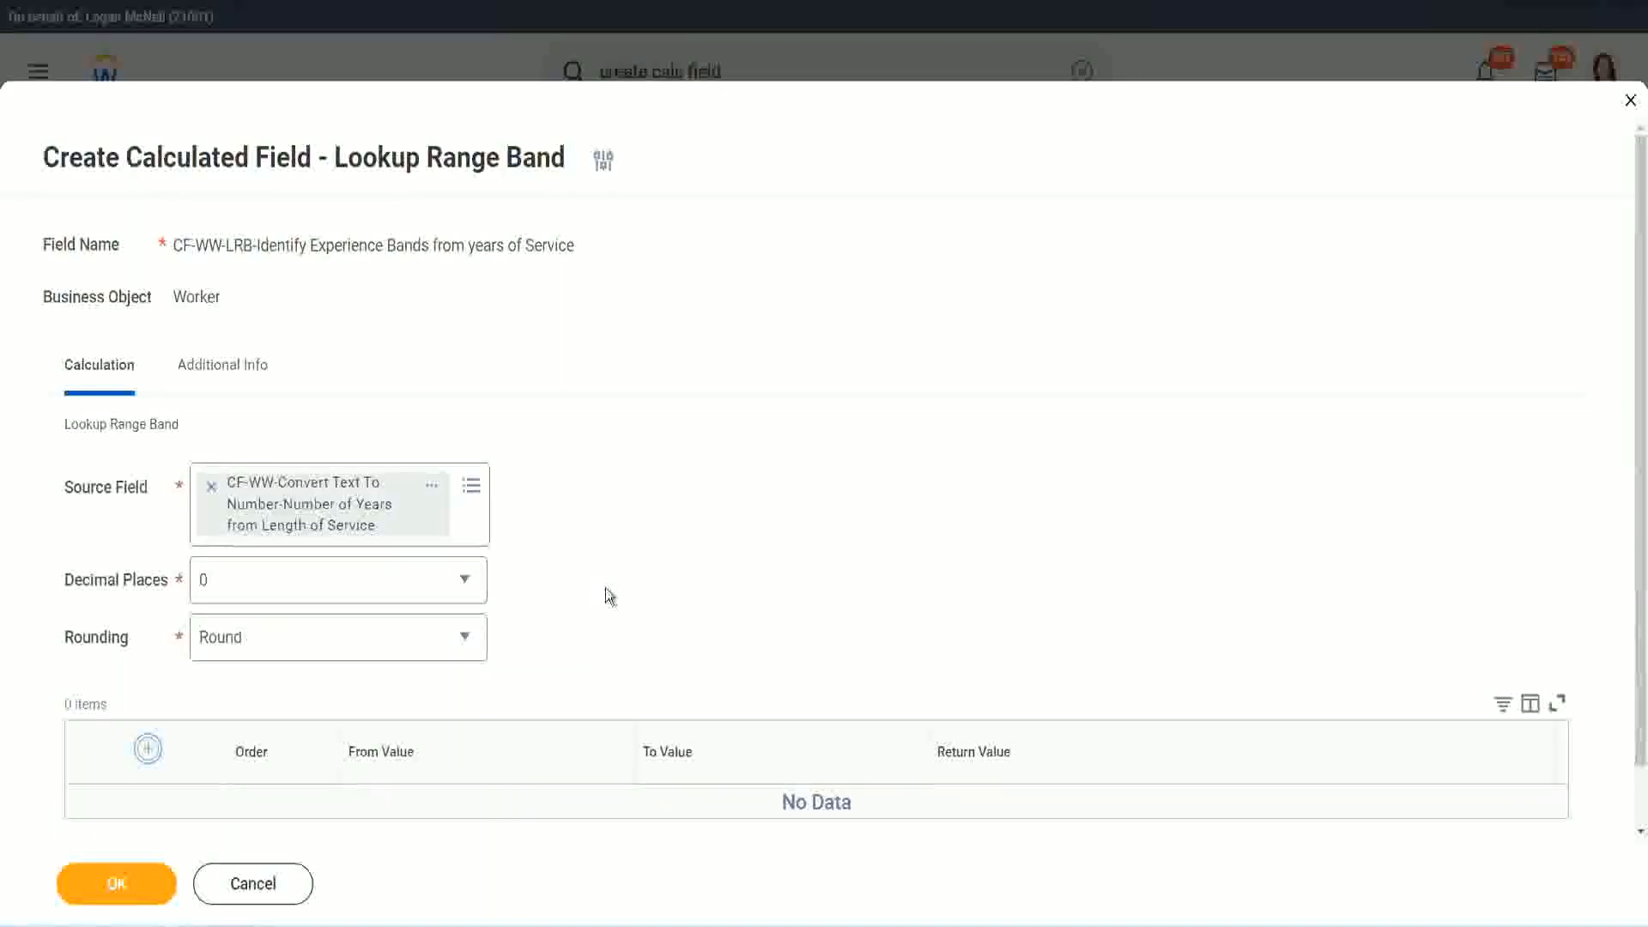
{"action": "scroll", "coordinate": [687, 509], "scroll_direction": "down", "scroll_amount": 2}
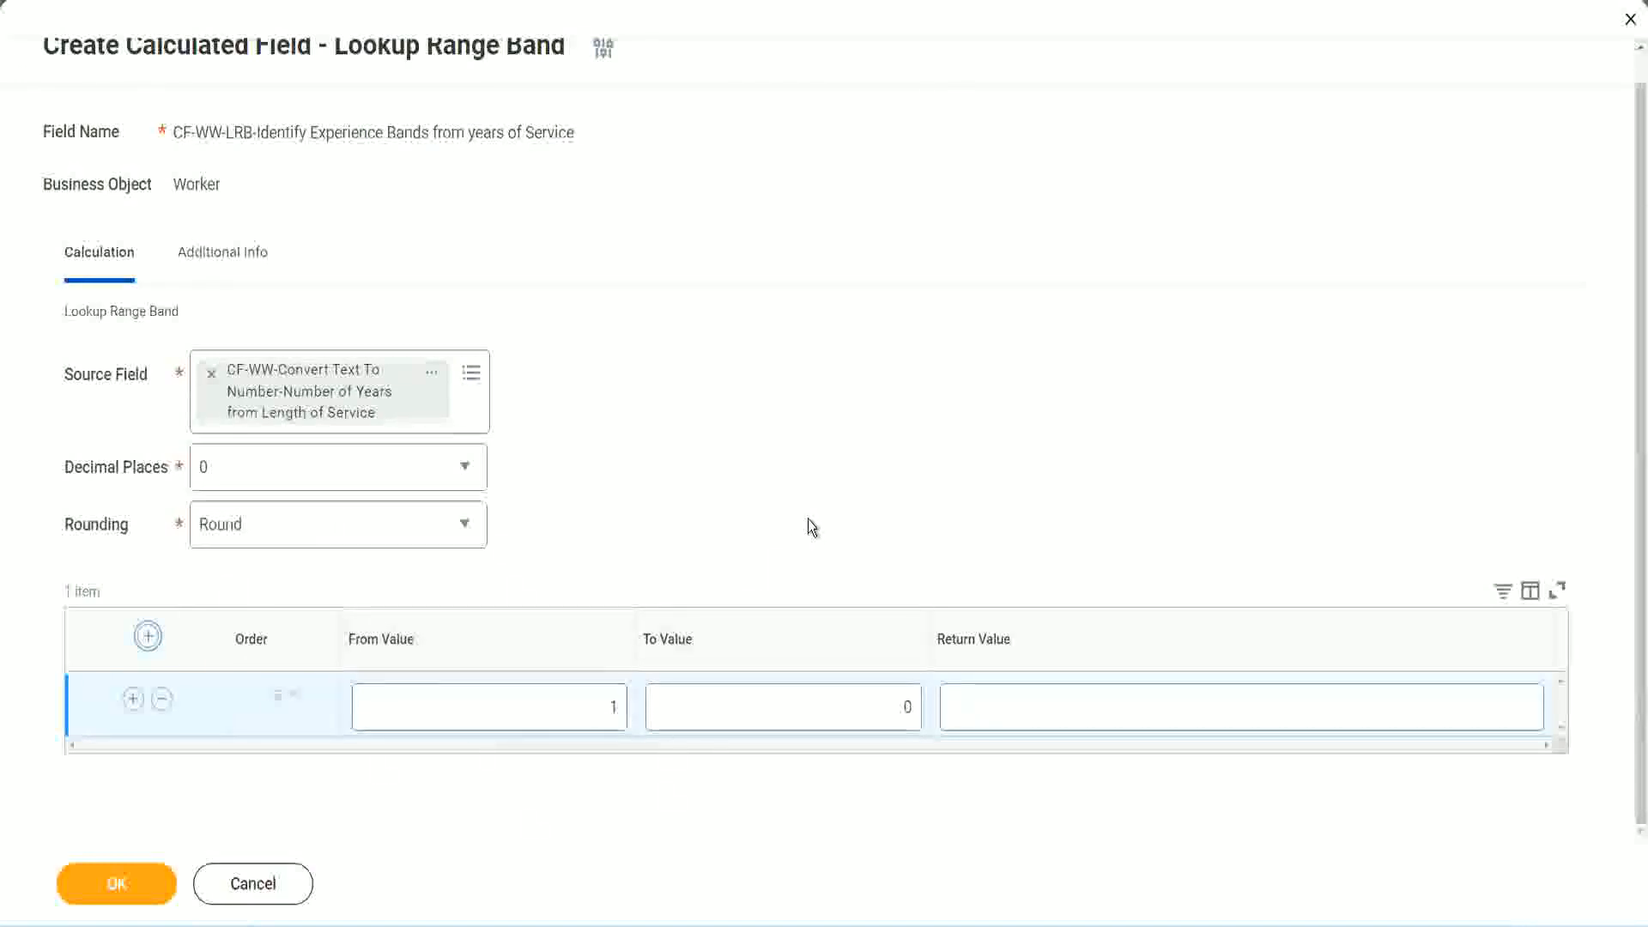
{"action": "left_click", "coordinate": [603, 712]}
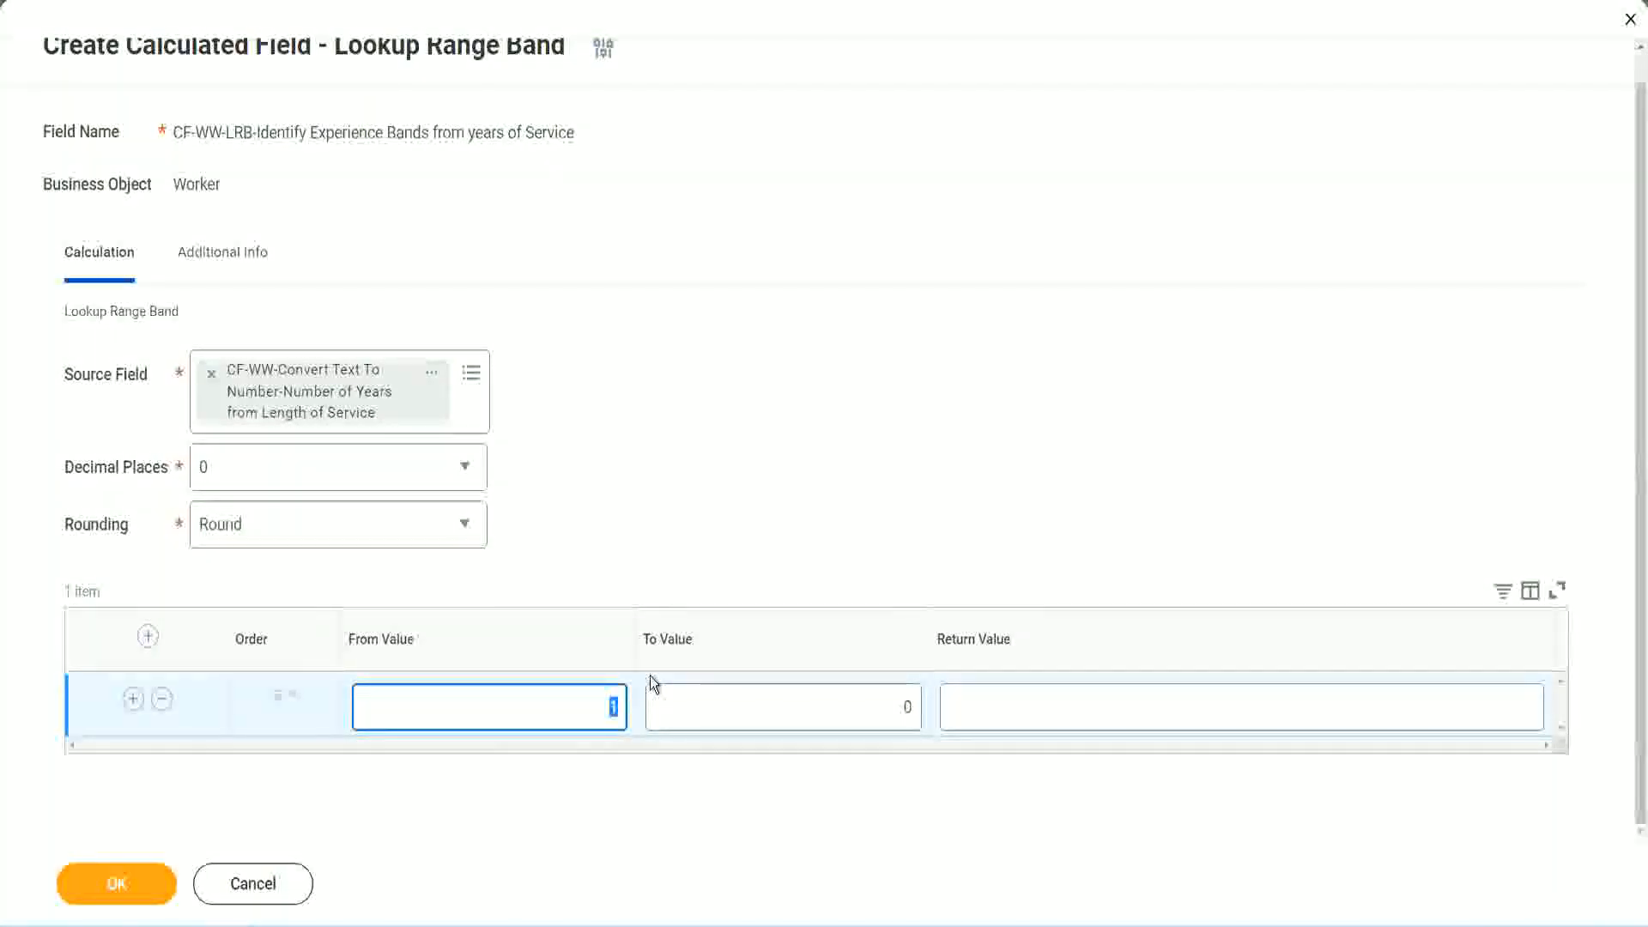
{"action": "type", "text": "0"}
{"action": "key", "text": "Tab"}
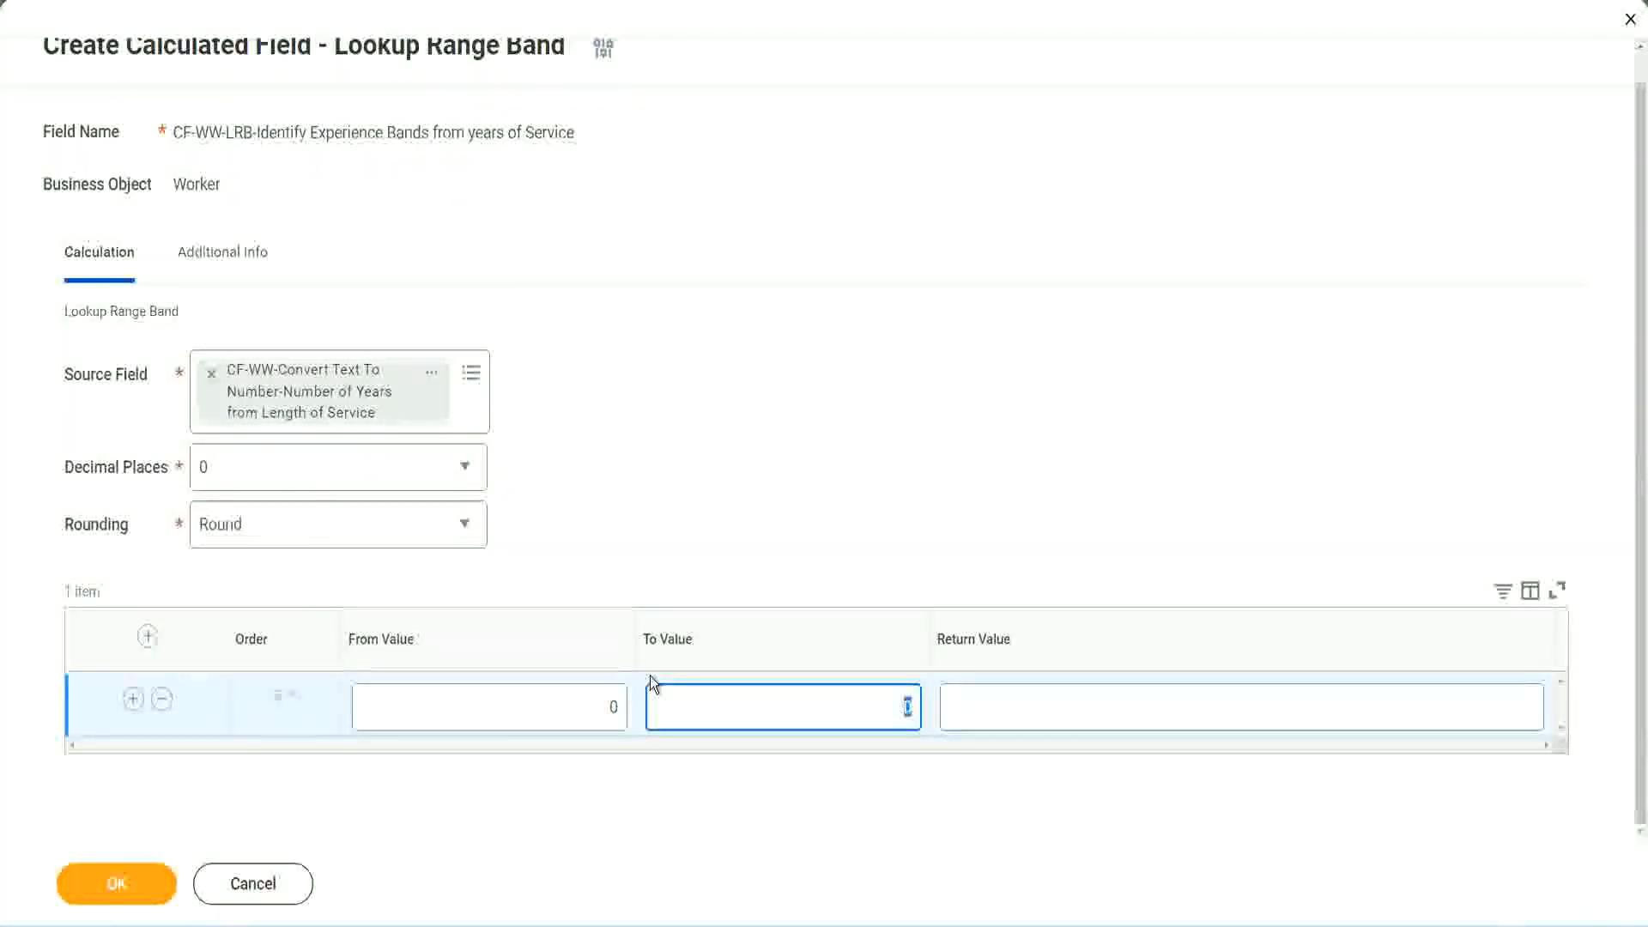
{"action": "type", "text": "7"}
{"action": "key", "text": "Tab"}
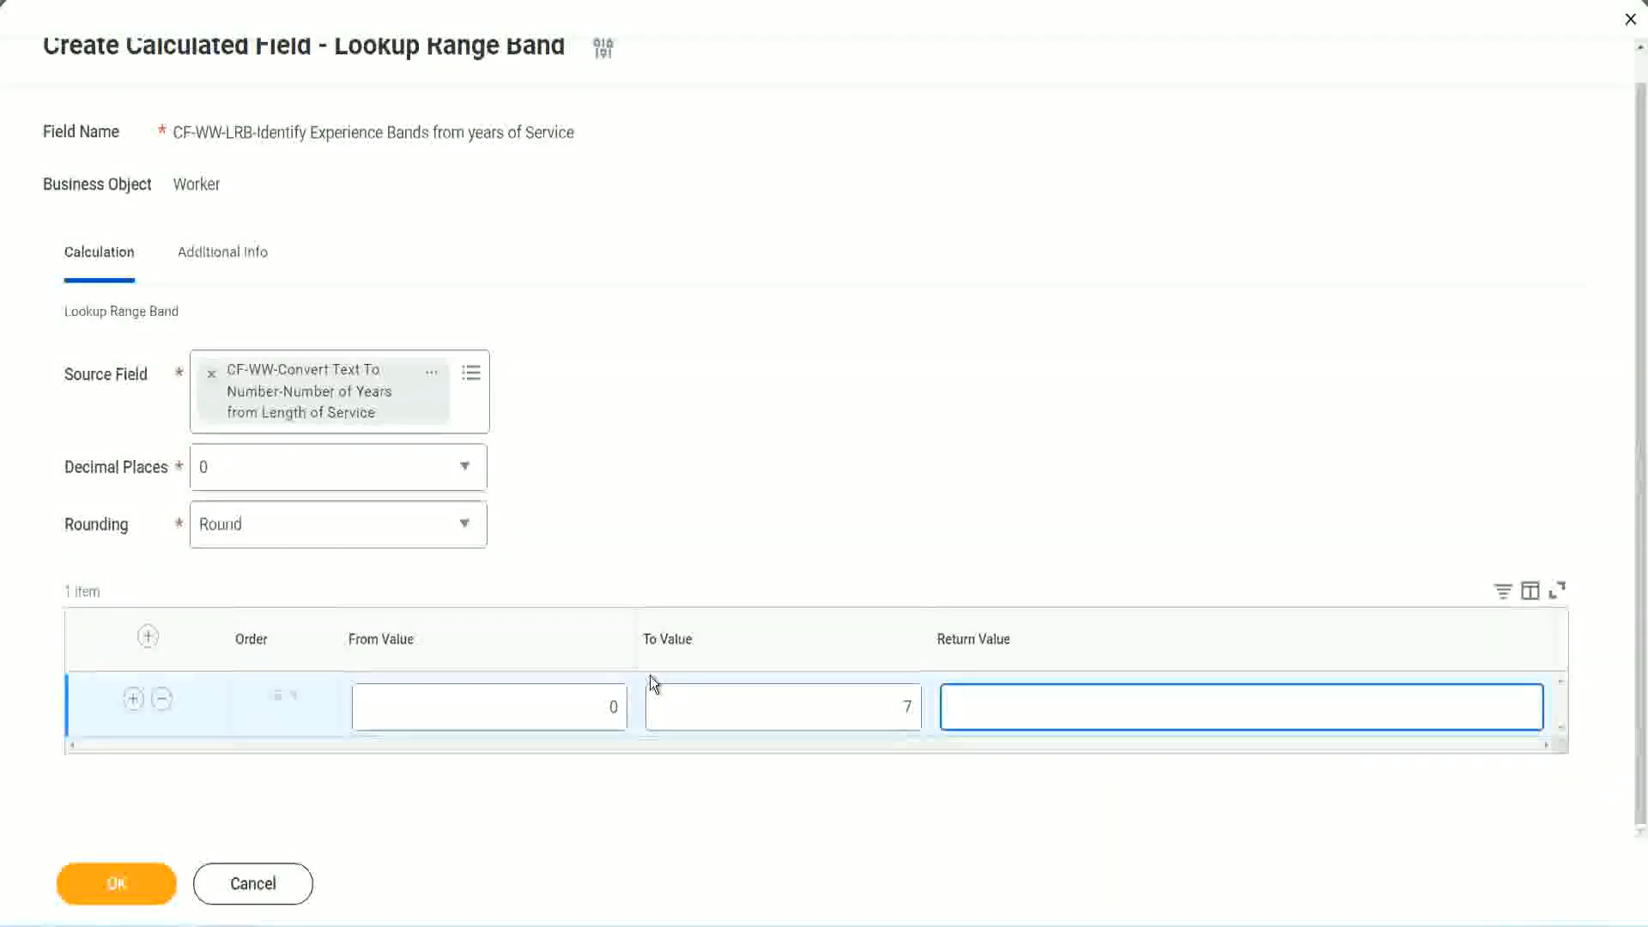
{"action": "type", "text": "Amateur"}
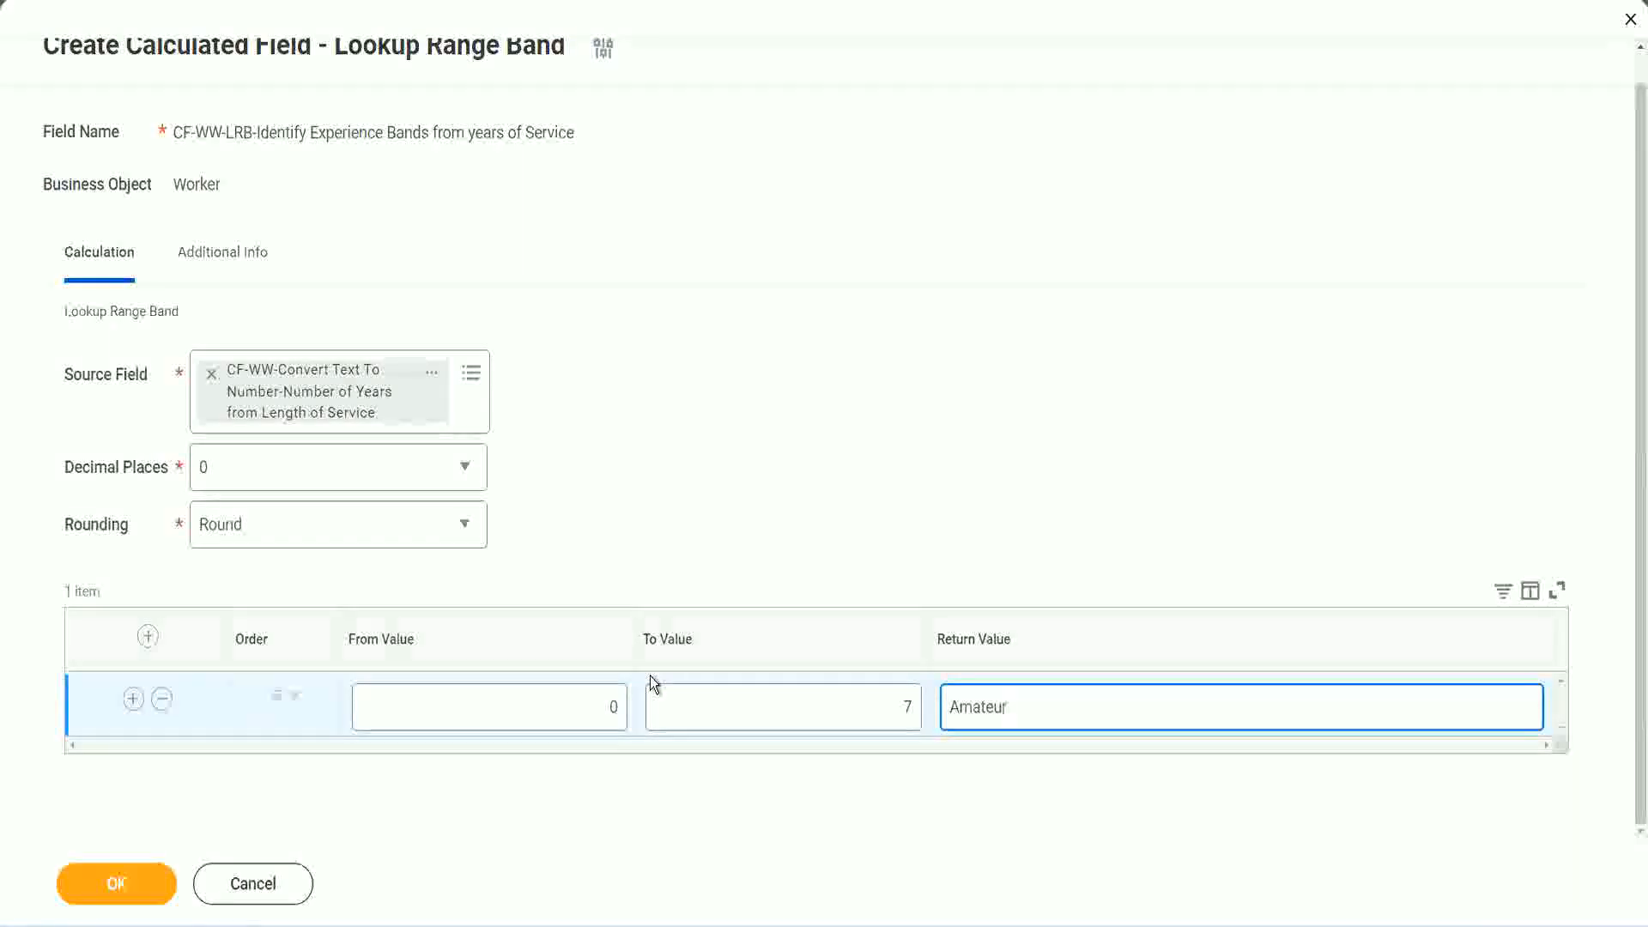
{"action": "left_click", "coordinate": [571, 725]}
{"action": "left_click", "coordinate": [889, 696]}
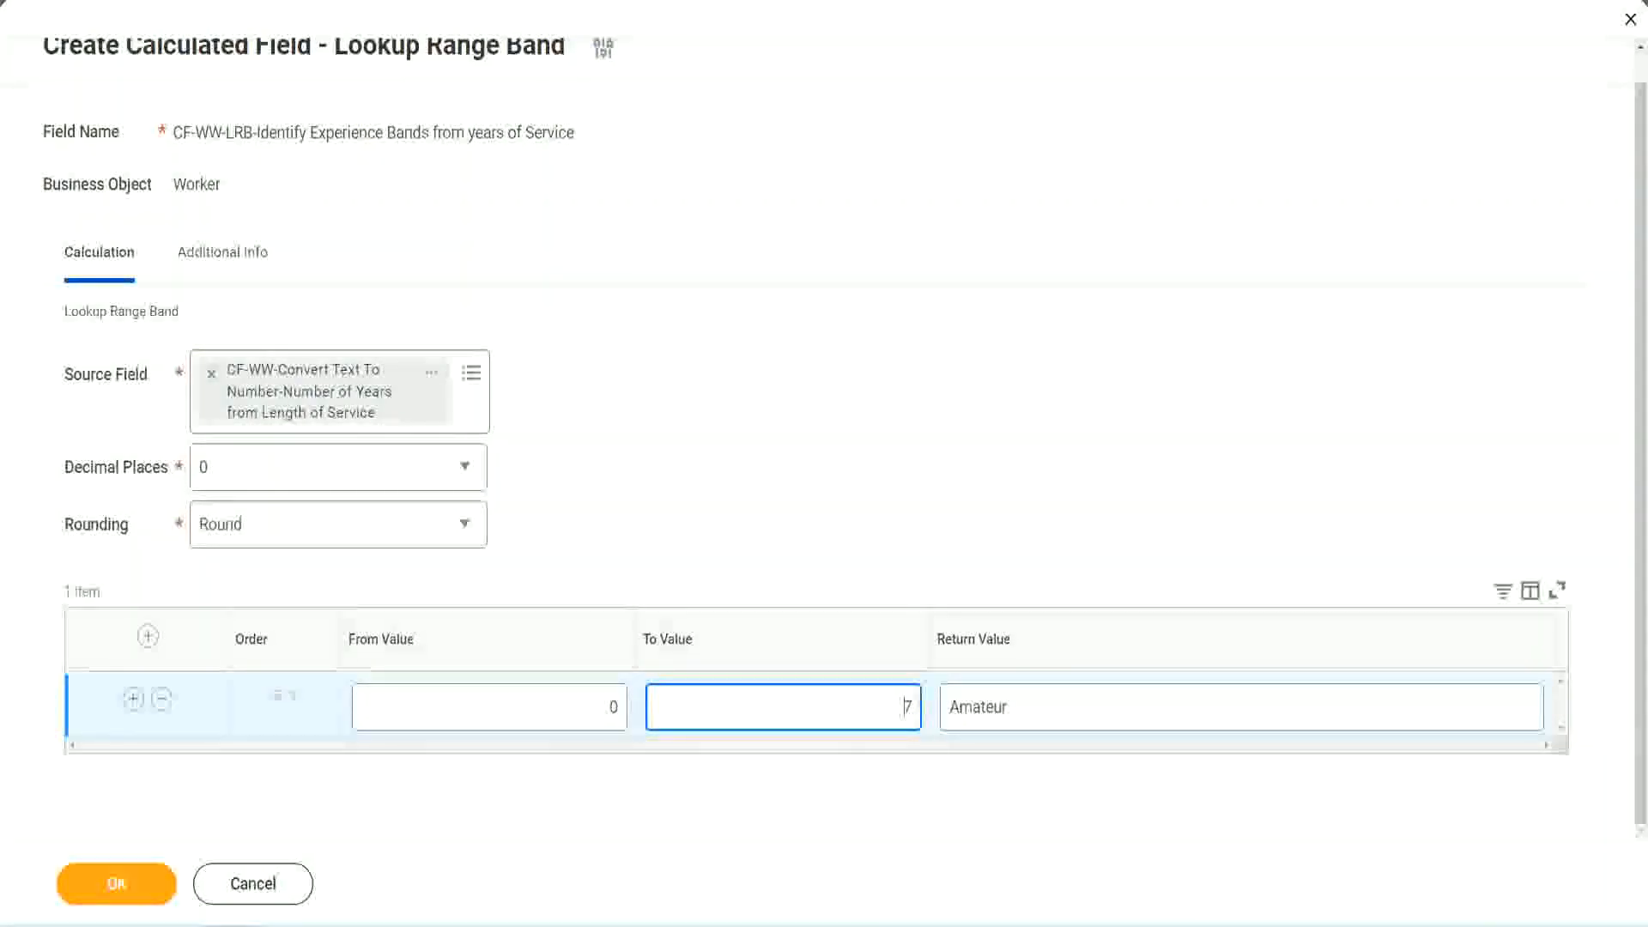
{"action": "left_click_drag", "start_coordinate": [498, 463], "coordinate": [413, 426]}
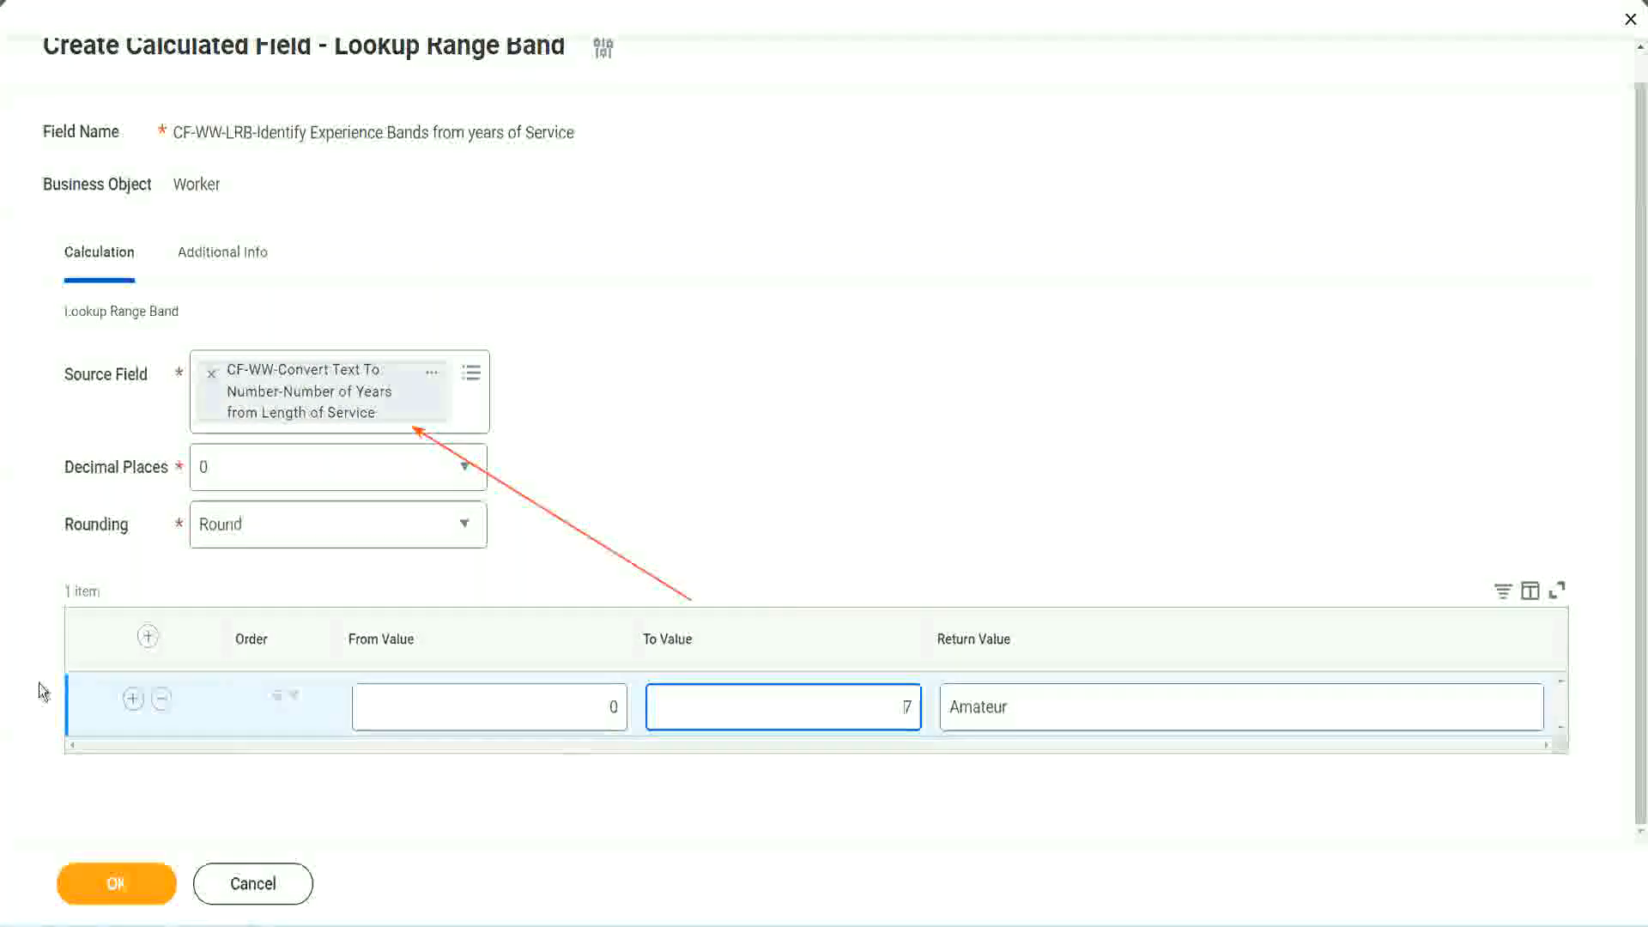
Add a second range band below Amateur, from 8 to 15, with the return value Experienced
{"action": "left_click", "coordinate": [132, 700]}
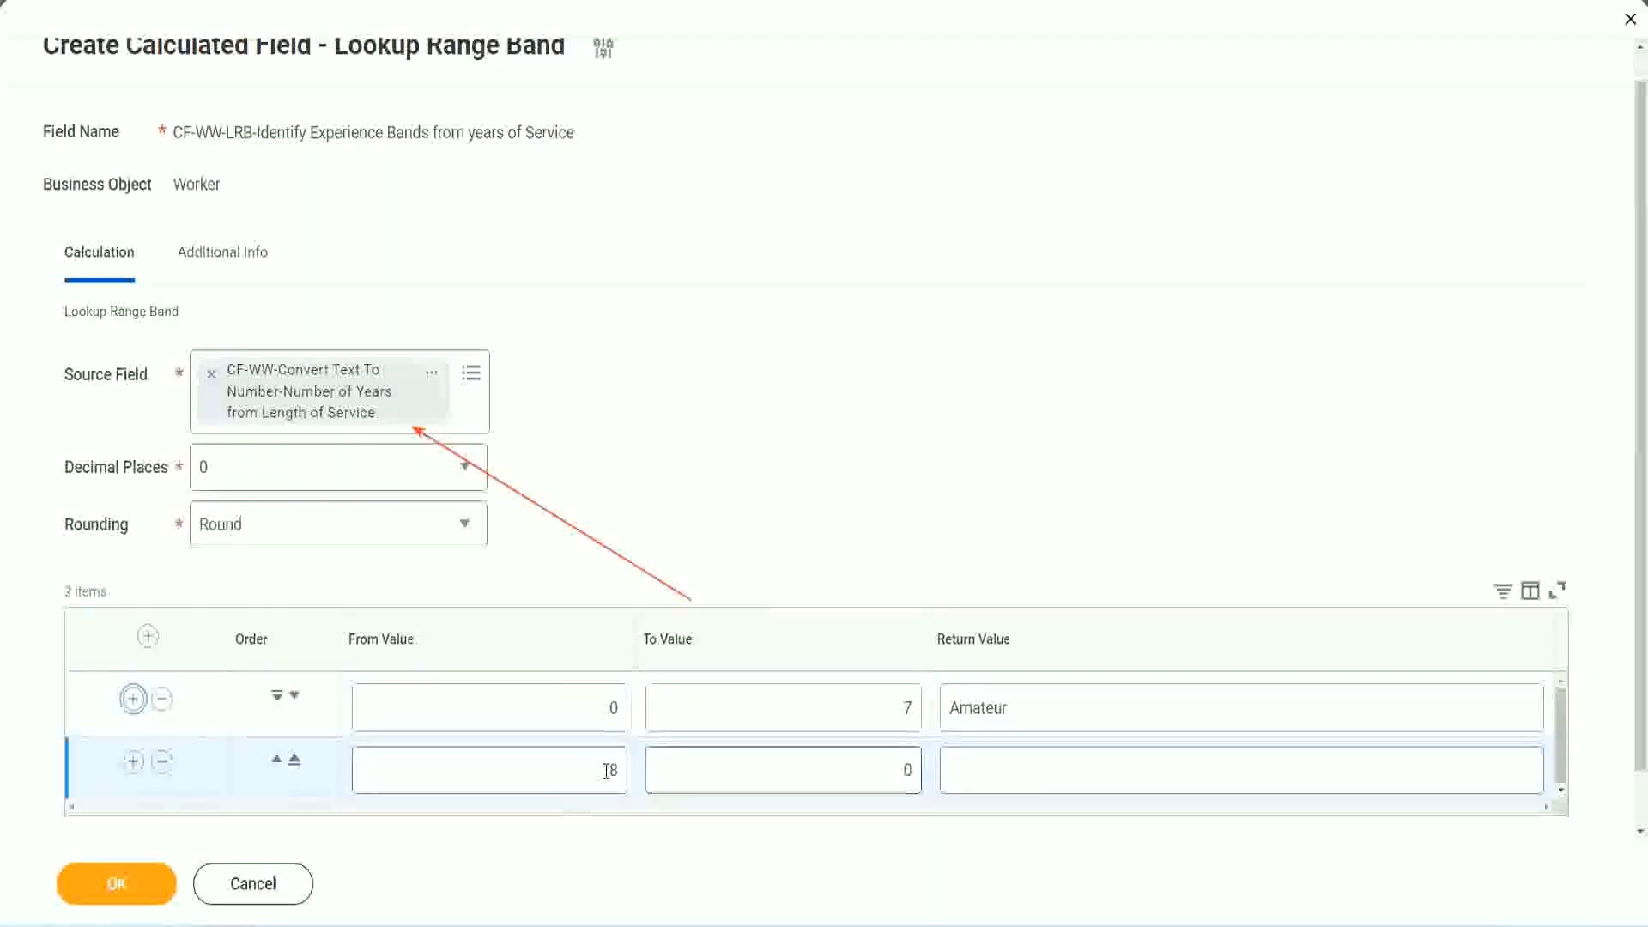
{"action": "double_click", "coordinate": [614, 770]}
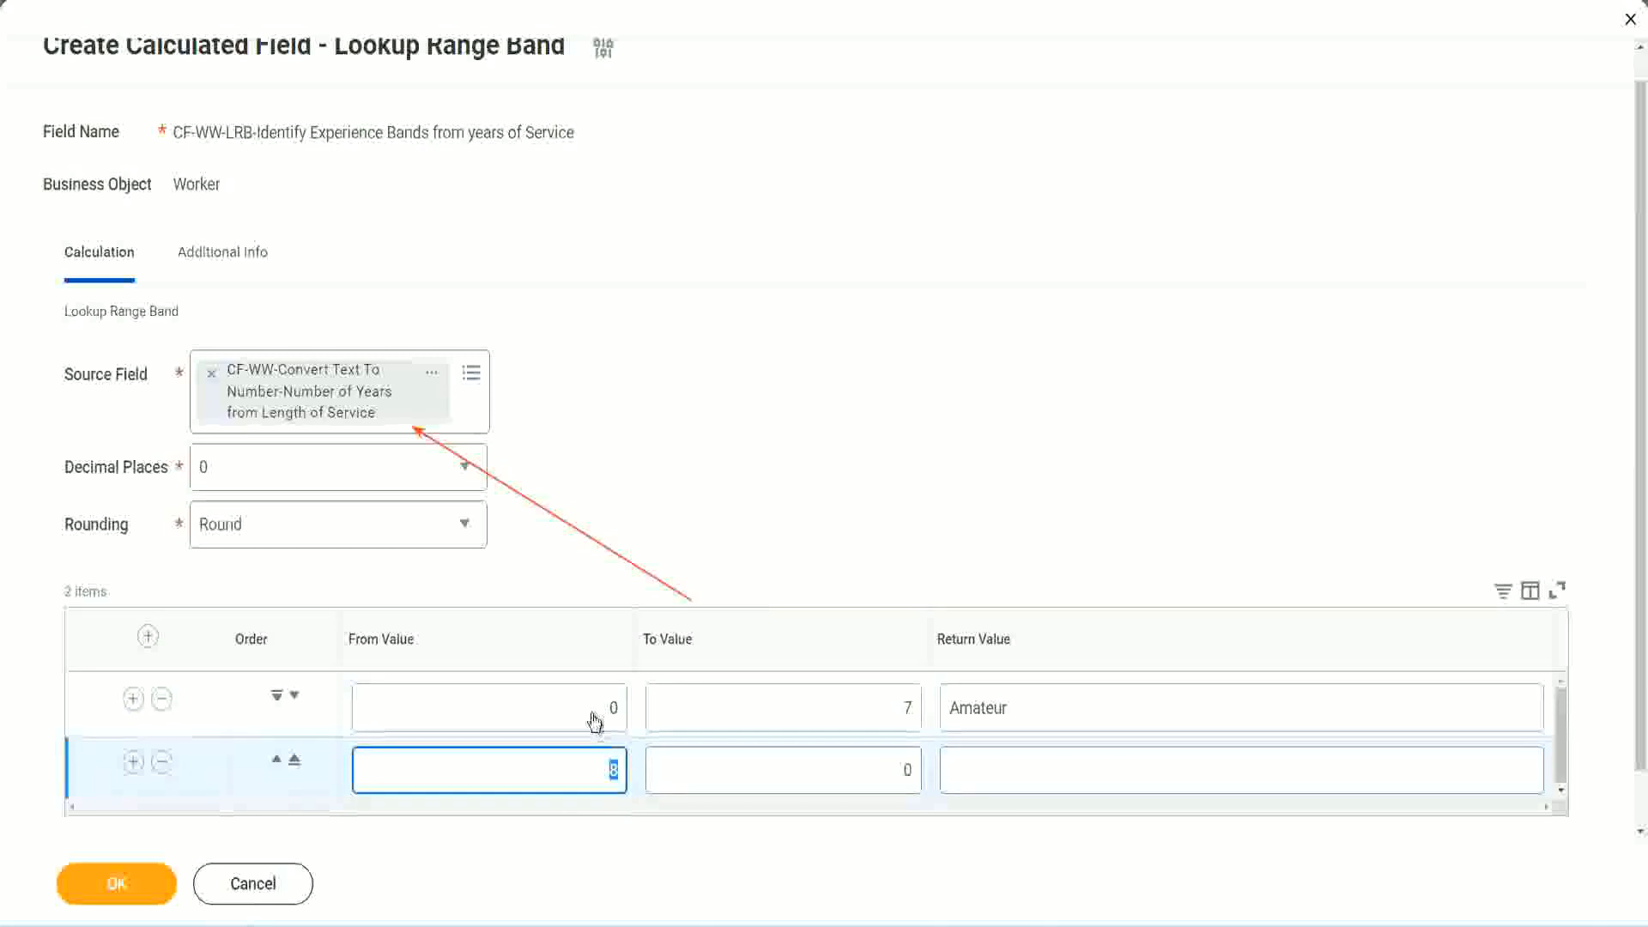
{"action": "left_click", "coordinate": [901, 709]}
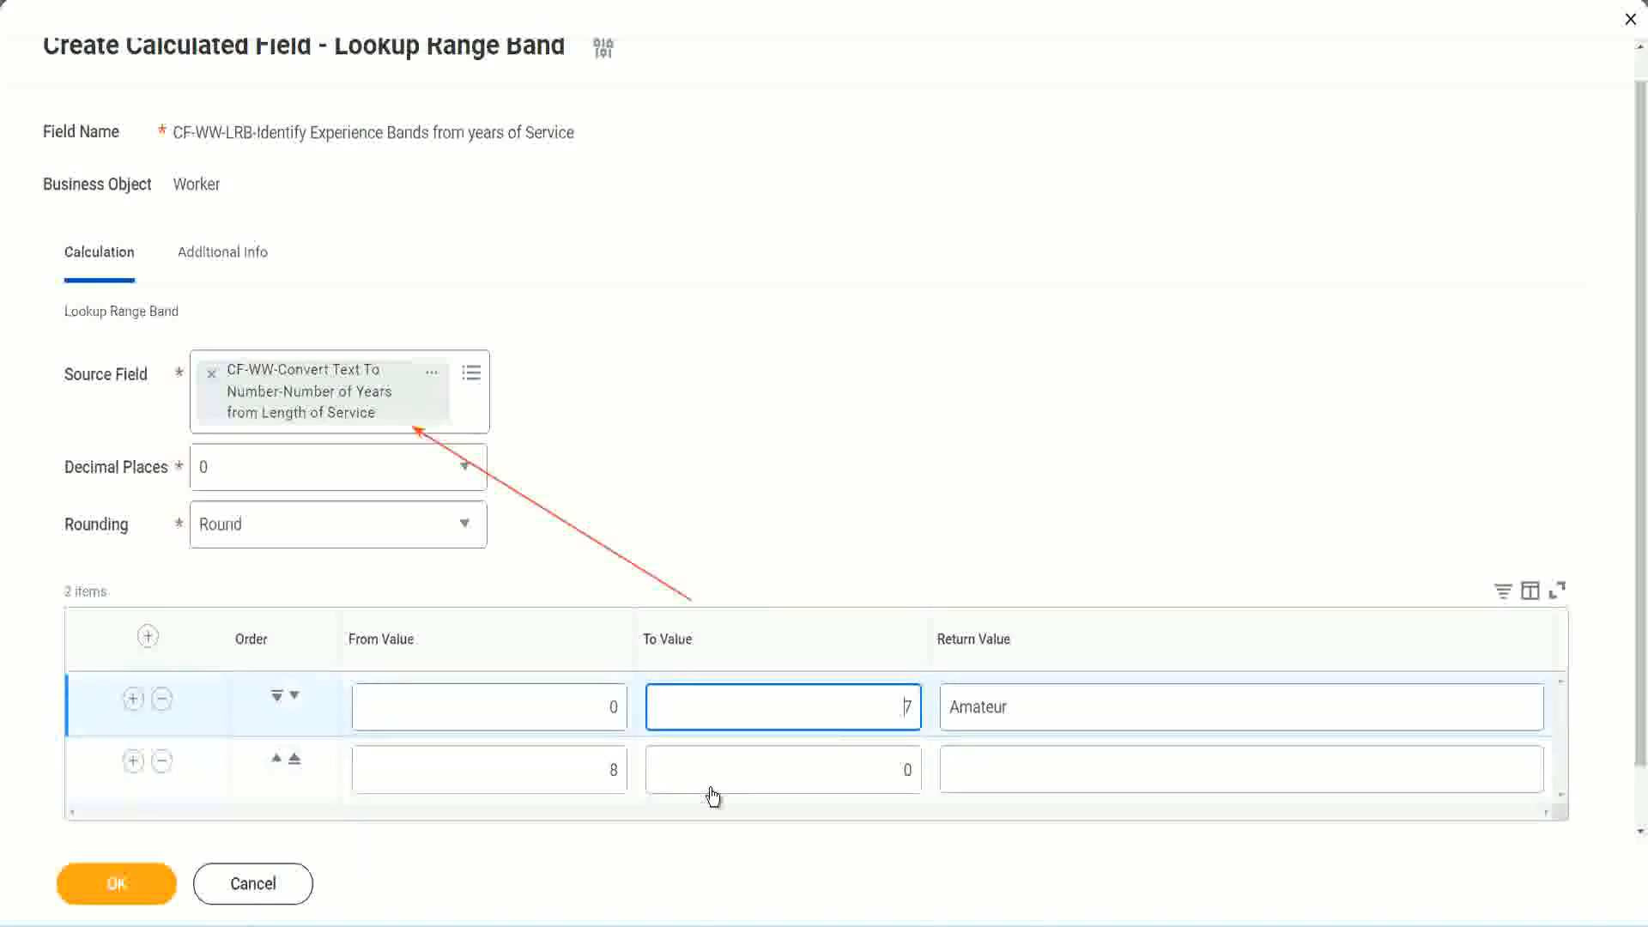
{"action": "double_click", "coordinate": [583, 770]}
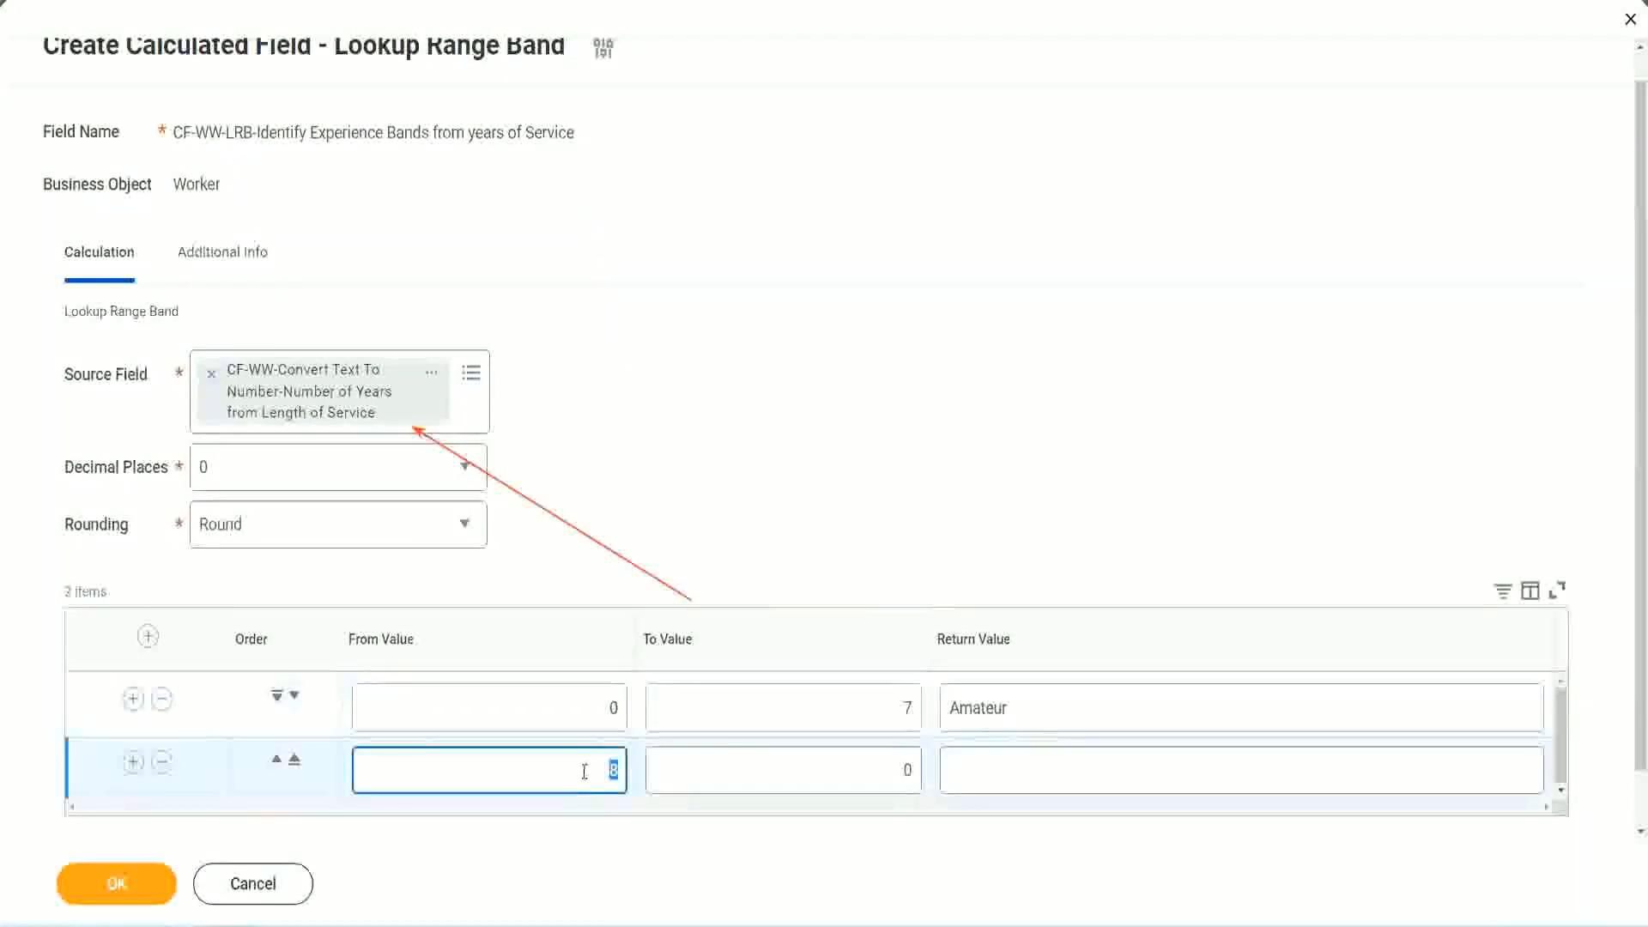
{"action": "left_click", "coordinate": [582, 770]}
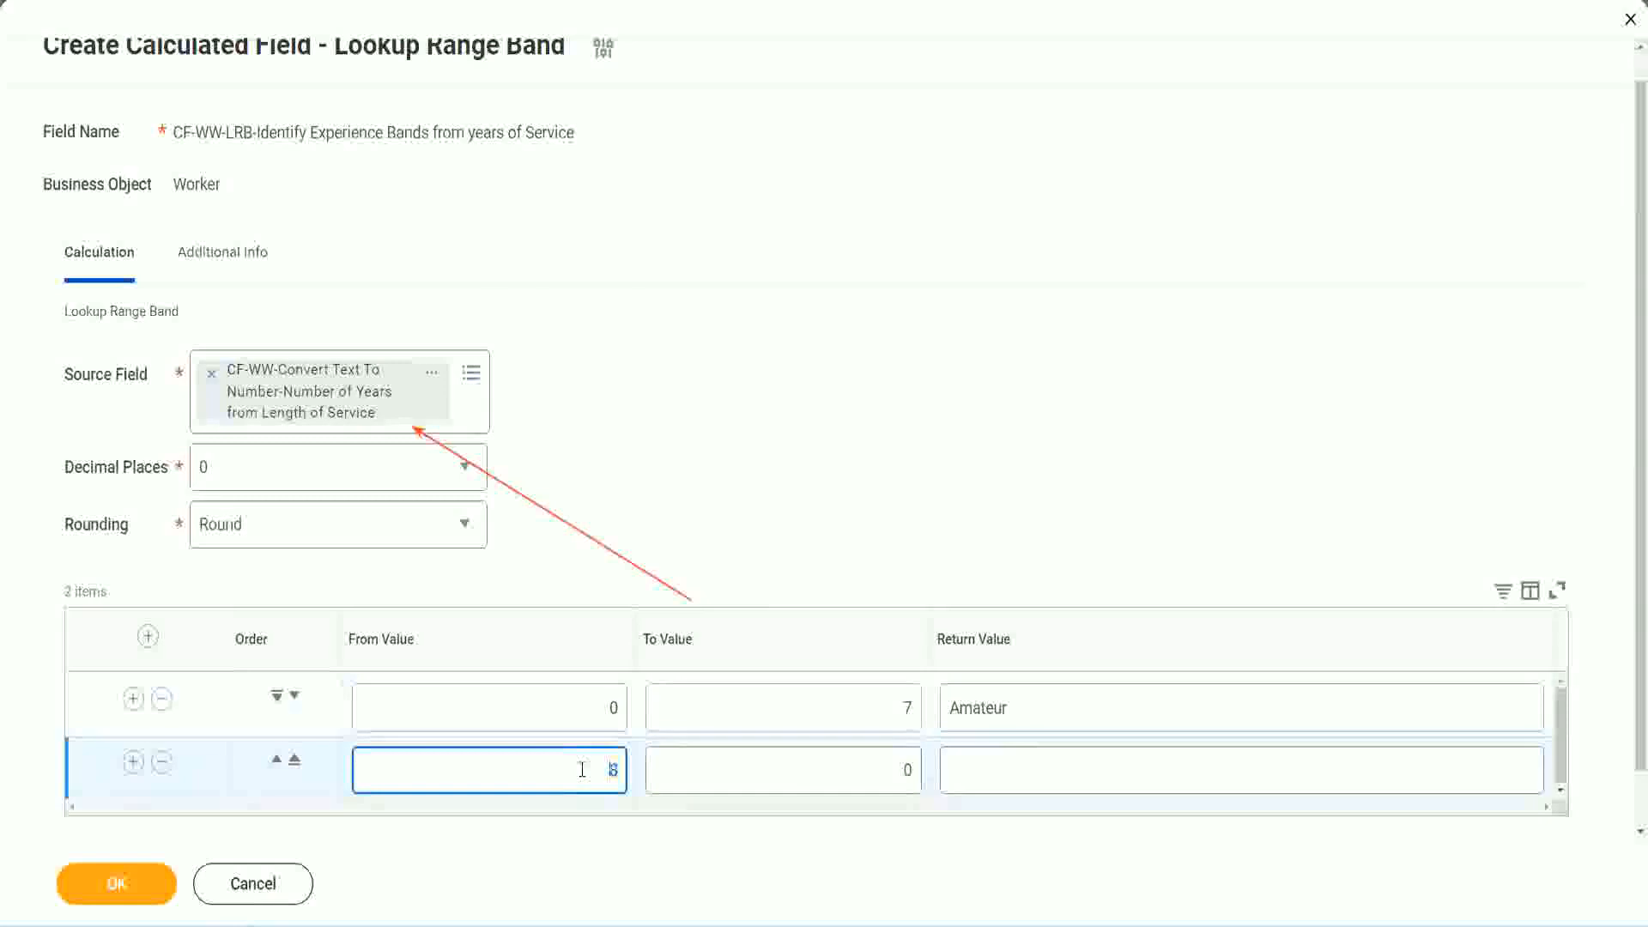
{"action": "left_click", "coordinate": [893, 771]}
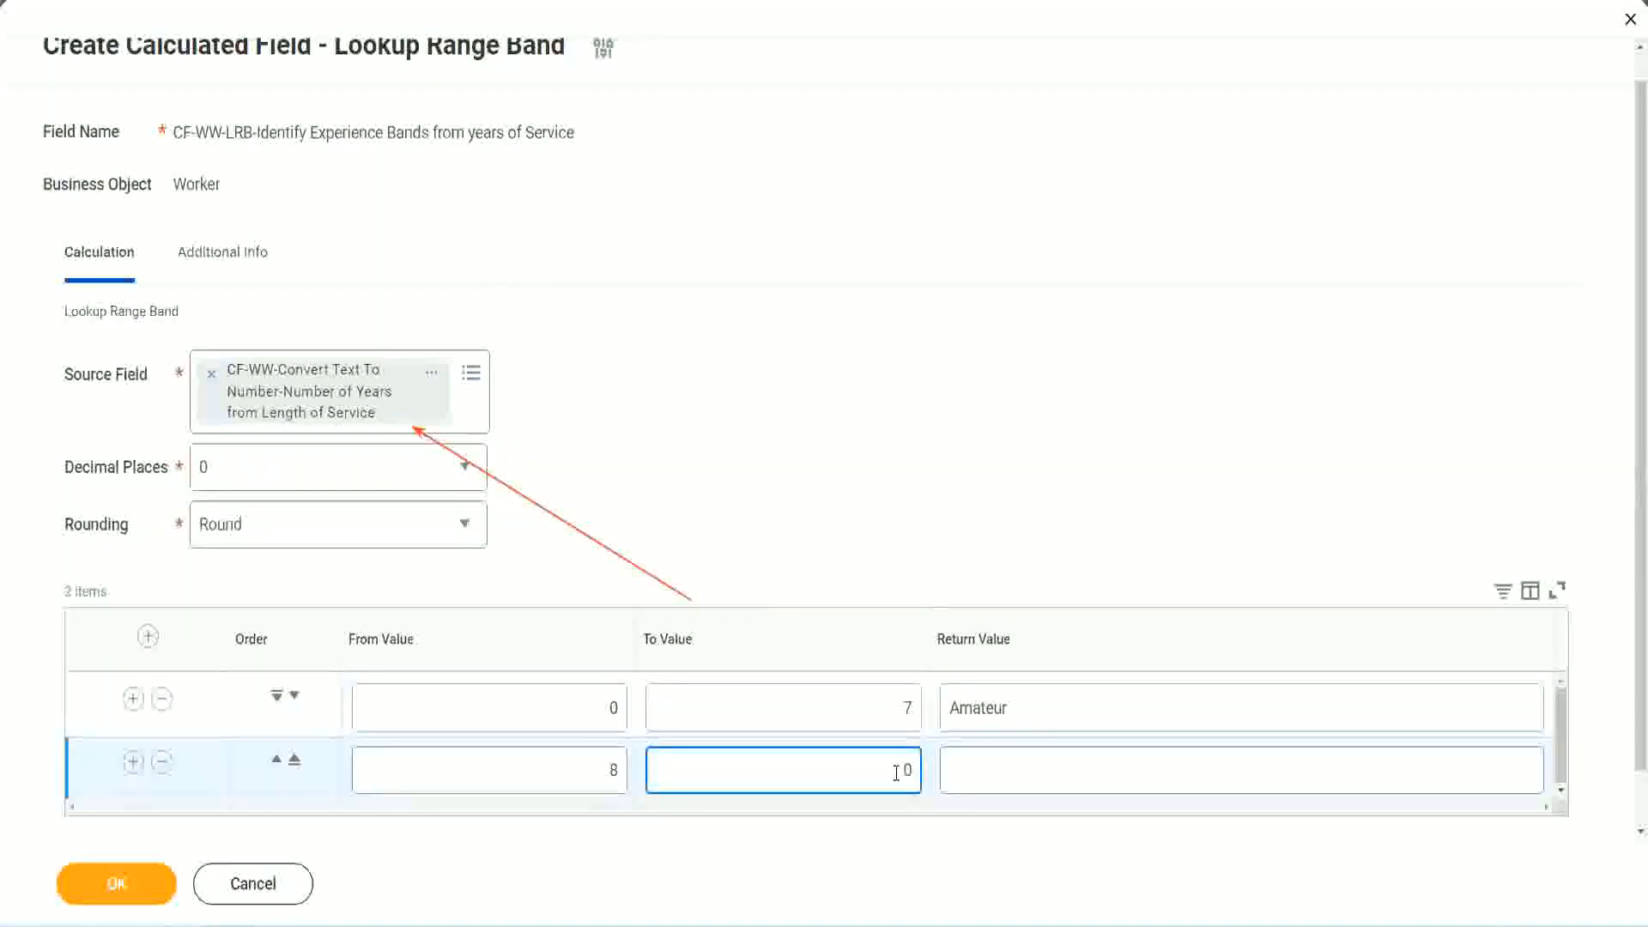
{"action": "key", "text": "Delete"}
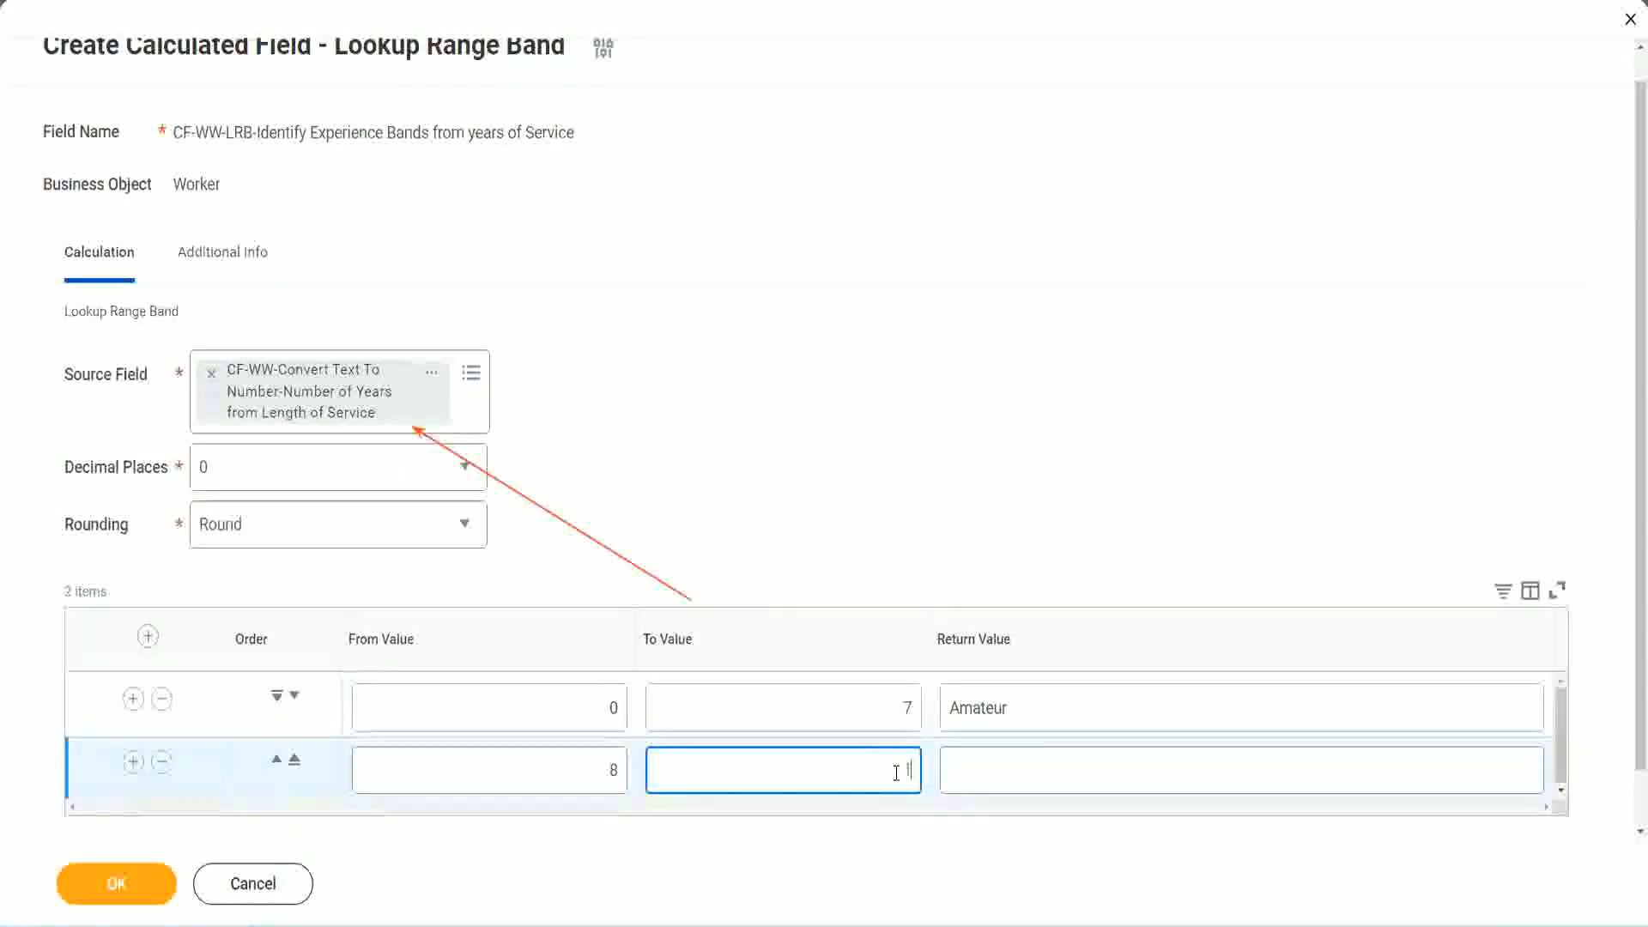
{"action": "type", "text": "15"}
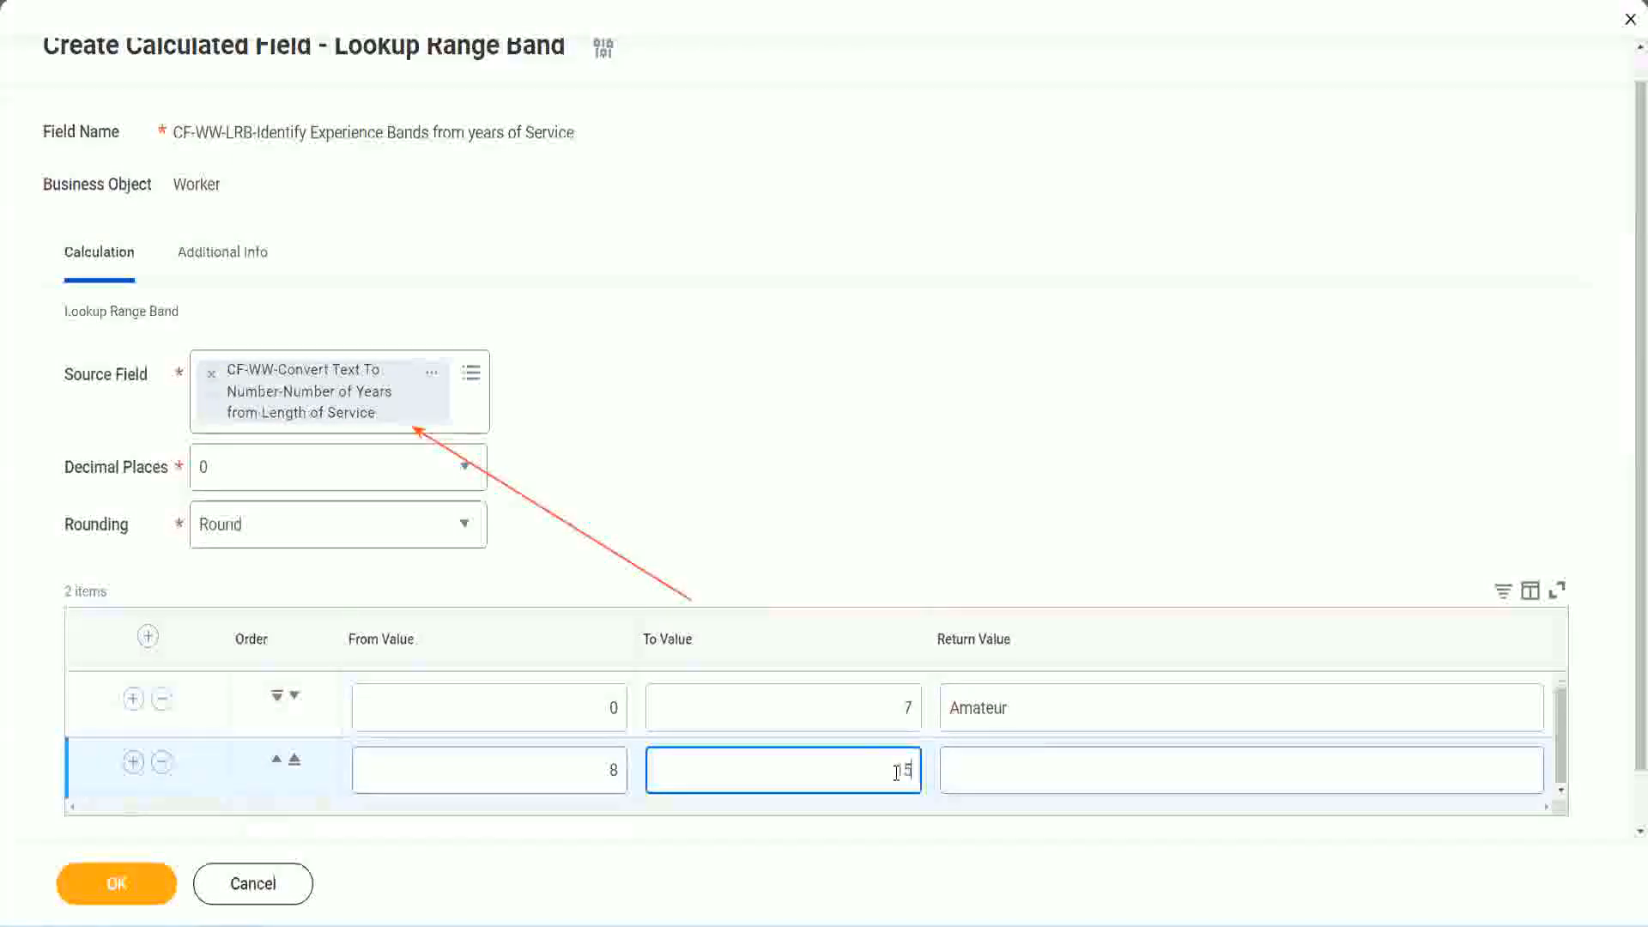
{"action": "left_click", "coordinate": [1016, 765]}
{"action": "type", "text": "Ex"}
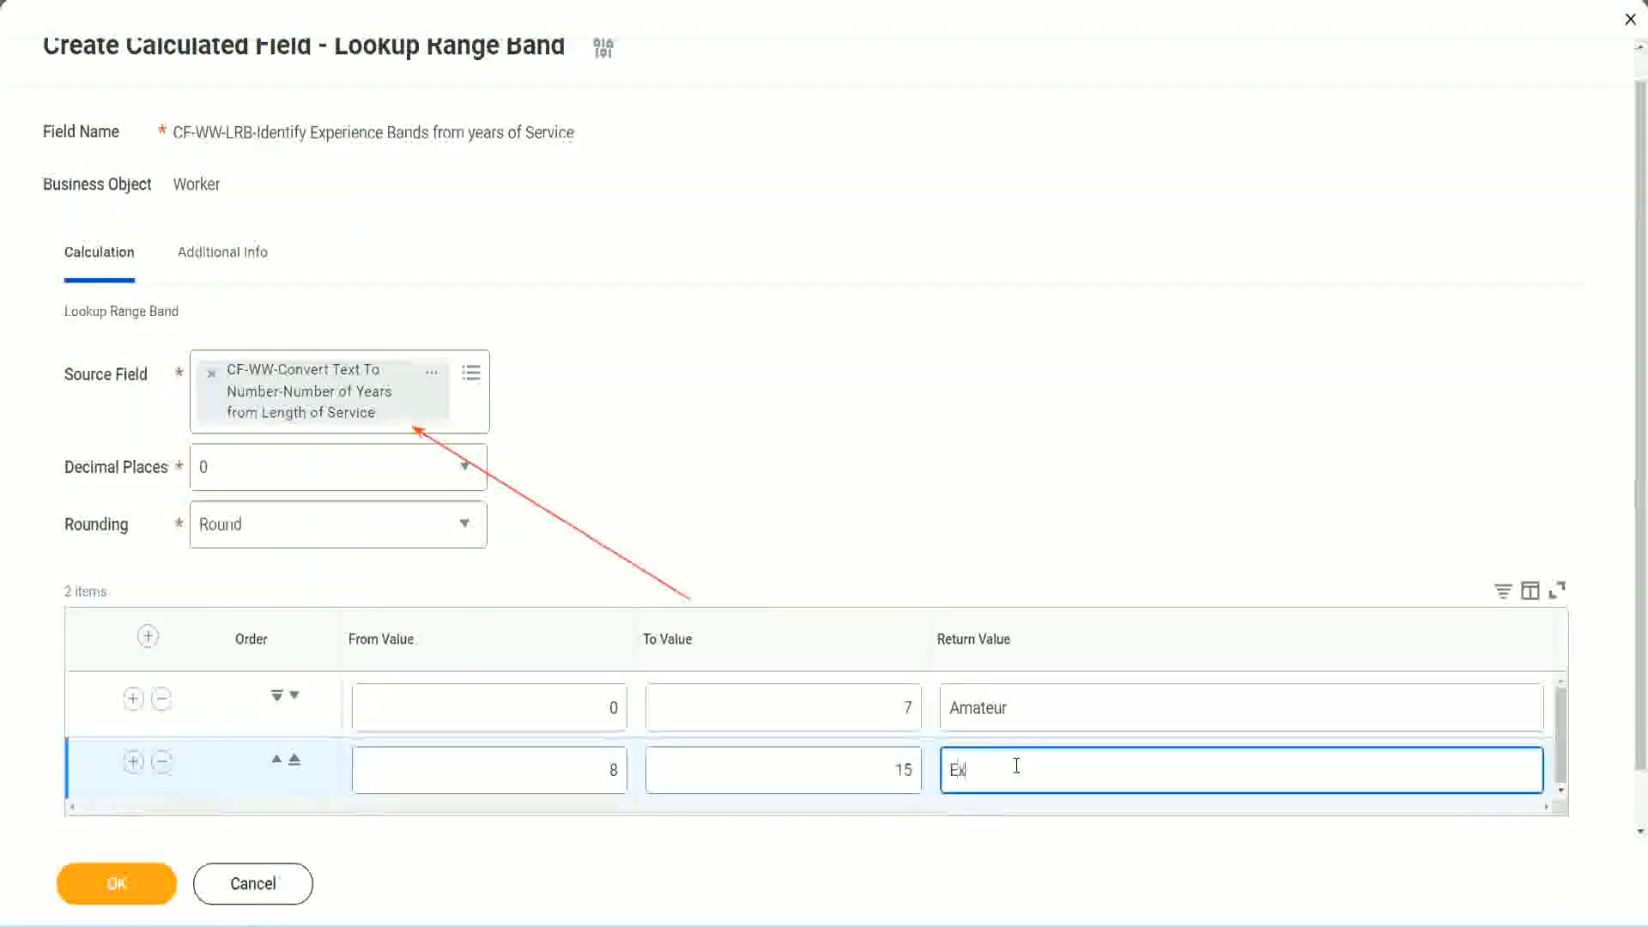
{"action": "type", "text": "perienced"}
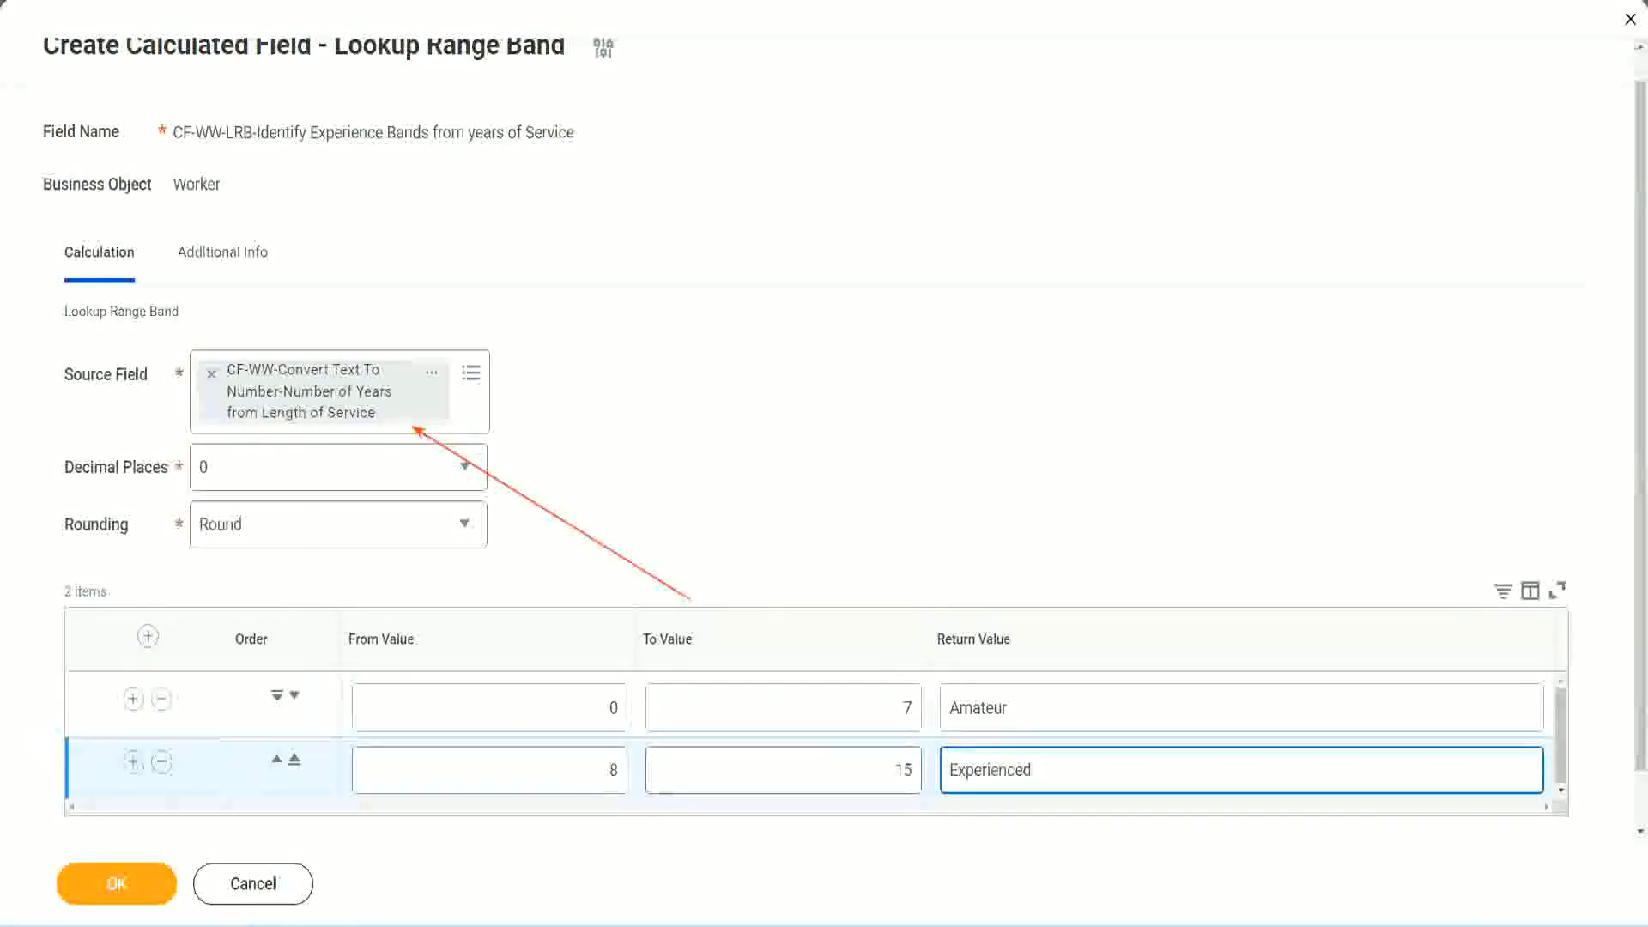
Add a third range band below Experienced, from 16 to 30, with the return value Senior
{"action": "left_click", "coordinate": [133, 761]}
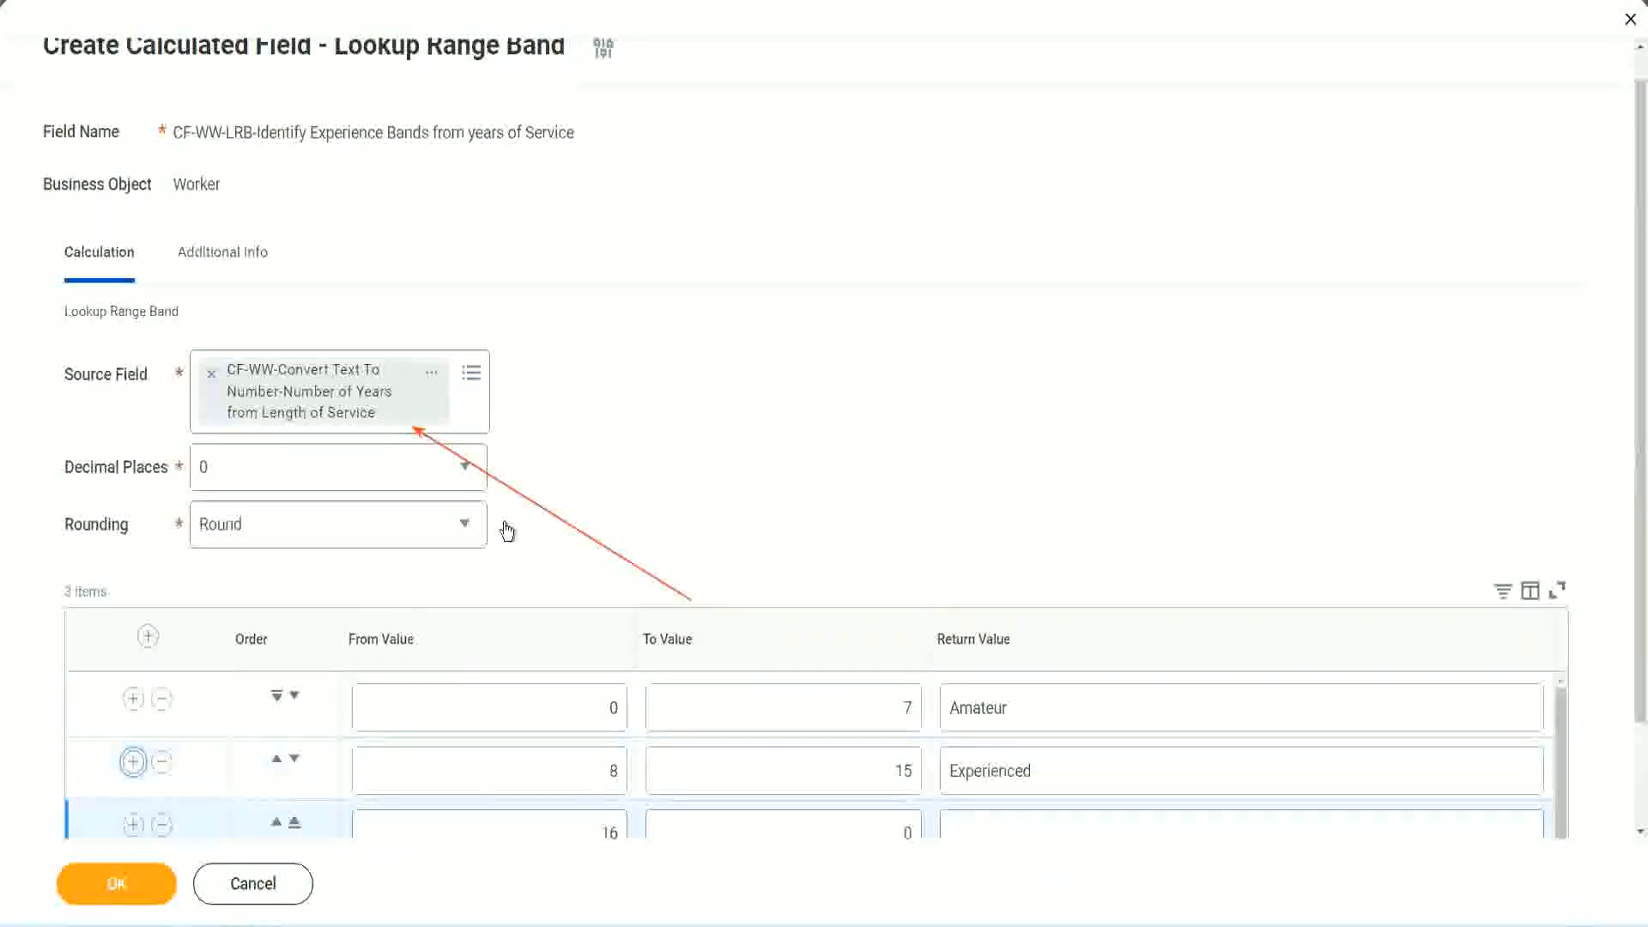
{"action": "scroll", "coordinate": [601, 524], "scroll_direction": "down", "scroll_amount": 2}
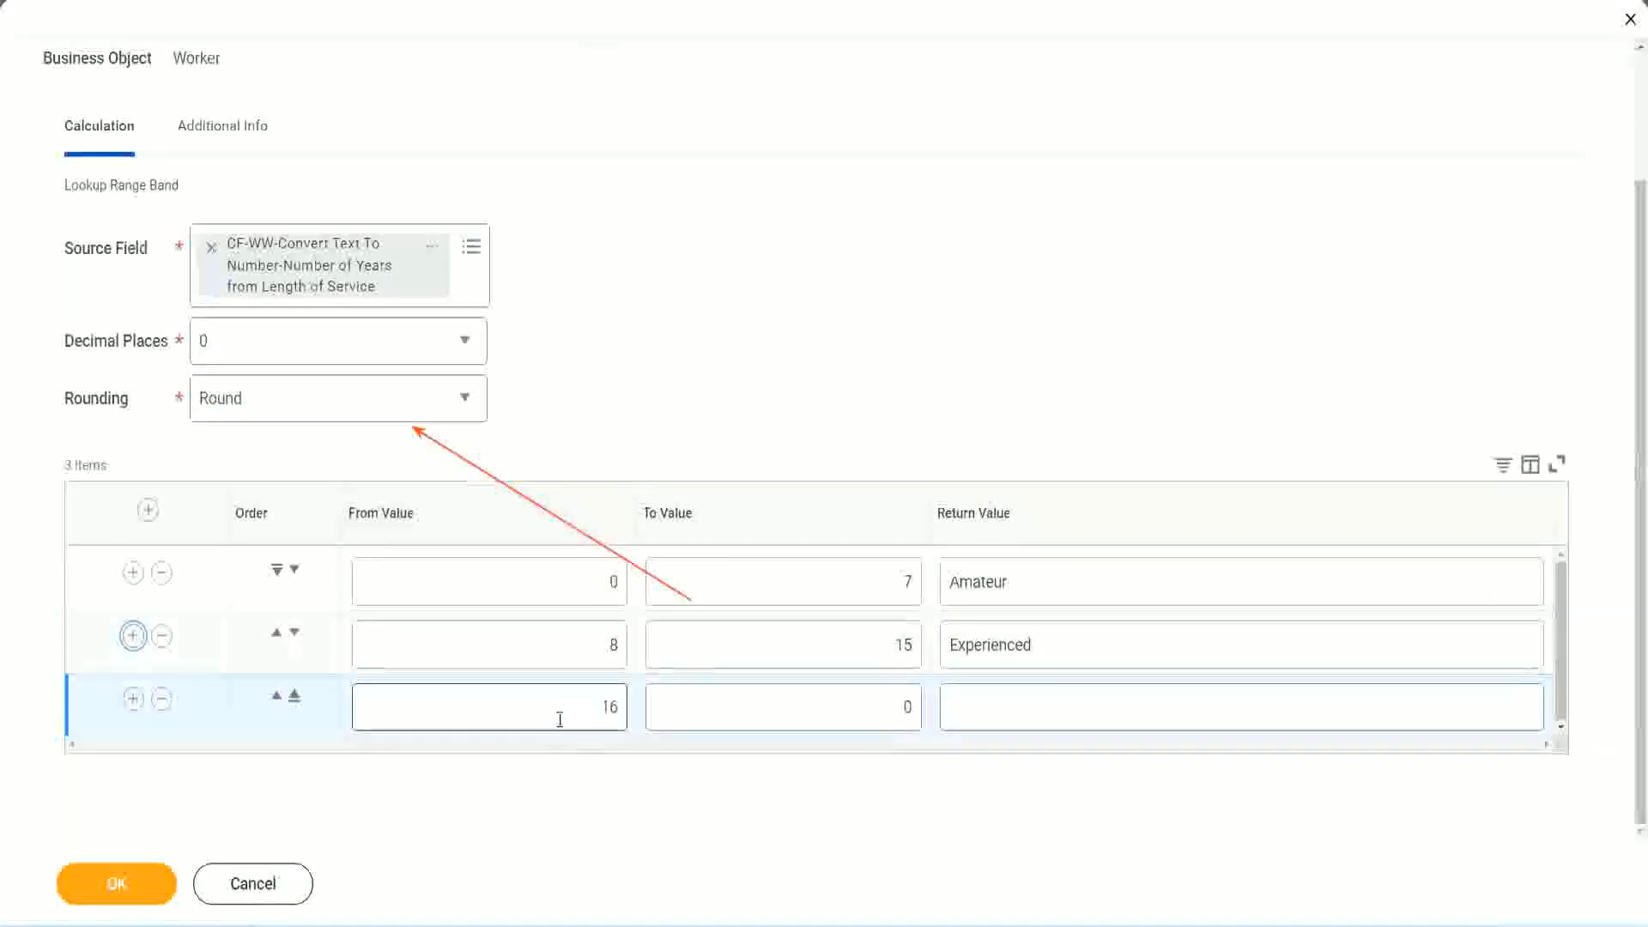
{"action": "left_click", "coordinate": [826, 707]}
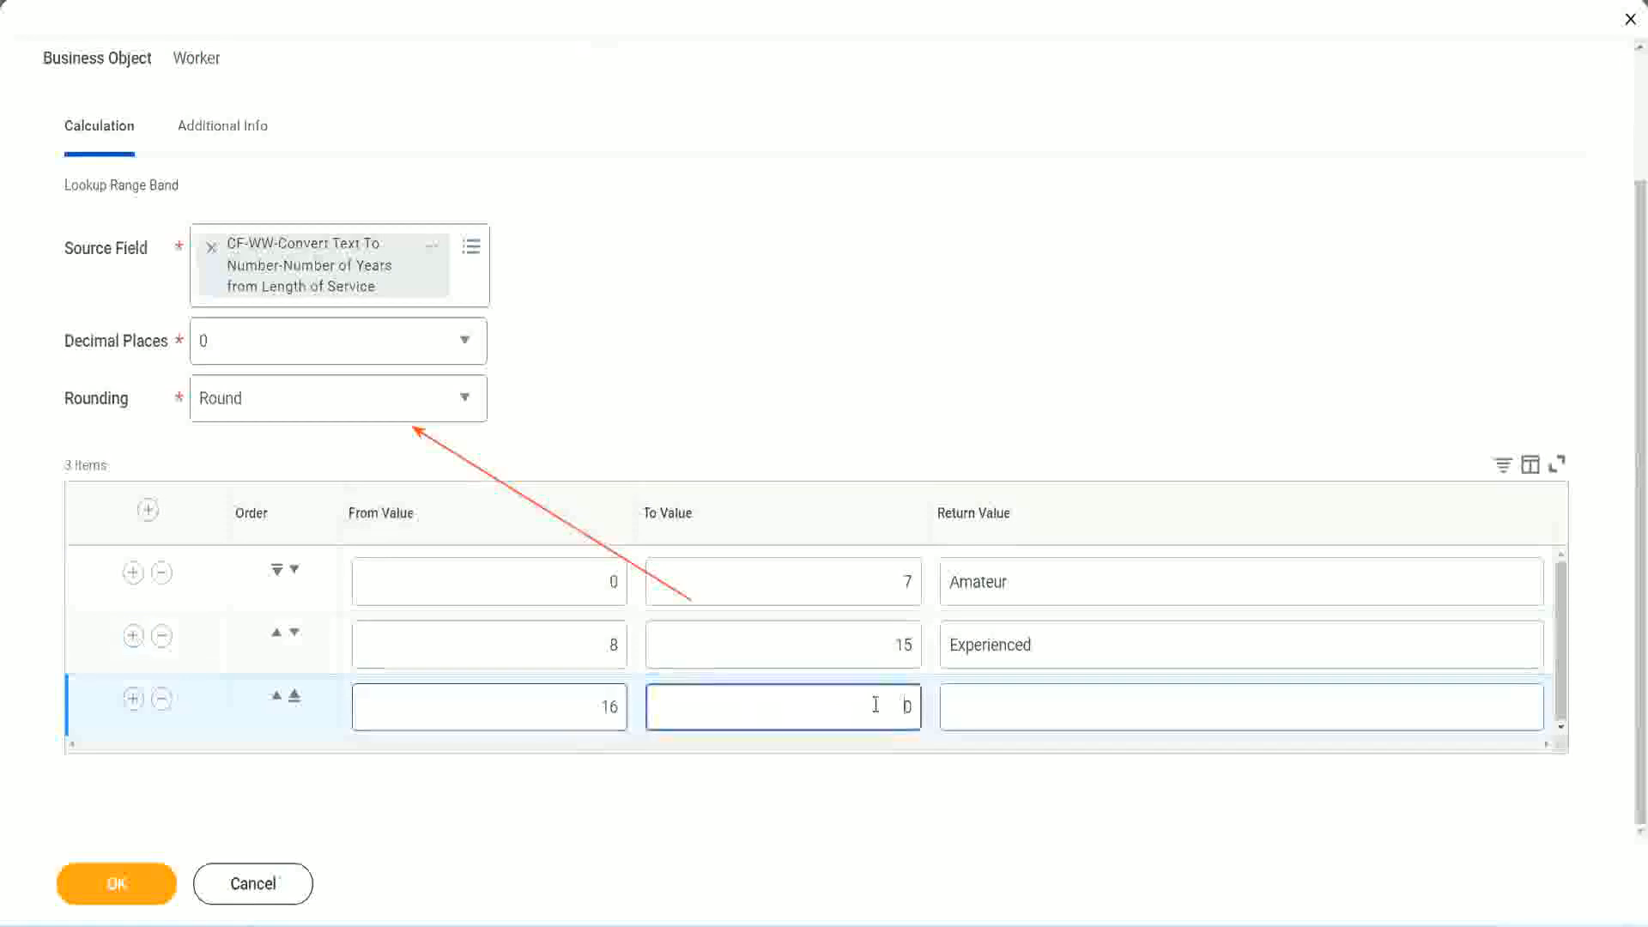
{"action": "type", "text": "30"}
{"action": "key", "text": "Tab"}
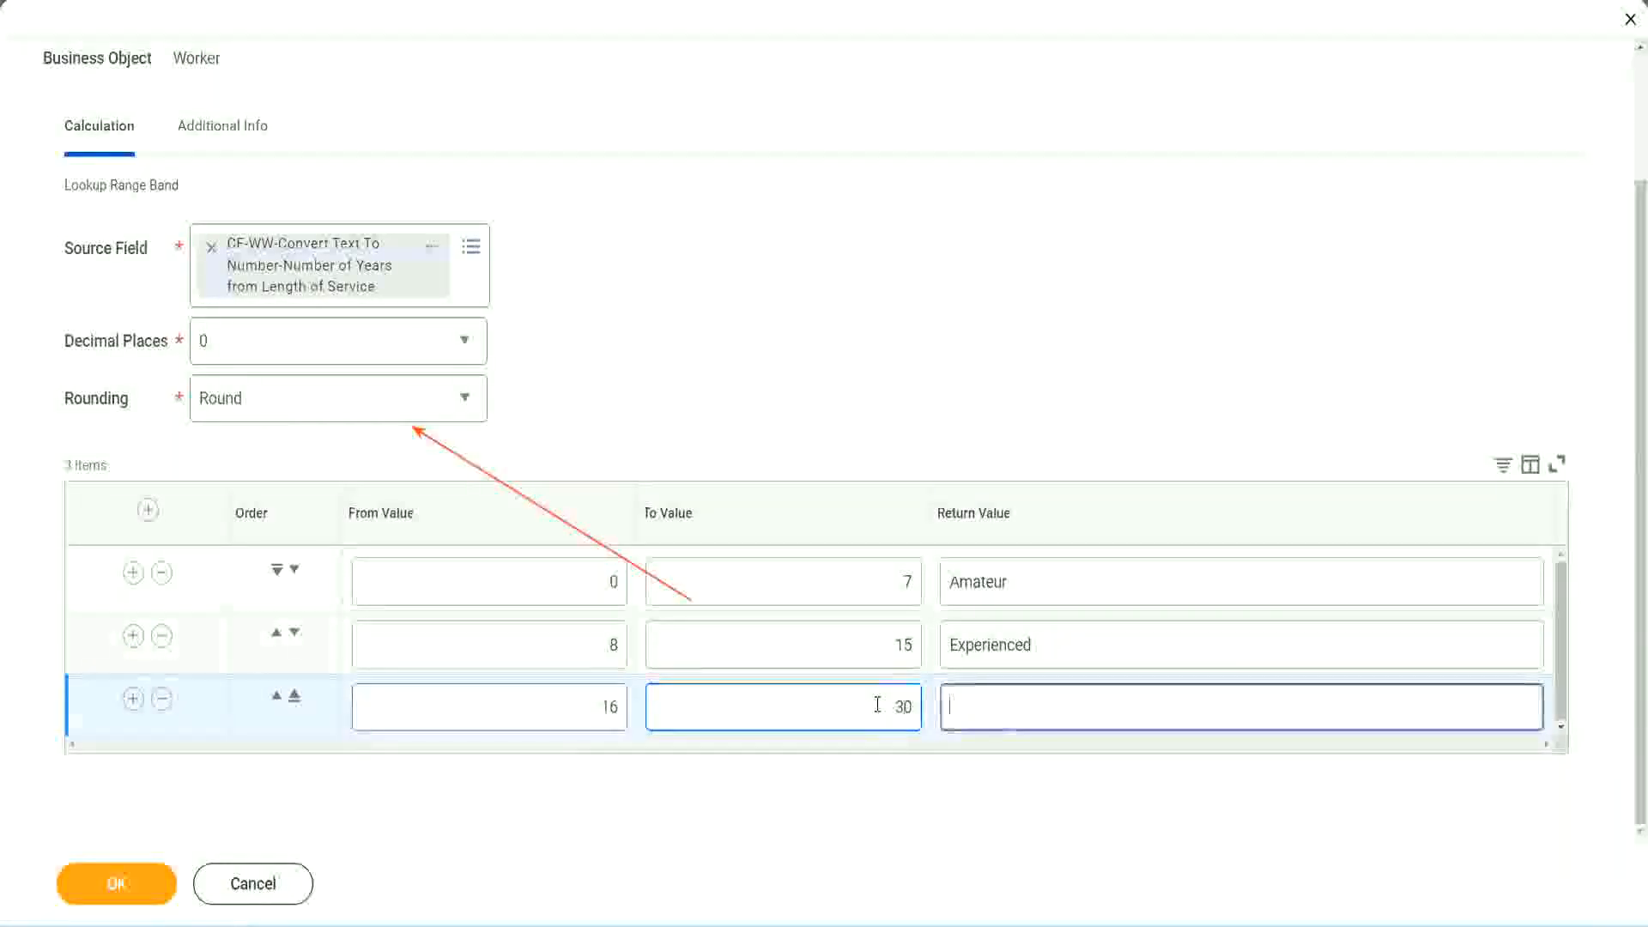
{"action": "type", "text": "L"}
{"action": "key", "text": "BackSpace"}
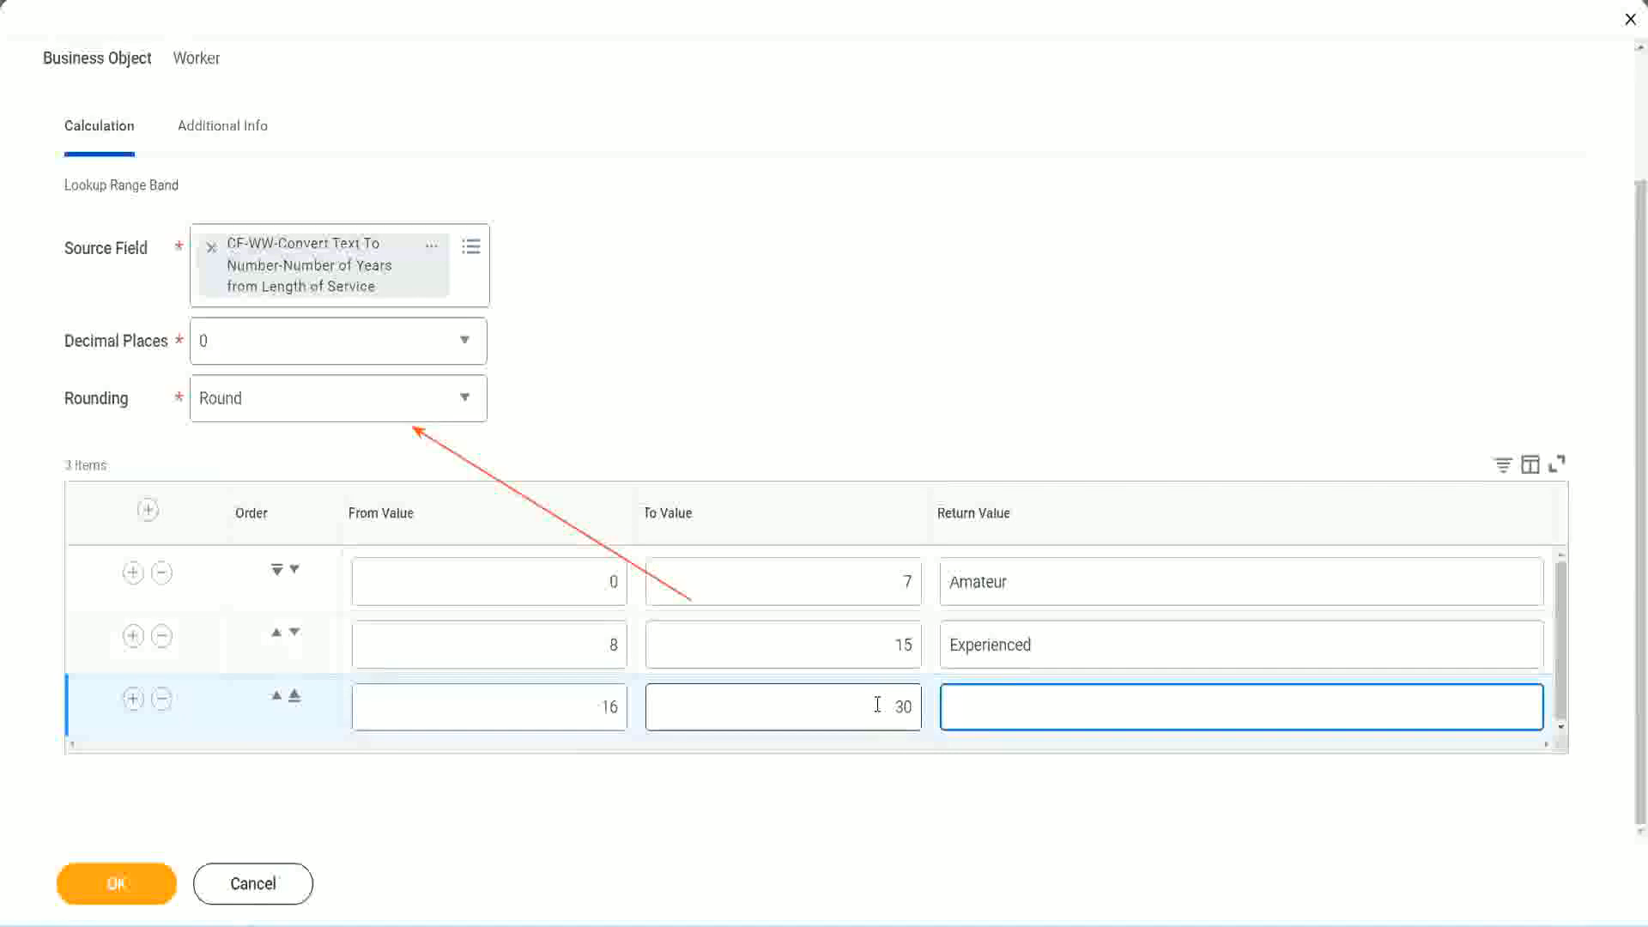
{"action": "type", "text": "Senior"}
Add a fourth range band below Senior, from 31 to 1000, with the return value Legend
{"action": "left_click", "coordinate": [133, 699]}
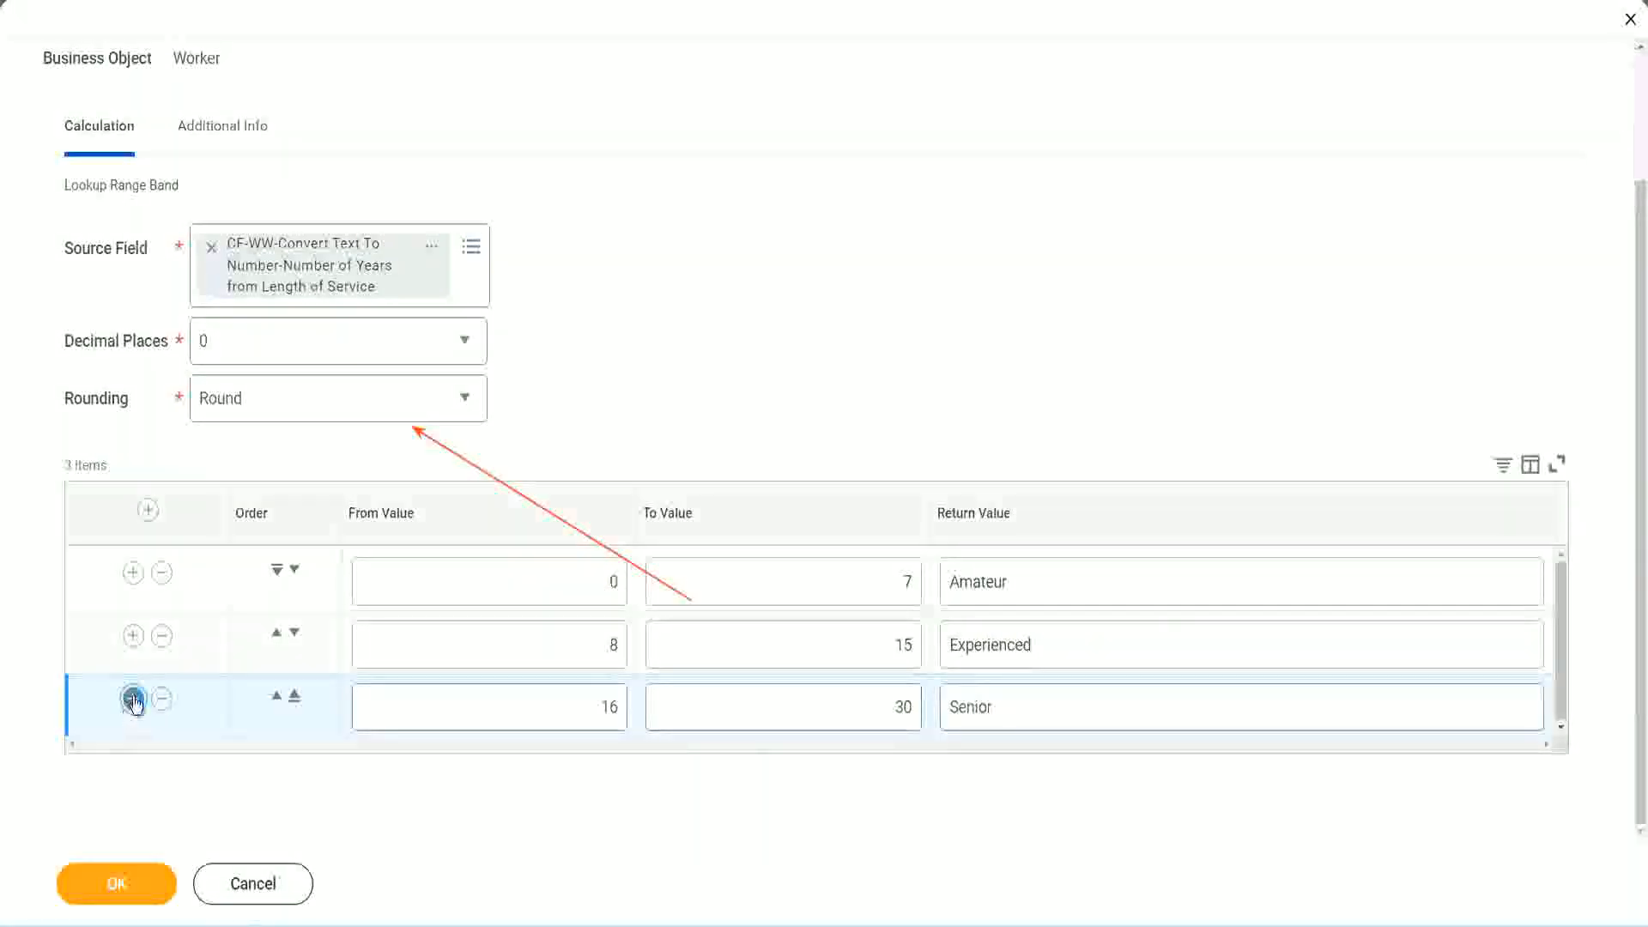
{"action": "left_click", "coordinate": [543, 699]}
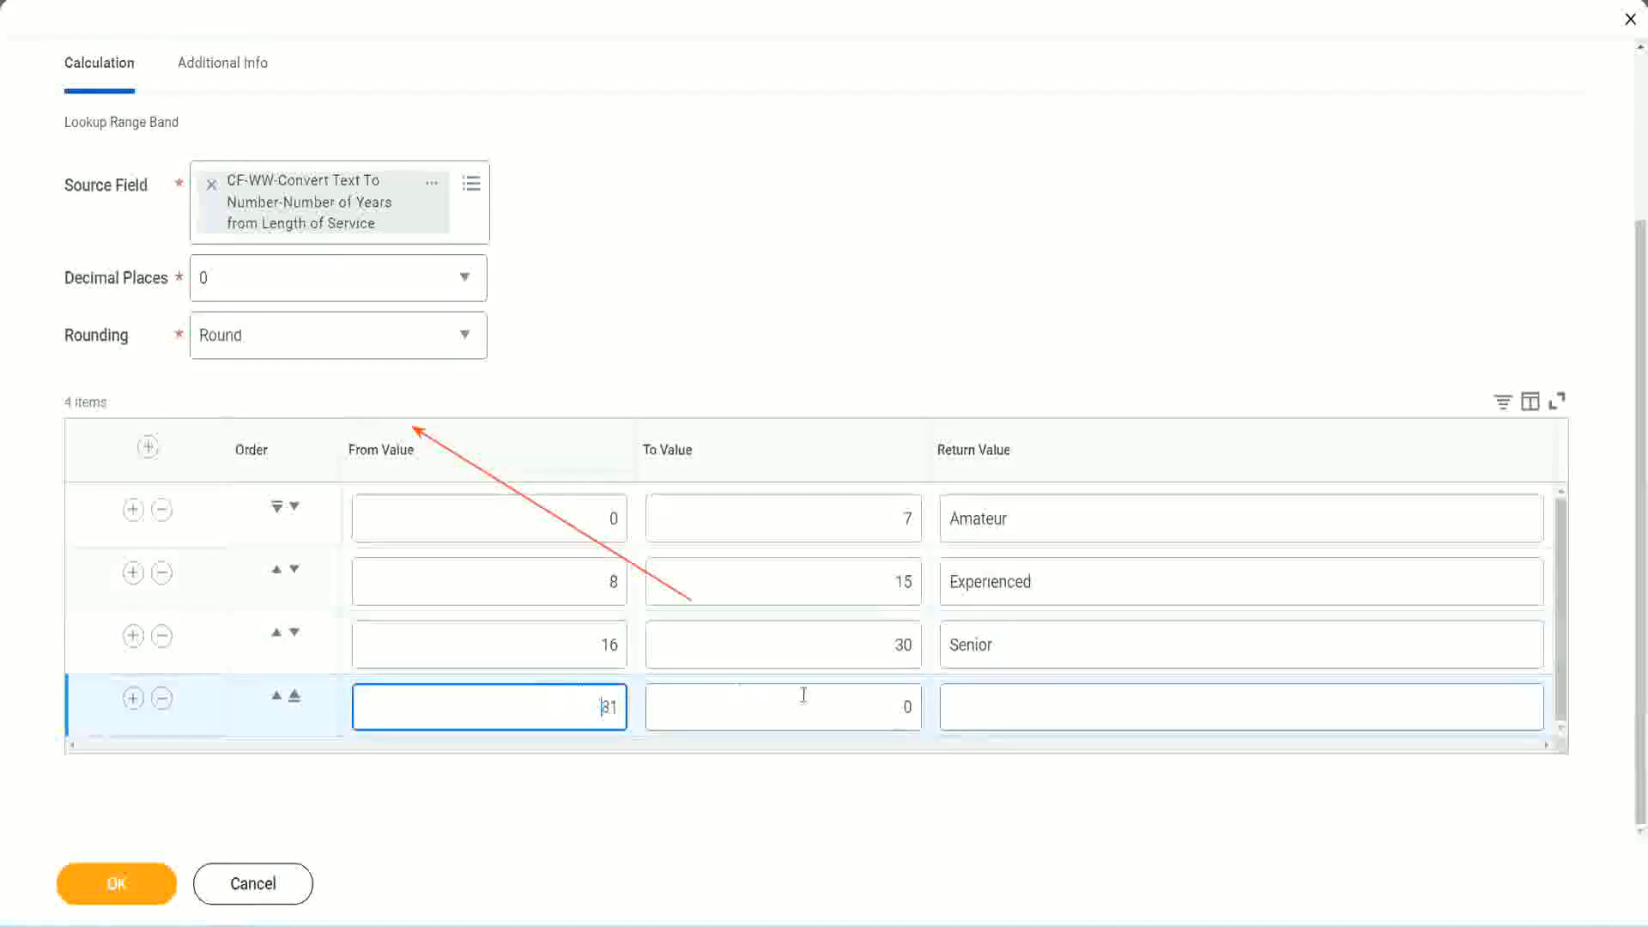
{"action": "left_click", "coordinate": [889, 707]}
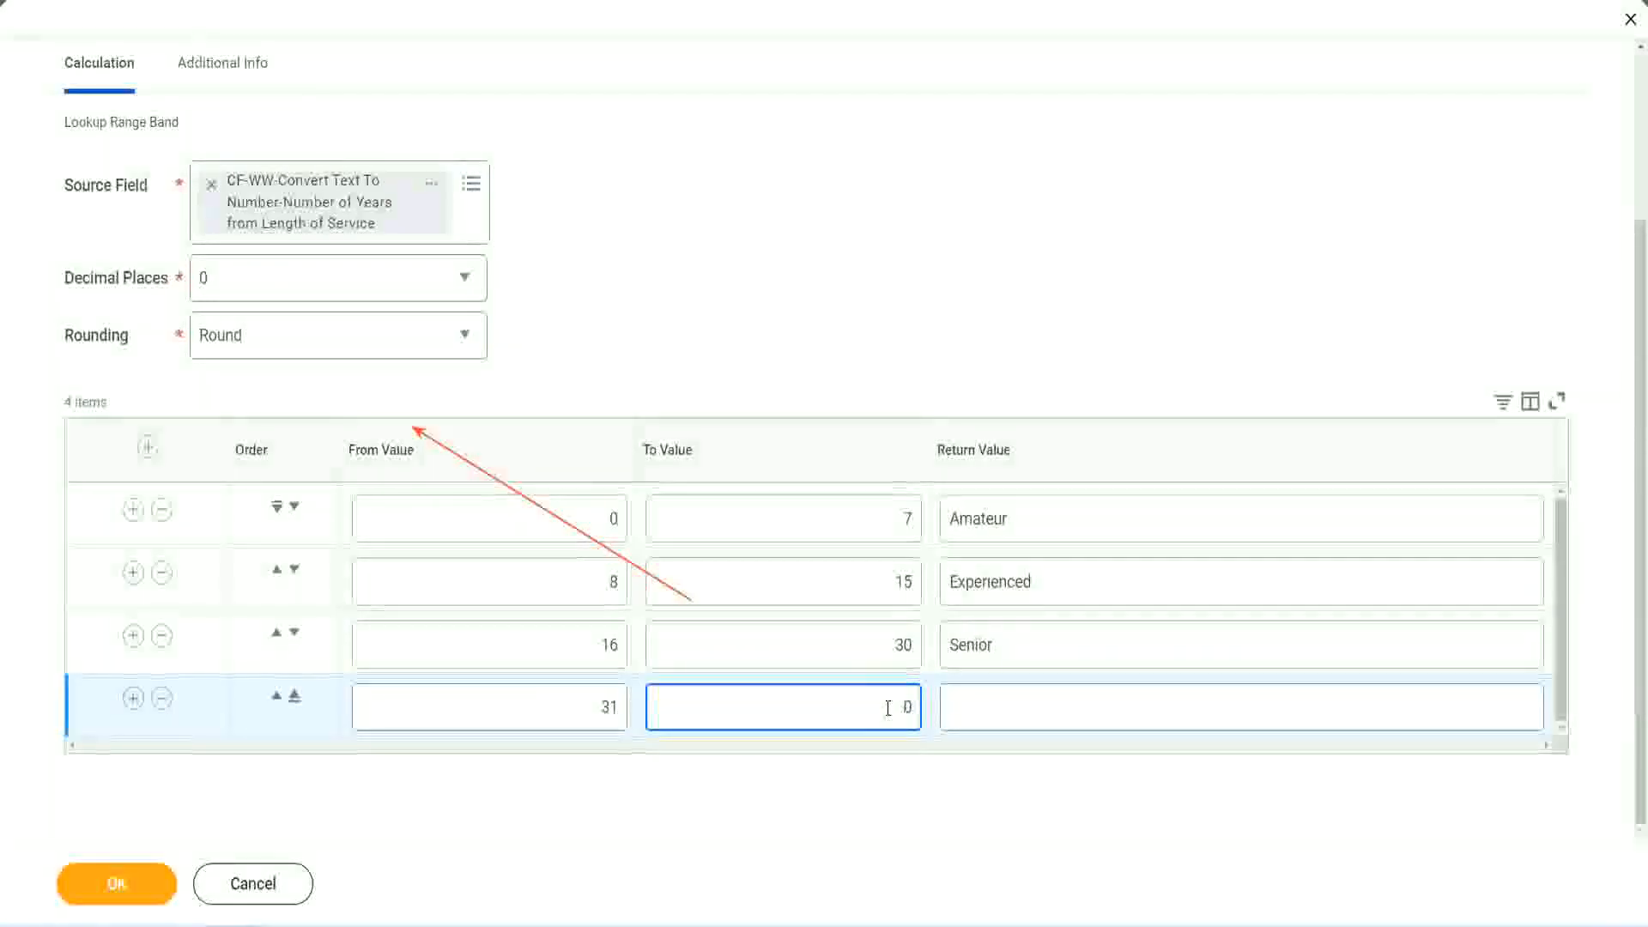
{"action": "type", "text": "1000"}
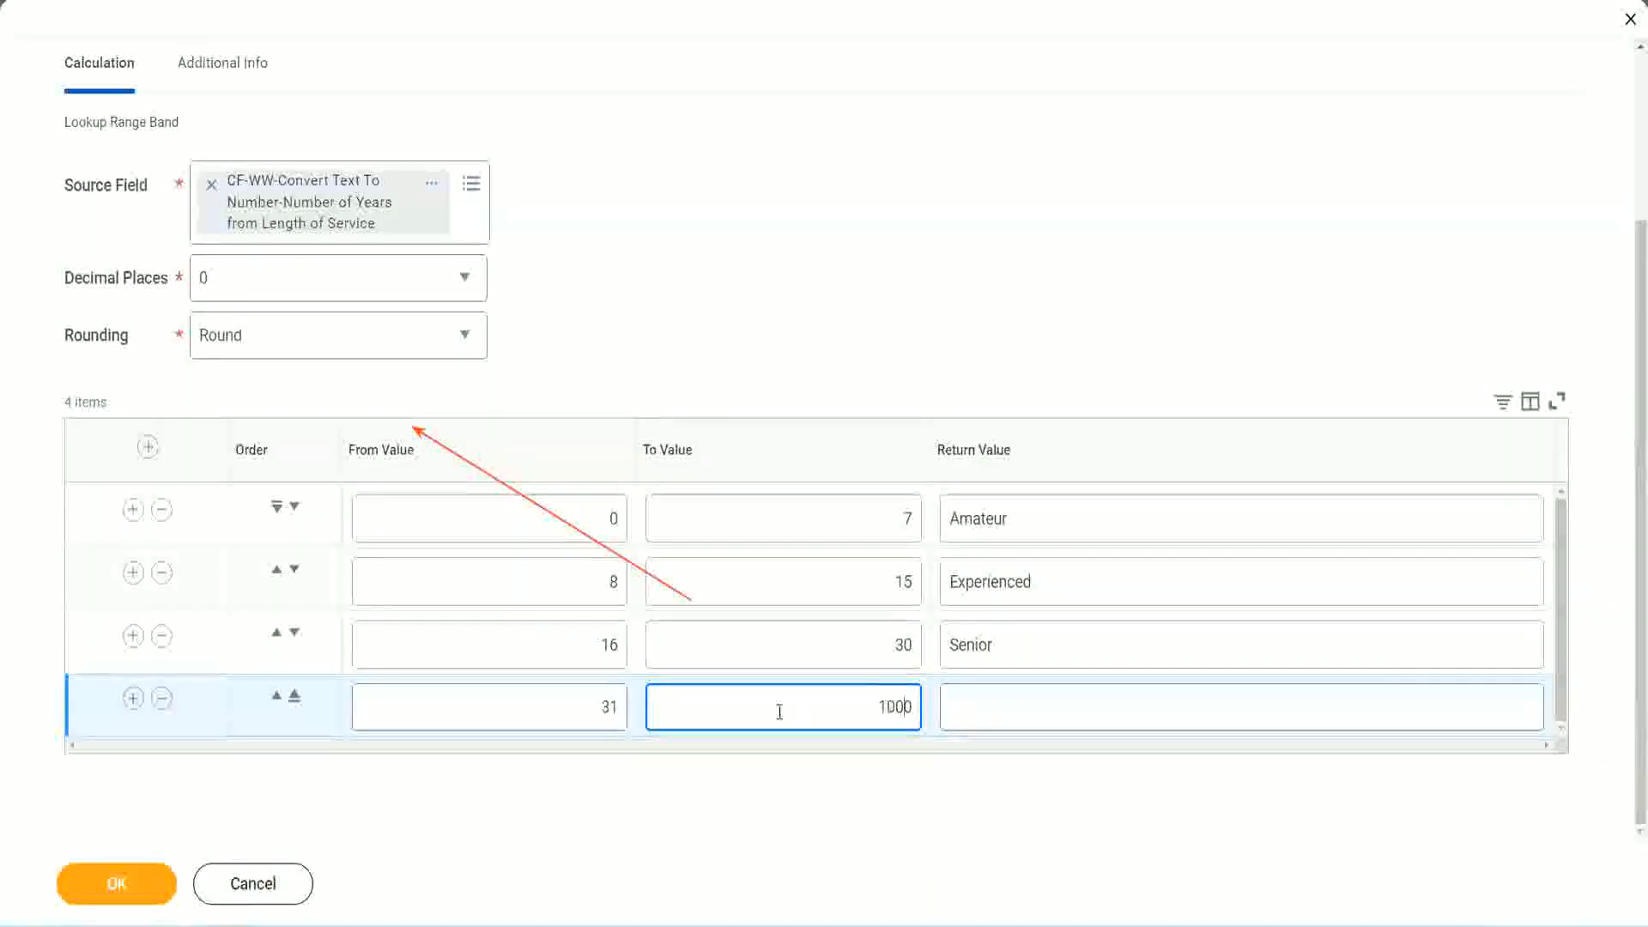
{"action": "left_click_drag", "start_coordinate": [857, 692], "coordinate": [953, 692]}
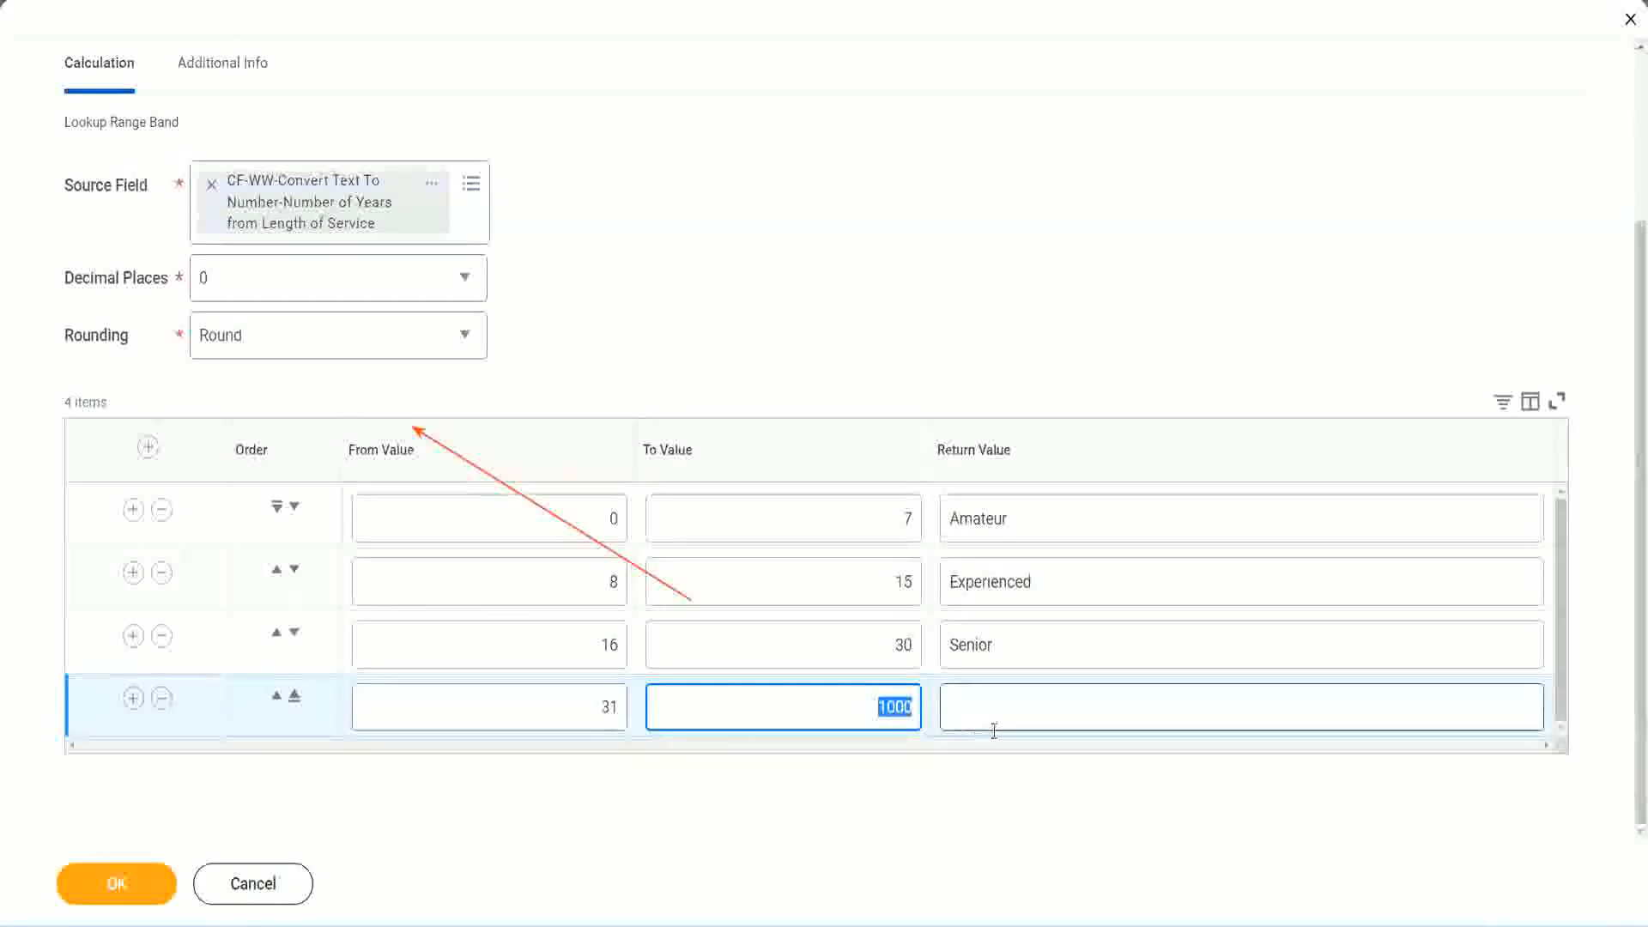
{"action": "left_click", "coordinate": [873, 704]}
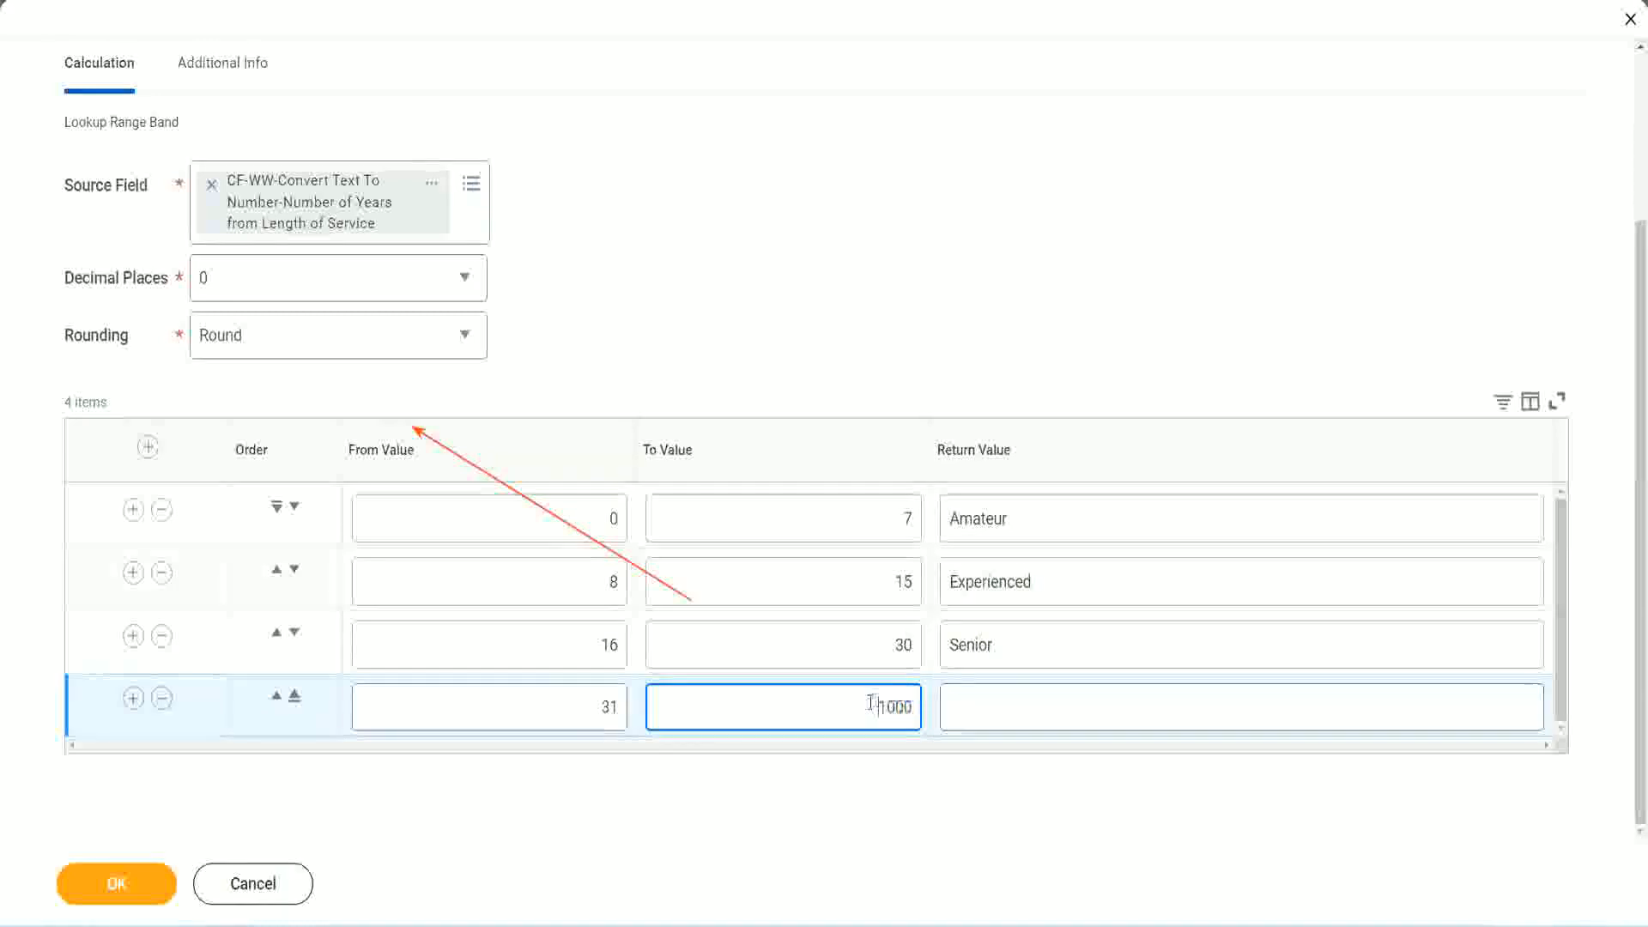
{"action": "left_click_drag", "start_coordinate": [865, 704], "coordinate": [922, 704]}
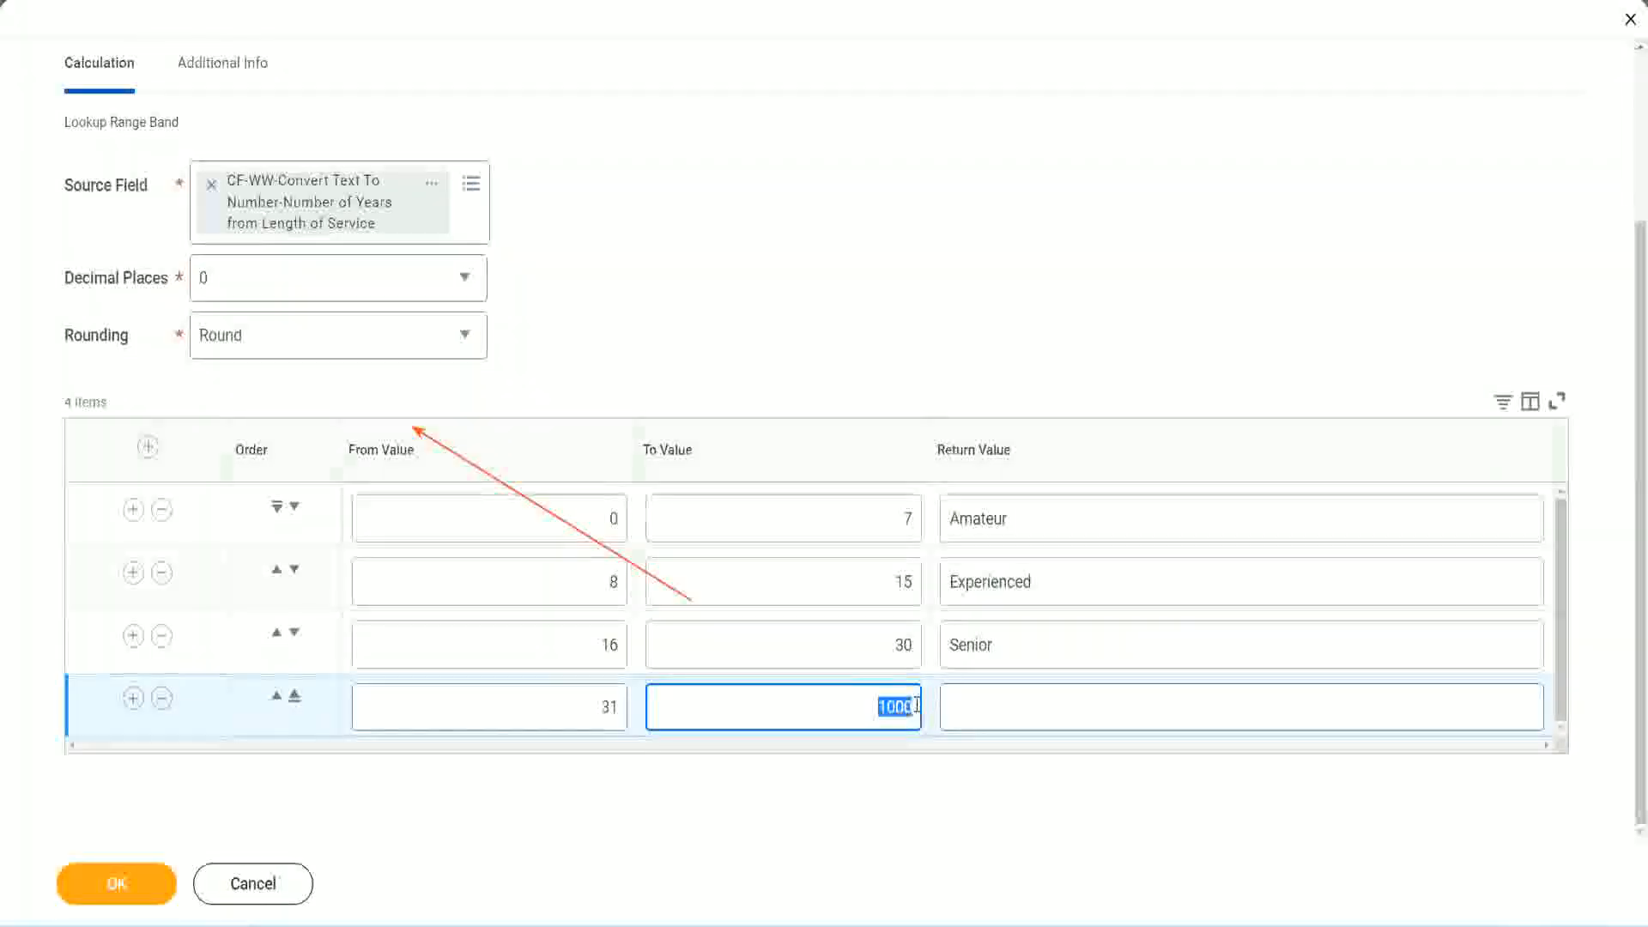
{"action": "left_click", "coordinate": [1029, 708]}
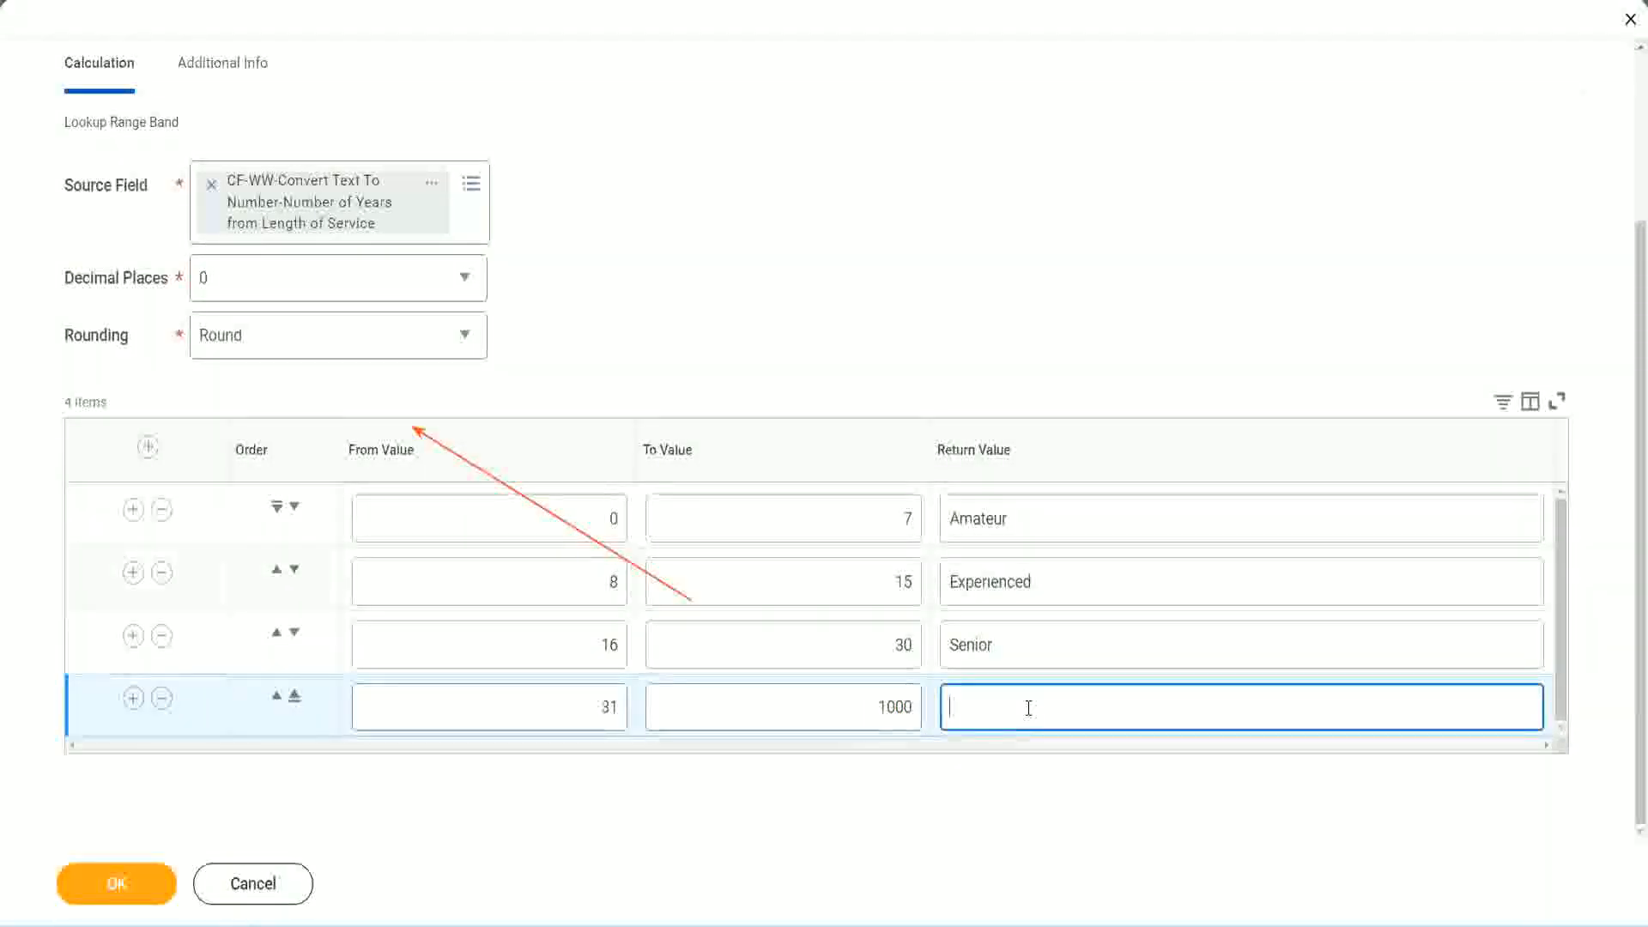
{"action": "type", "text": "Legend"}
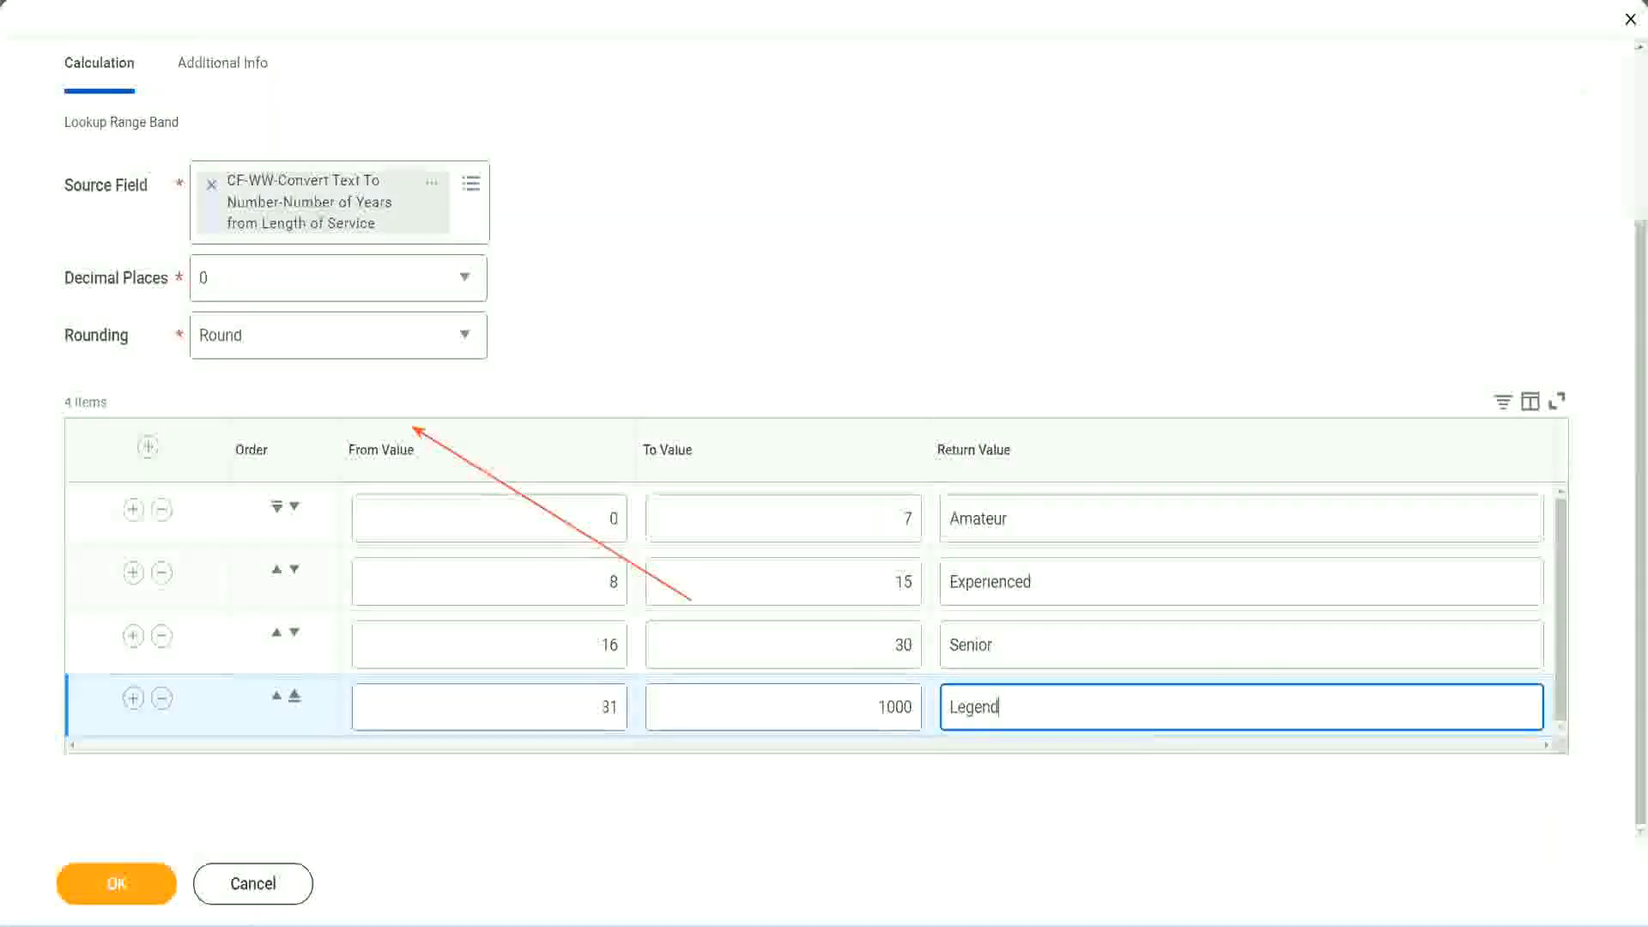
{"action": "left_click", "coordinate": [769, 284]}
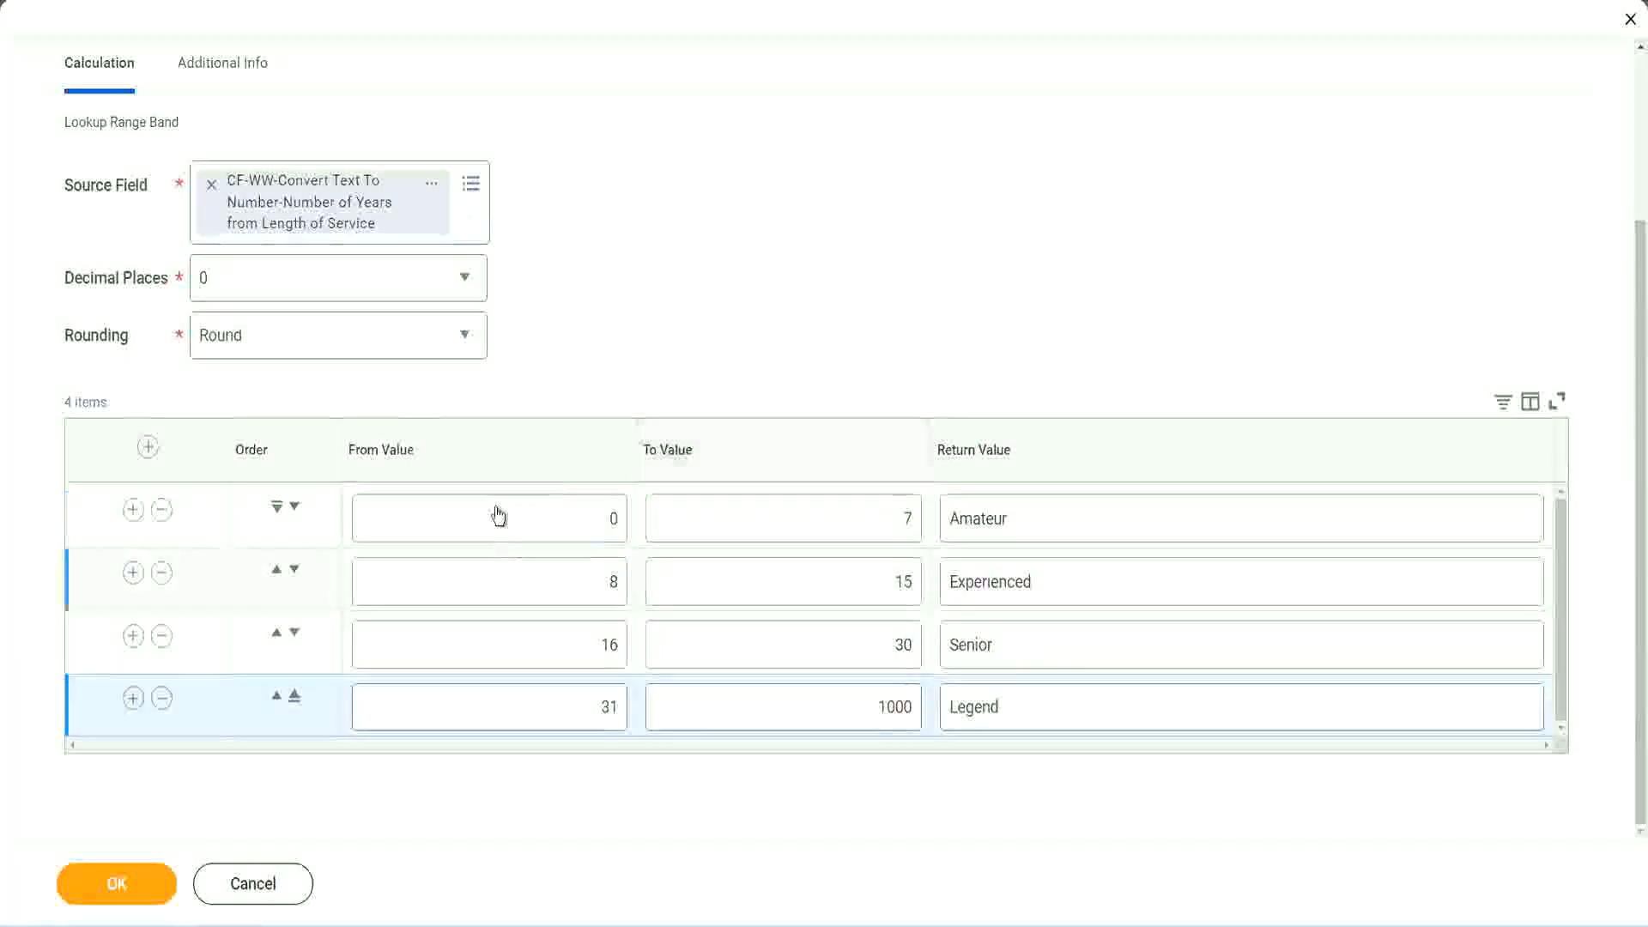
{"action": "double_click", "coordinate": [1070, 515]}
{"action": "double_click", "coordinate": [1062, 583]}
{"action": "double_click", "coordinate": [1038, 646]}
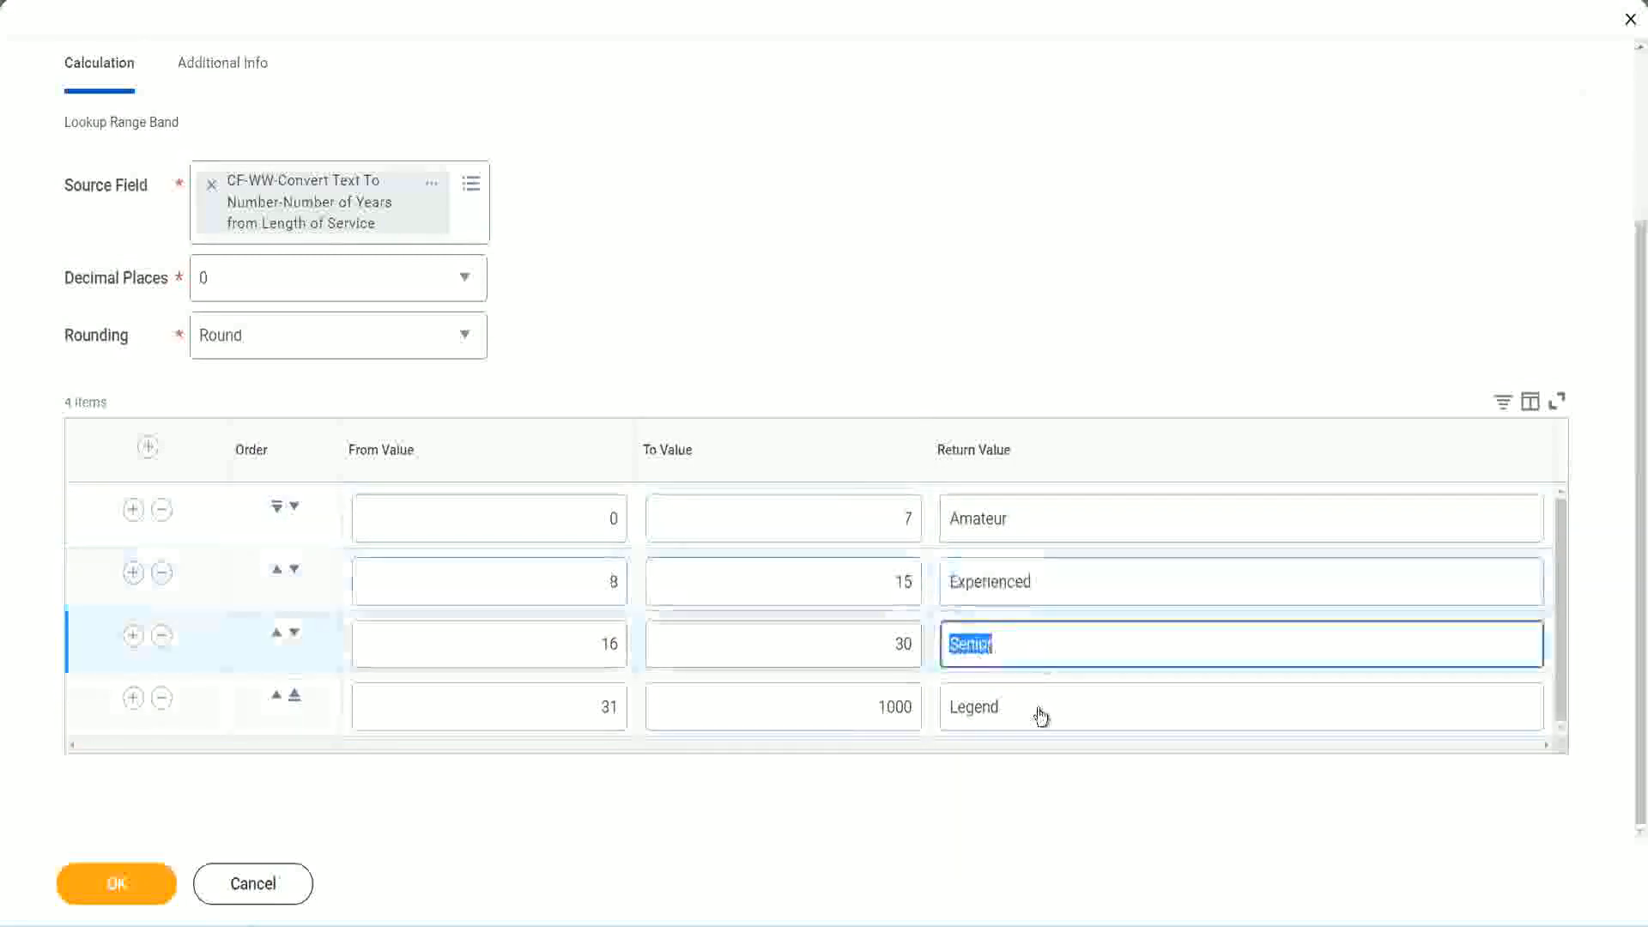
{"action": "double_click", "coordinate": [1038, 707]}
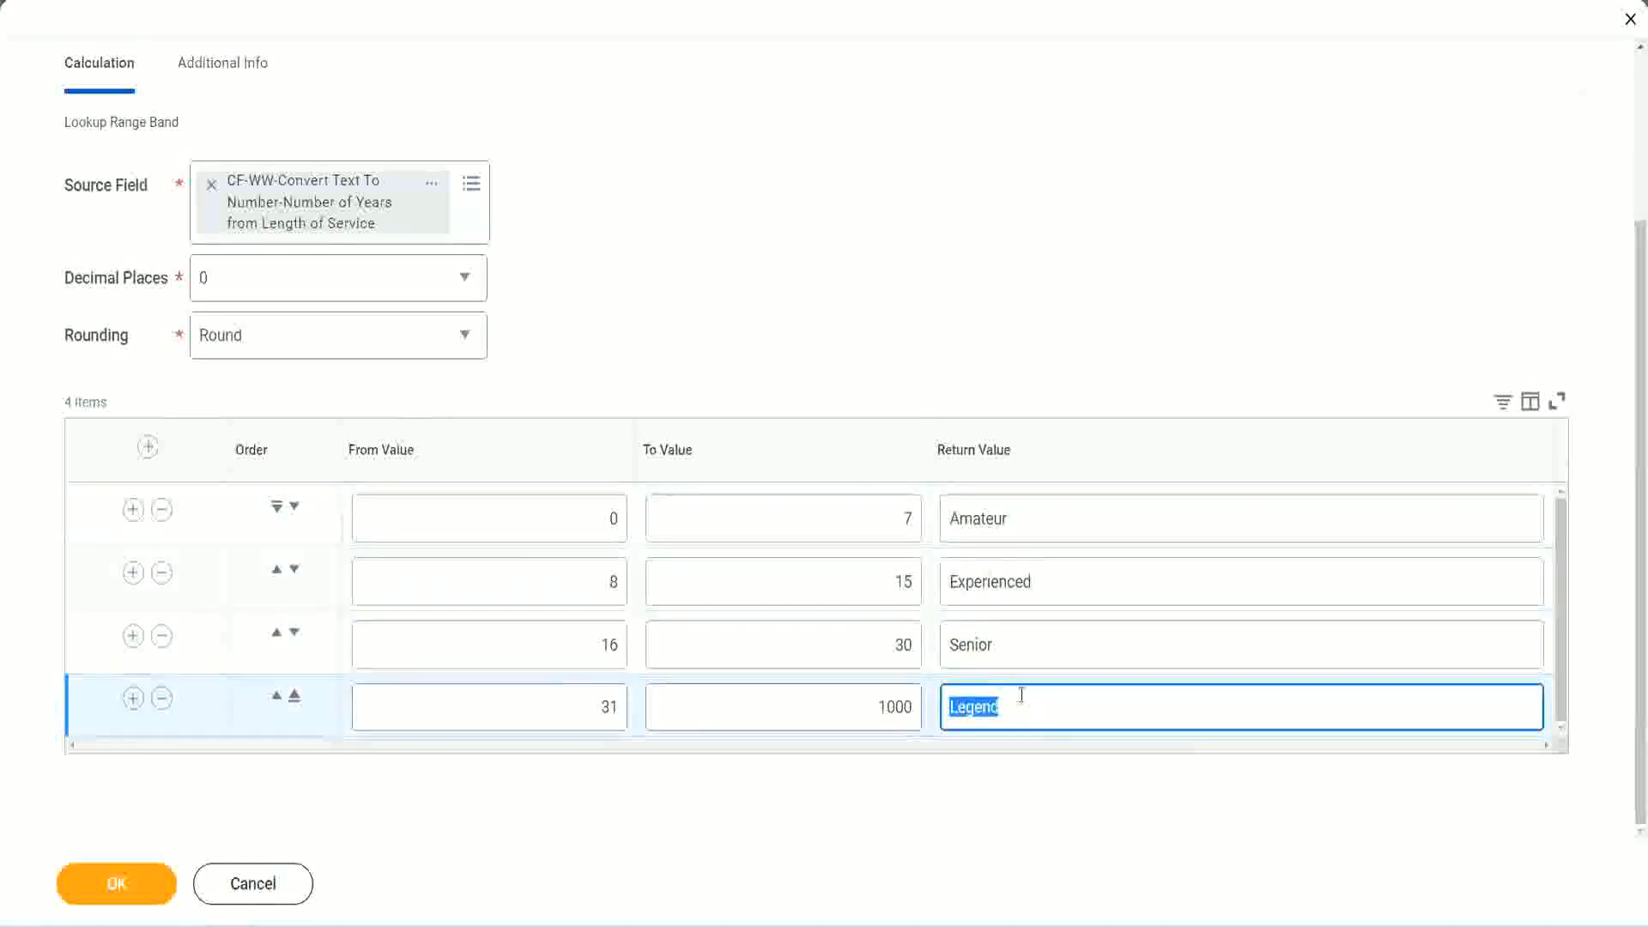
Review the from, to and return values of the four experience range bands
{"action": "double_click", "coordinate": [525, 526]}
{"action": "double_click", "coordinate": [844, 508]}
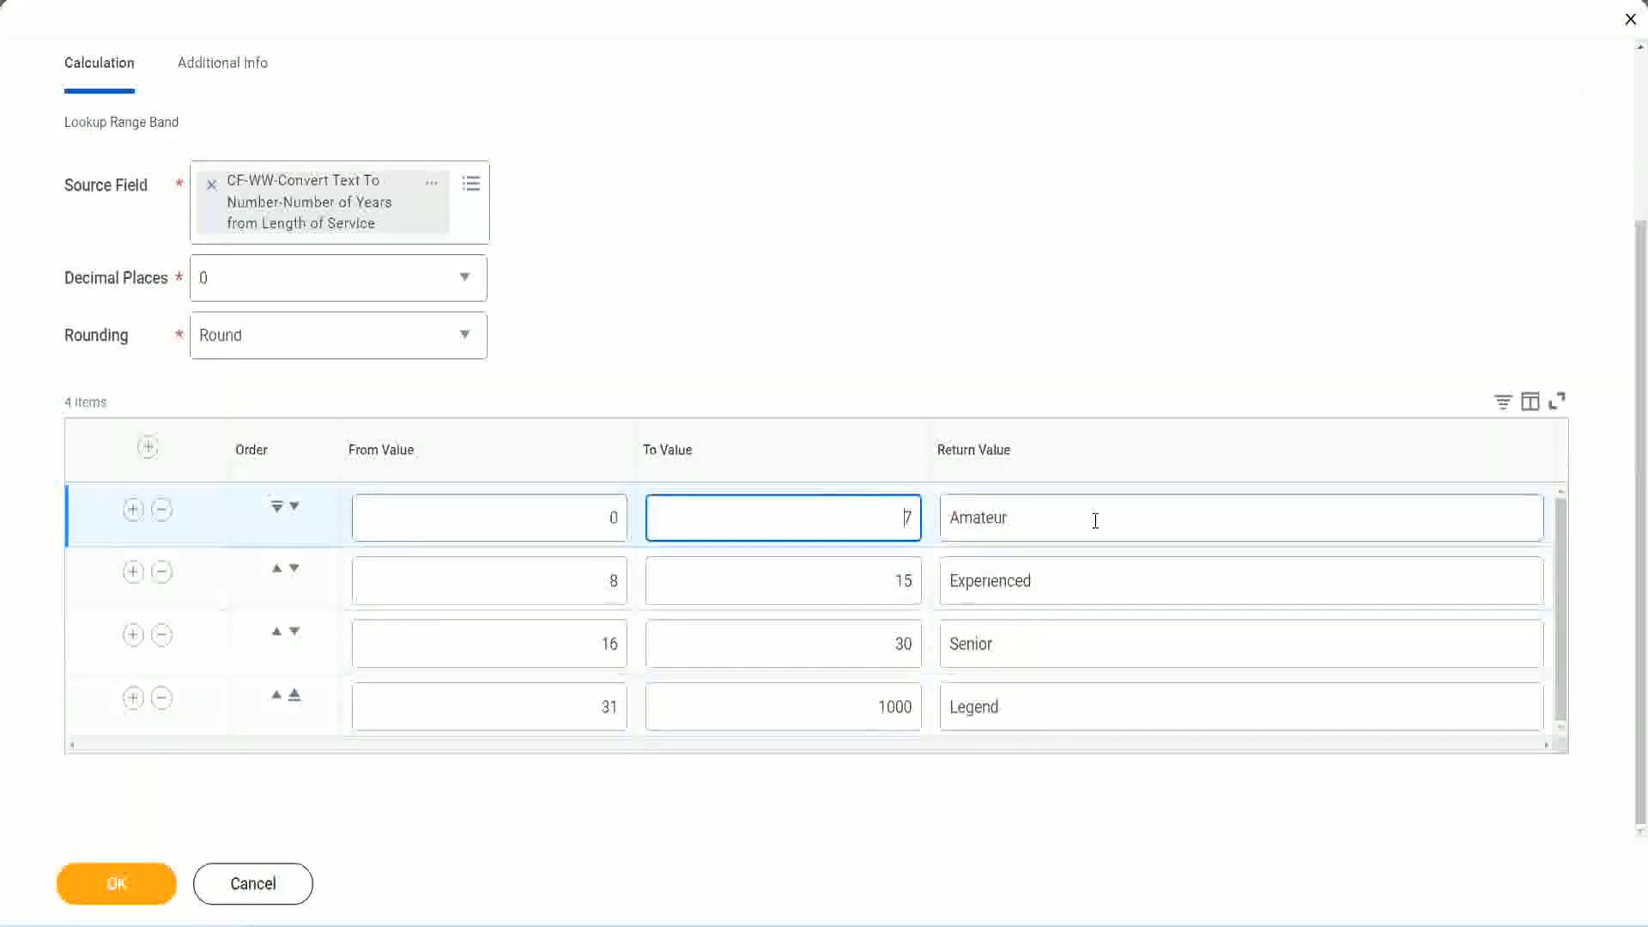
{"action": "double_click", "coordinate": [1090, 519]}
{"action": "double_click", "coordinate": [1067, 581]}
{"action": "double_click", "coordinate": [1048, 654]}
{"action": "double_click", "coordinate": [1036, 706]}
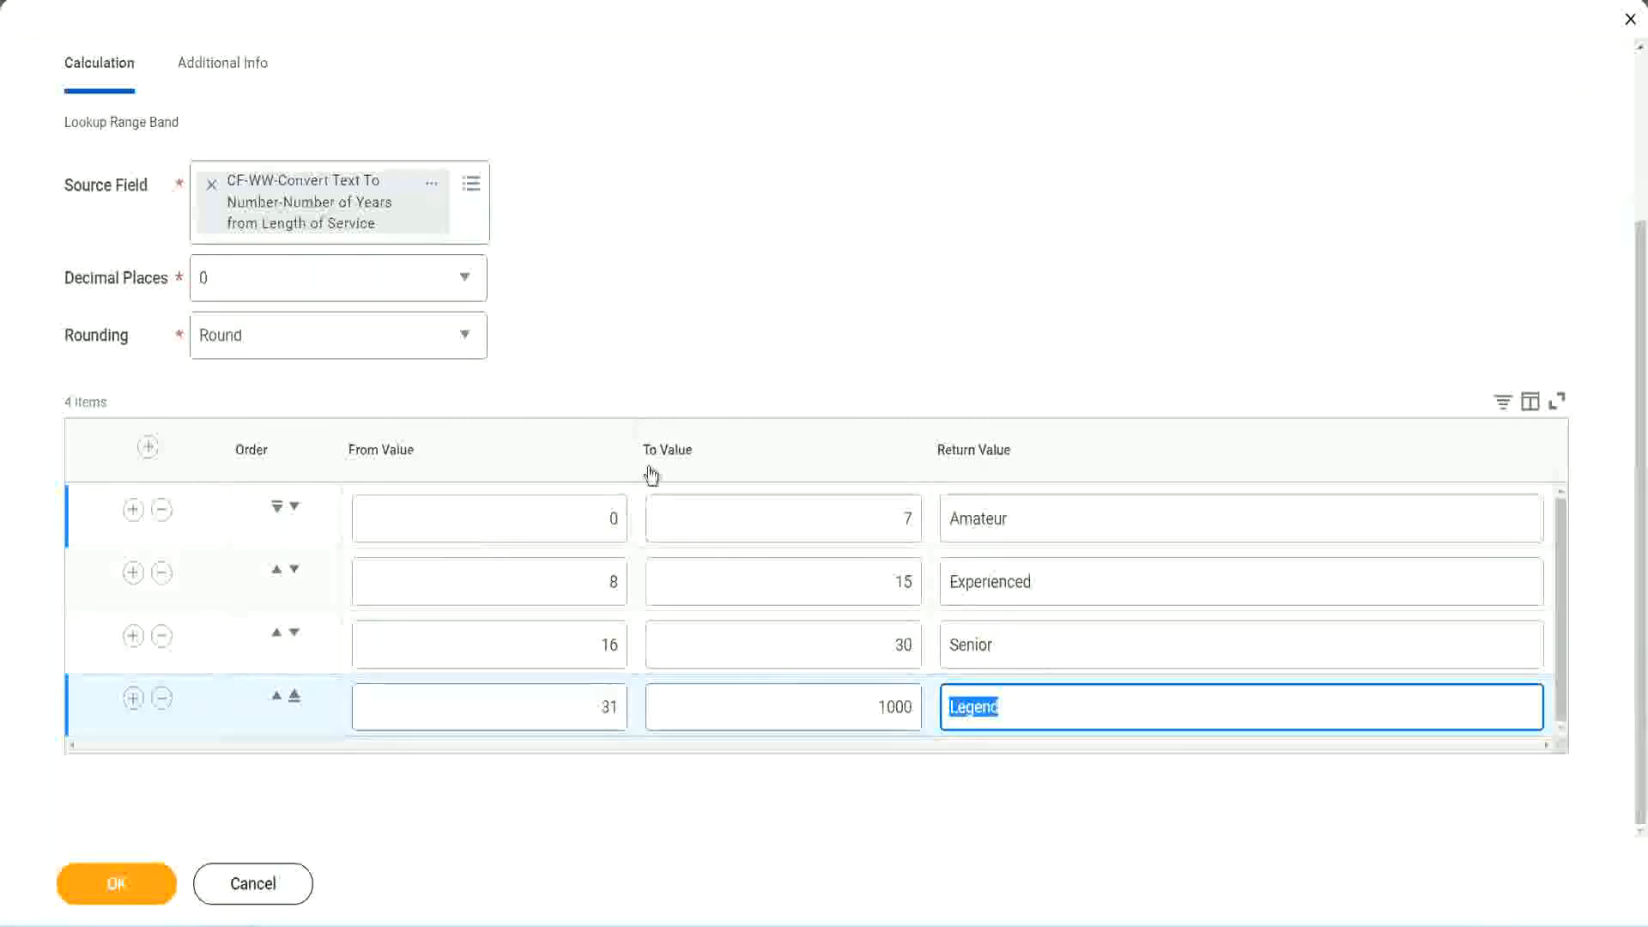
{"action": "left_click", "coordinate": [764, 362]}
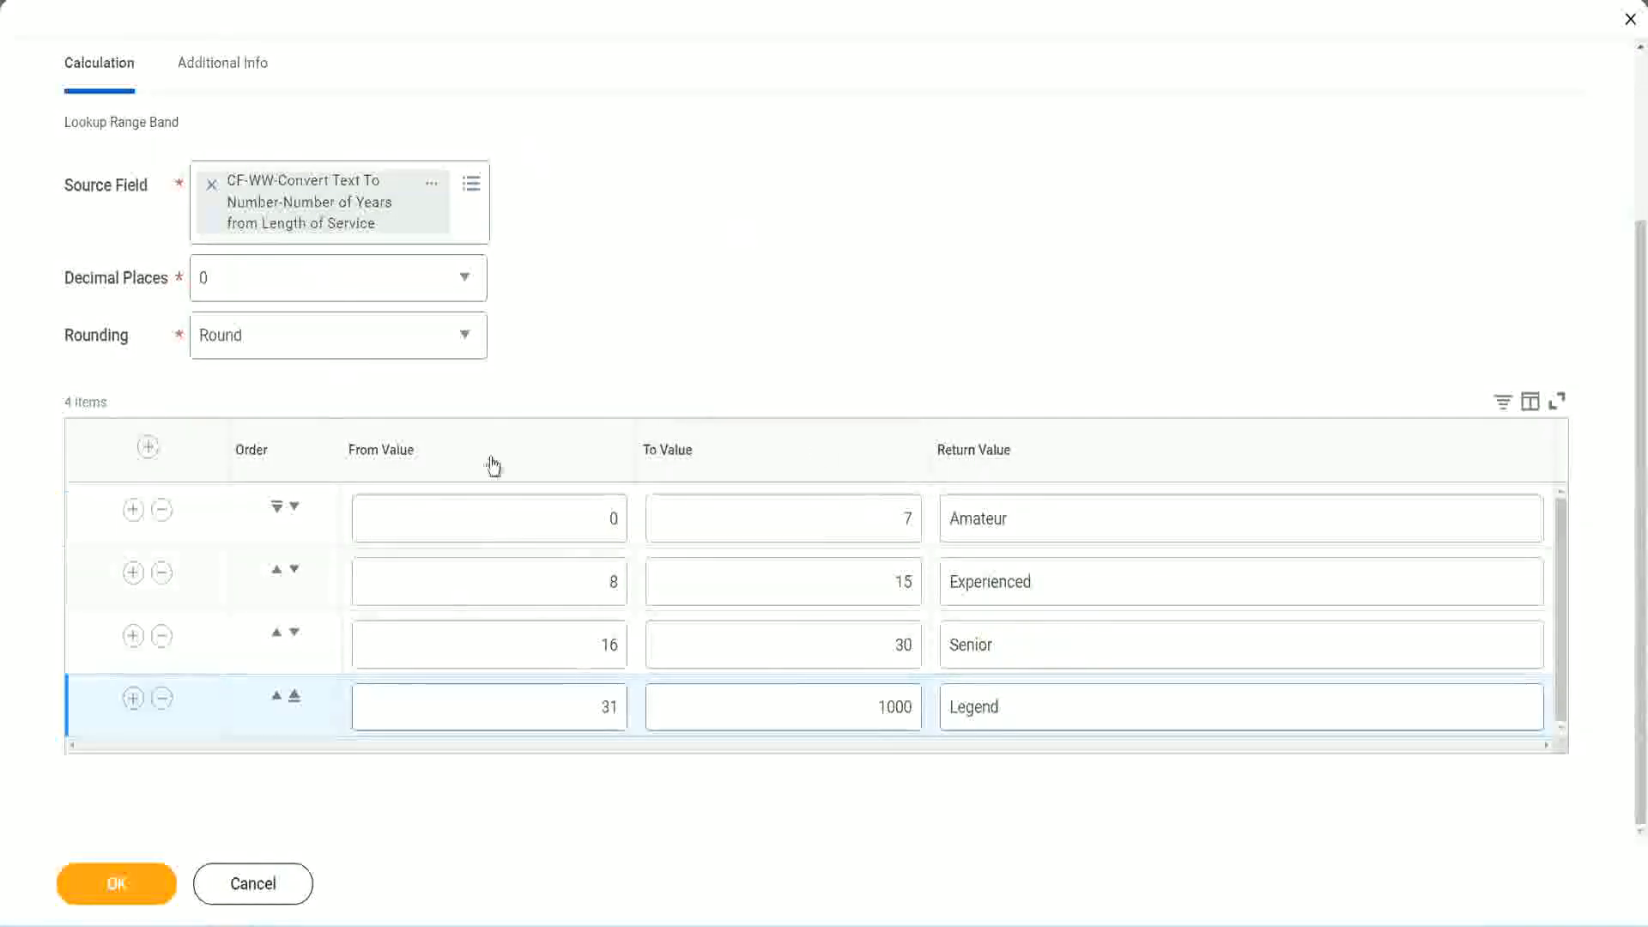
Save the Lookup Range Band calculated field and bring up the options of its link on the confirmation page
{"action": "left_click", "coordinate": [114, 881]}
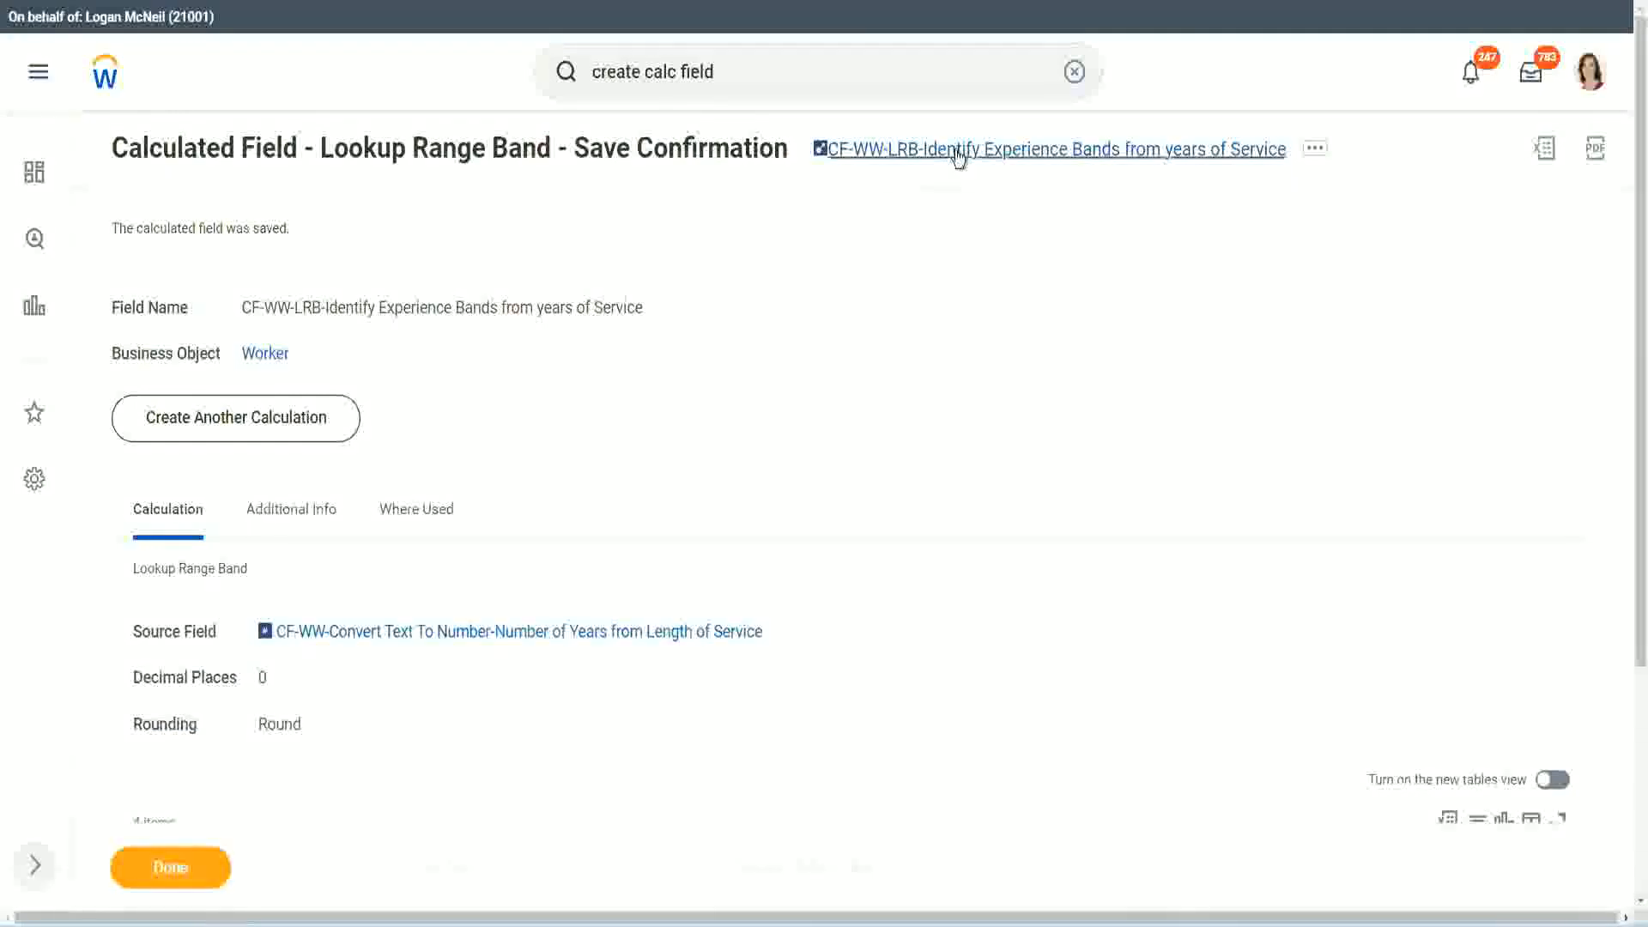
{"action": "right_click", "coordinate": [953, 164]}
{"action": "left_click", "coordinate": [979, 249]}
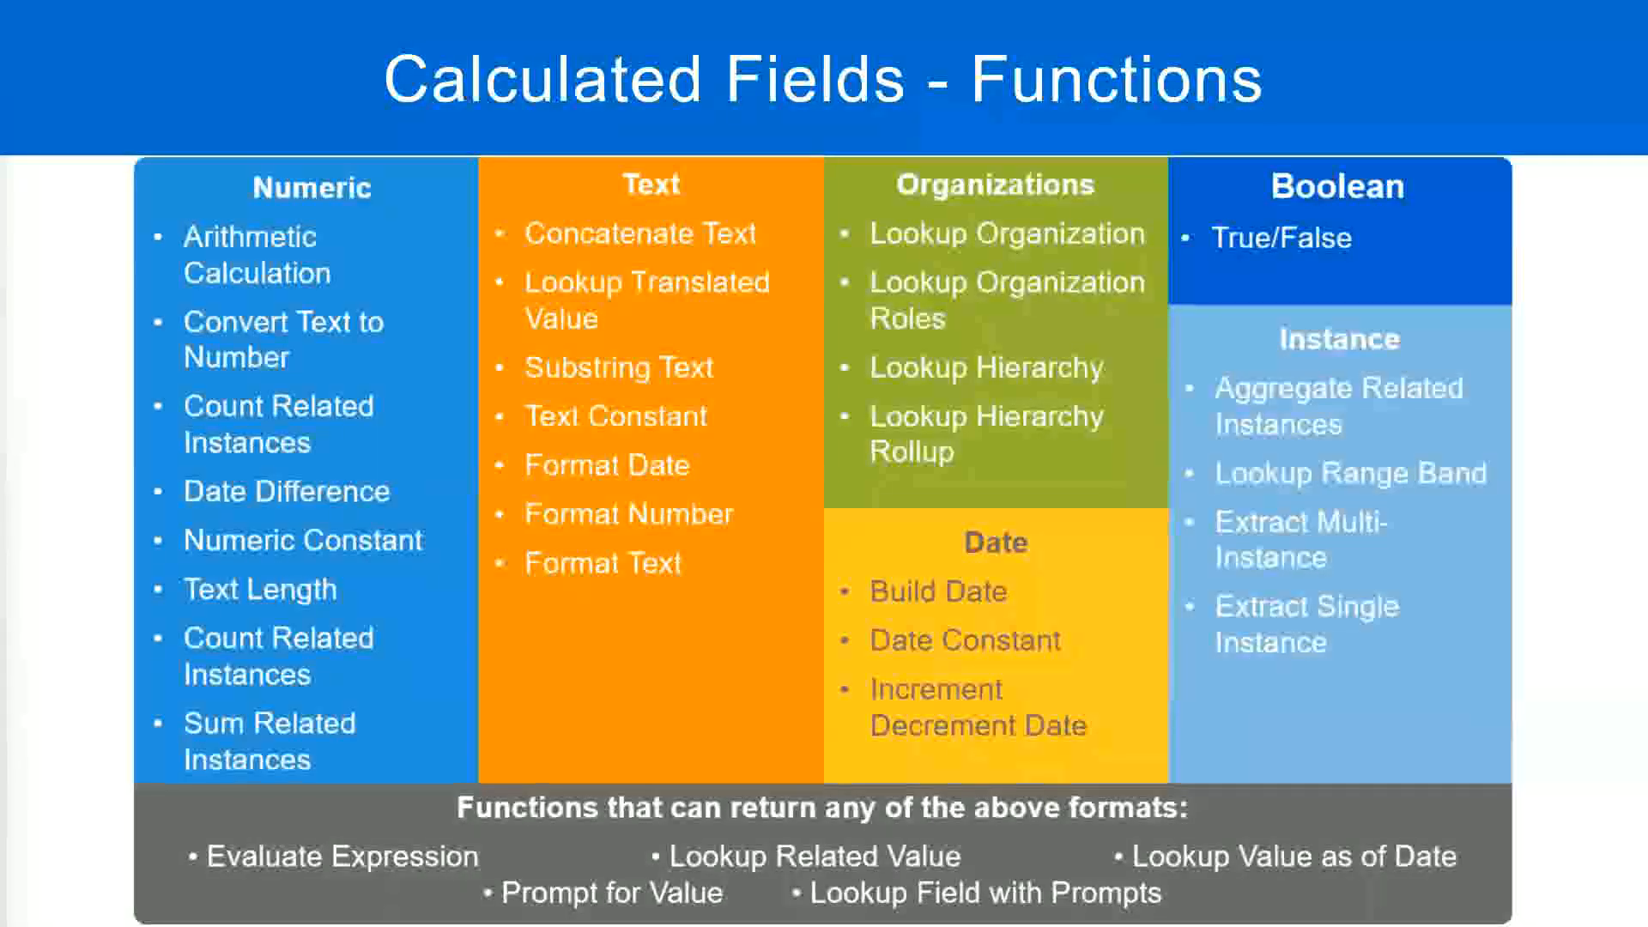
Switch to the Notepad++ notes and add the amount 10,000 USD a few lines below the Eval Expression section
{"action": "key", "text": "alt+Tab"}
{"action": "left_click", "coordinate": [382, 673]}
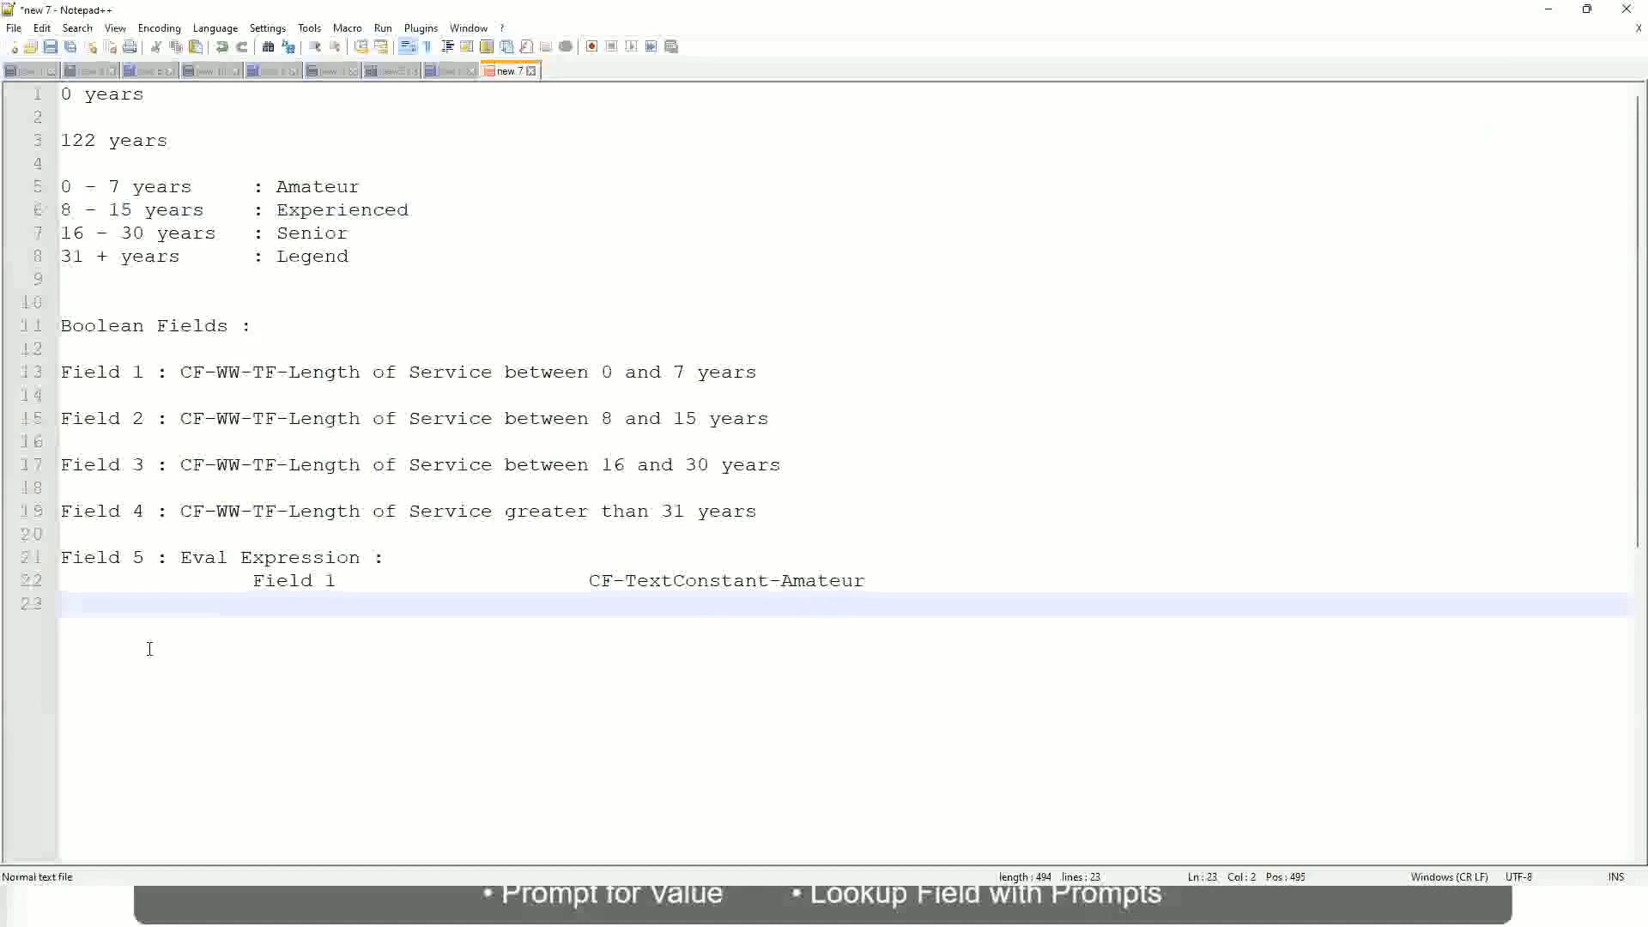
{"action": "key", "text": "Return"}
{"action": "key", "text": "Return"}
{"action": "key", "text": "Return"}
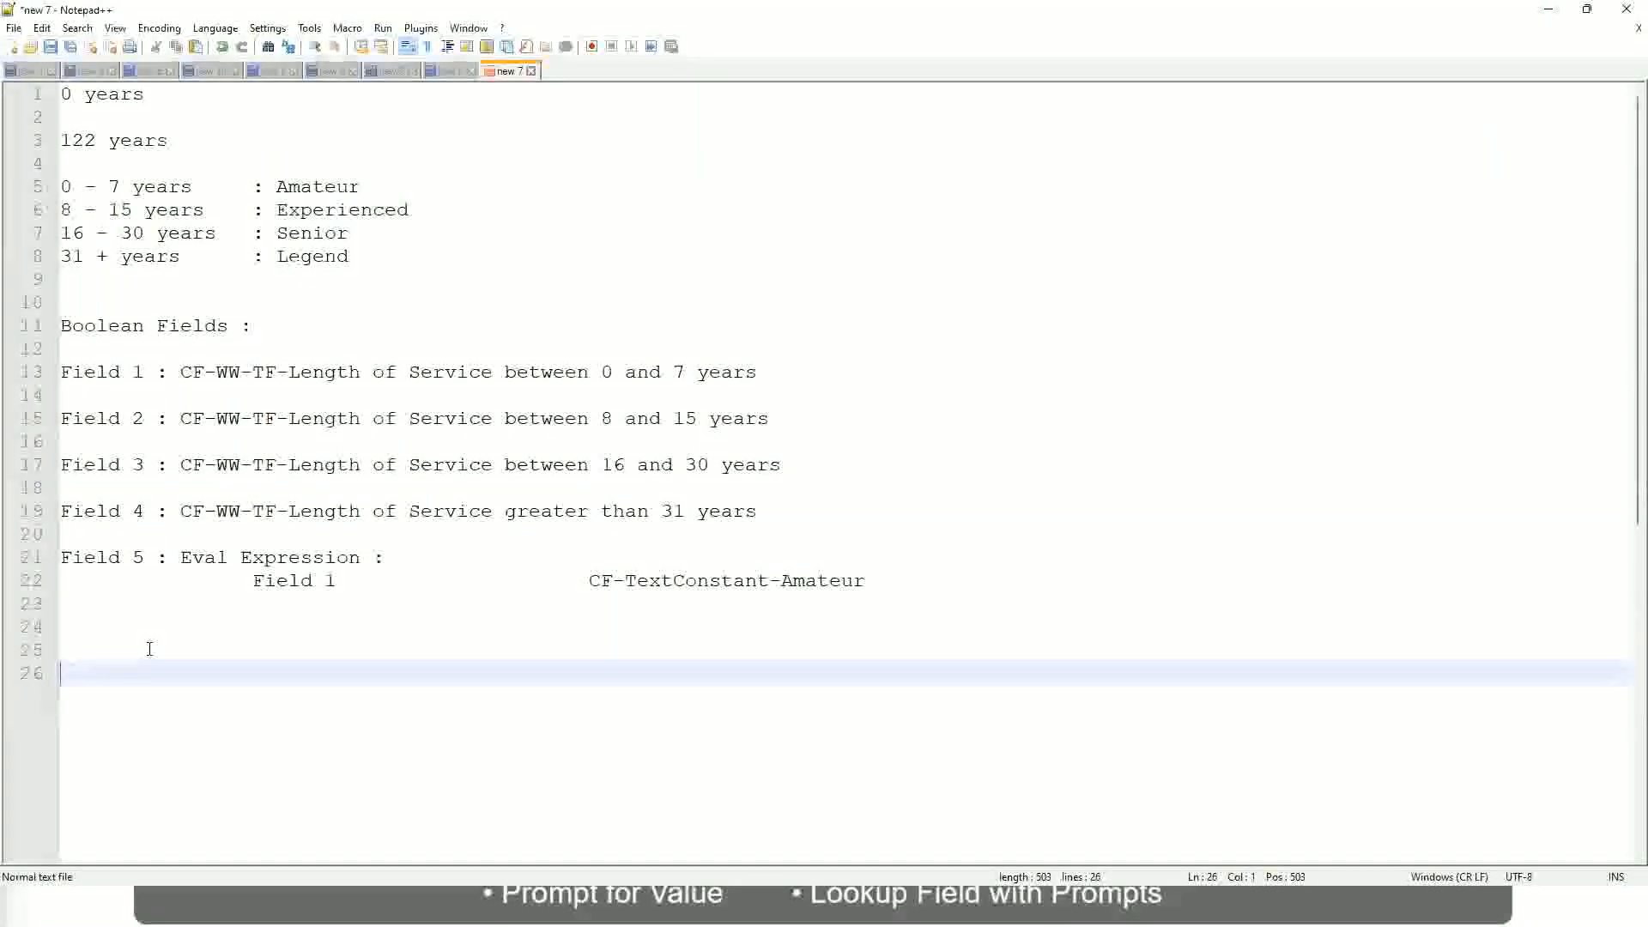
{"action": "type", "text": "10,000 USD"}
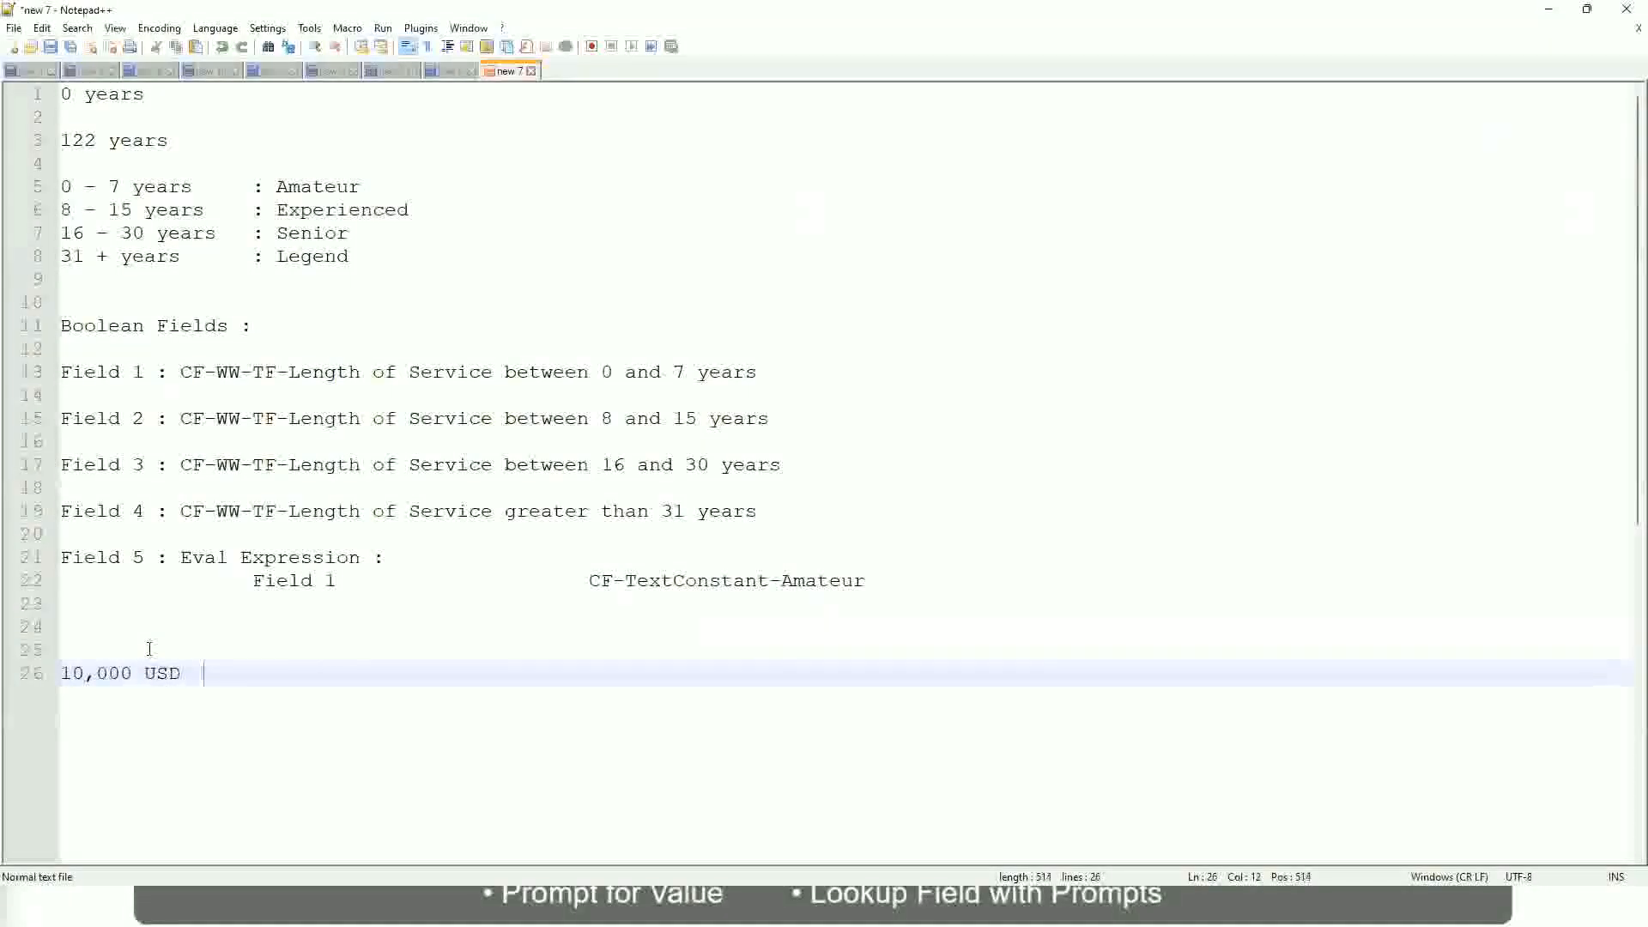
Add 1,000,000 USD on the same line, spaced well apart from 10,000 USD
{"action": "key", "text": "Tab"}
{"action": "key", "text": "Tab"}
{"action": "key", "text": "Tab"}
{"action": "key", "text": "Tab"}
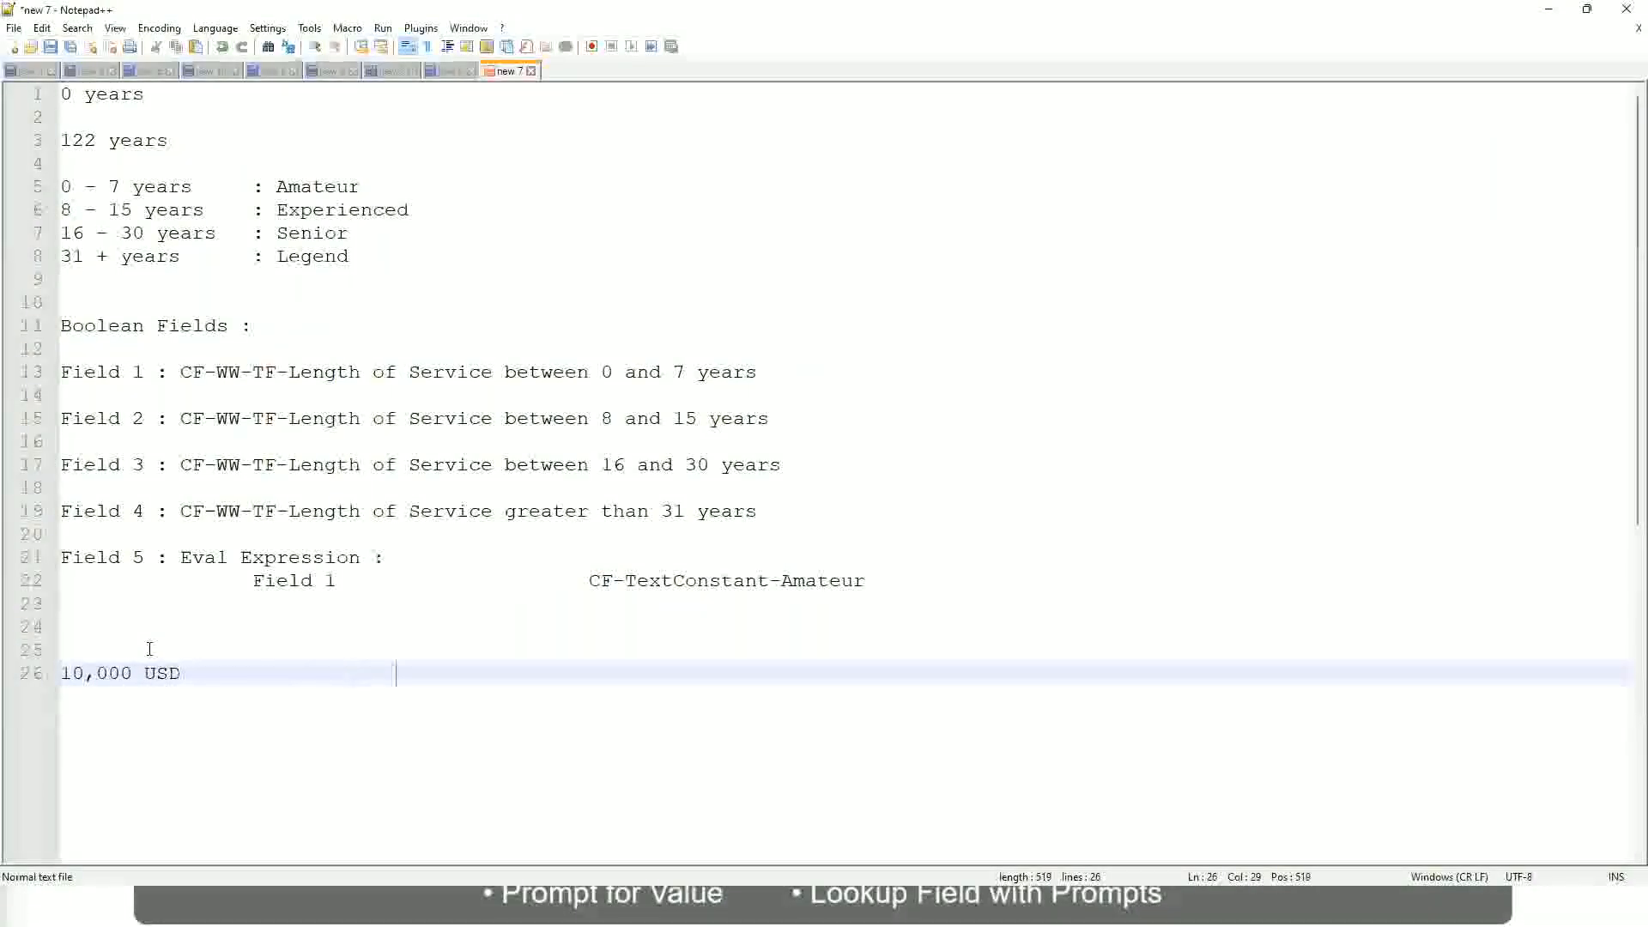
{"action": "type", "text": "1,000,000"}
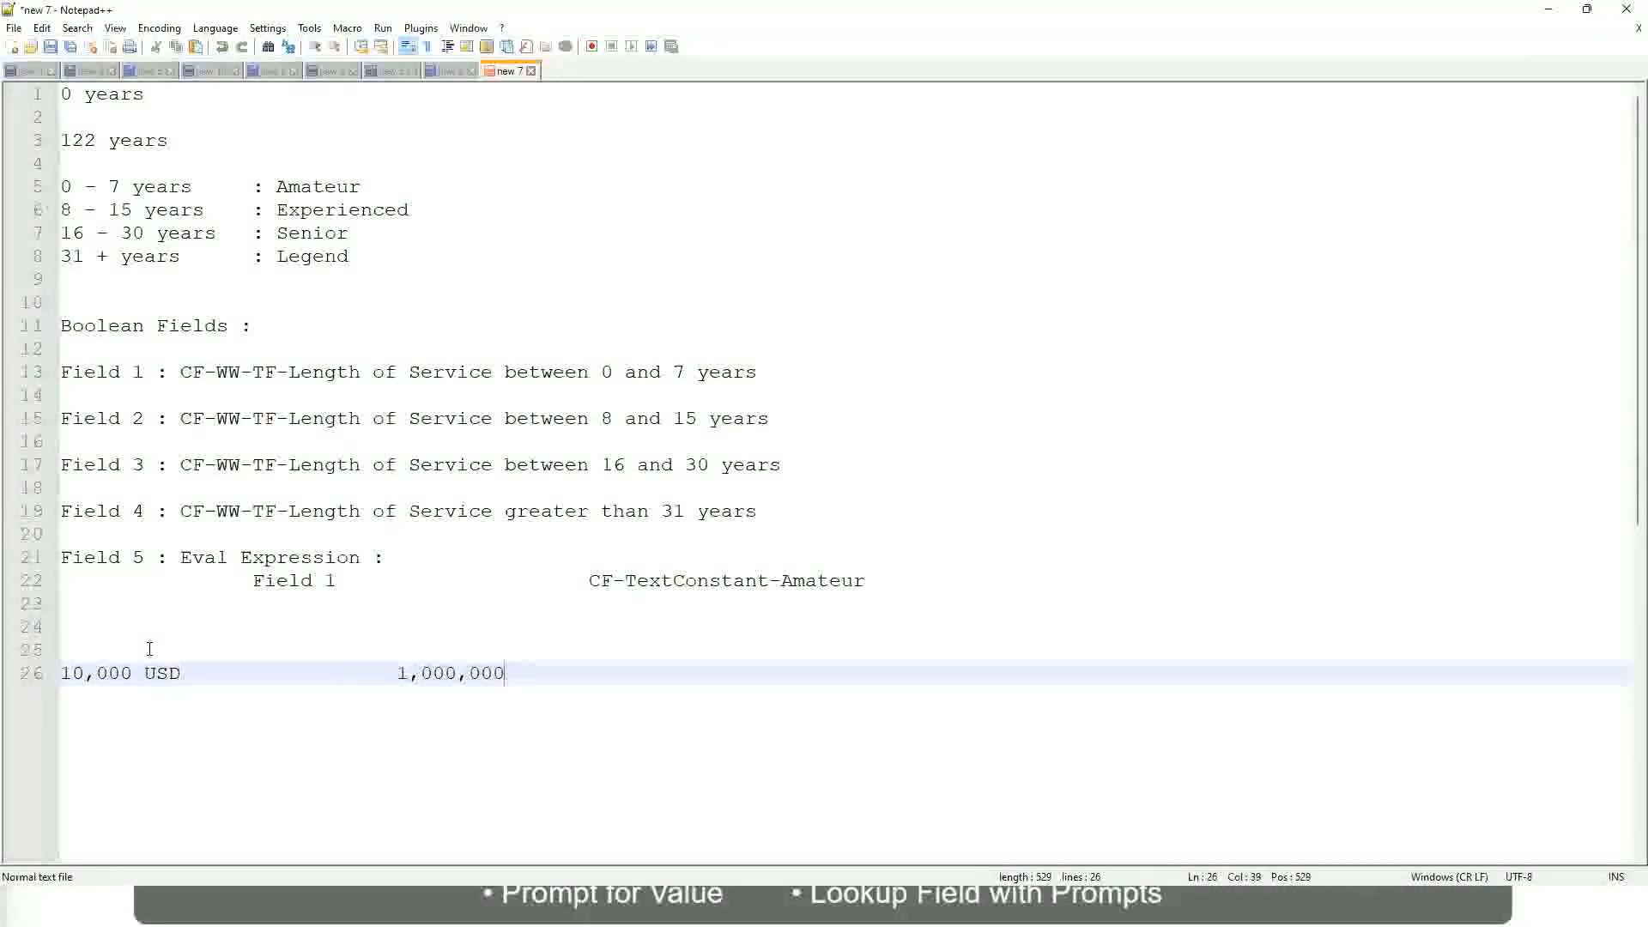
{"action": "key", "text": "Left"}
{"action": "key", "text": "Left"}
{"action": "key", "text": "Left"}
{"action": "key", "text": "Left"}
{"action": "key", "text": "Left"}
{"action": "key", "text": "Left"}
{"action": "key", "text": "Left"}
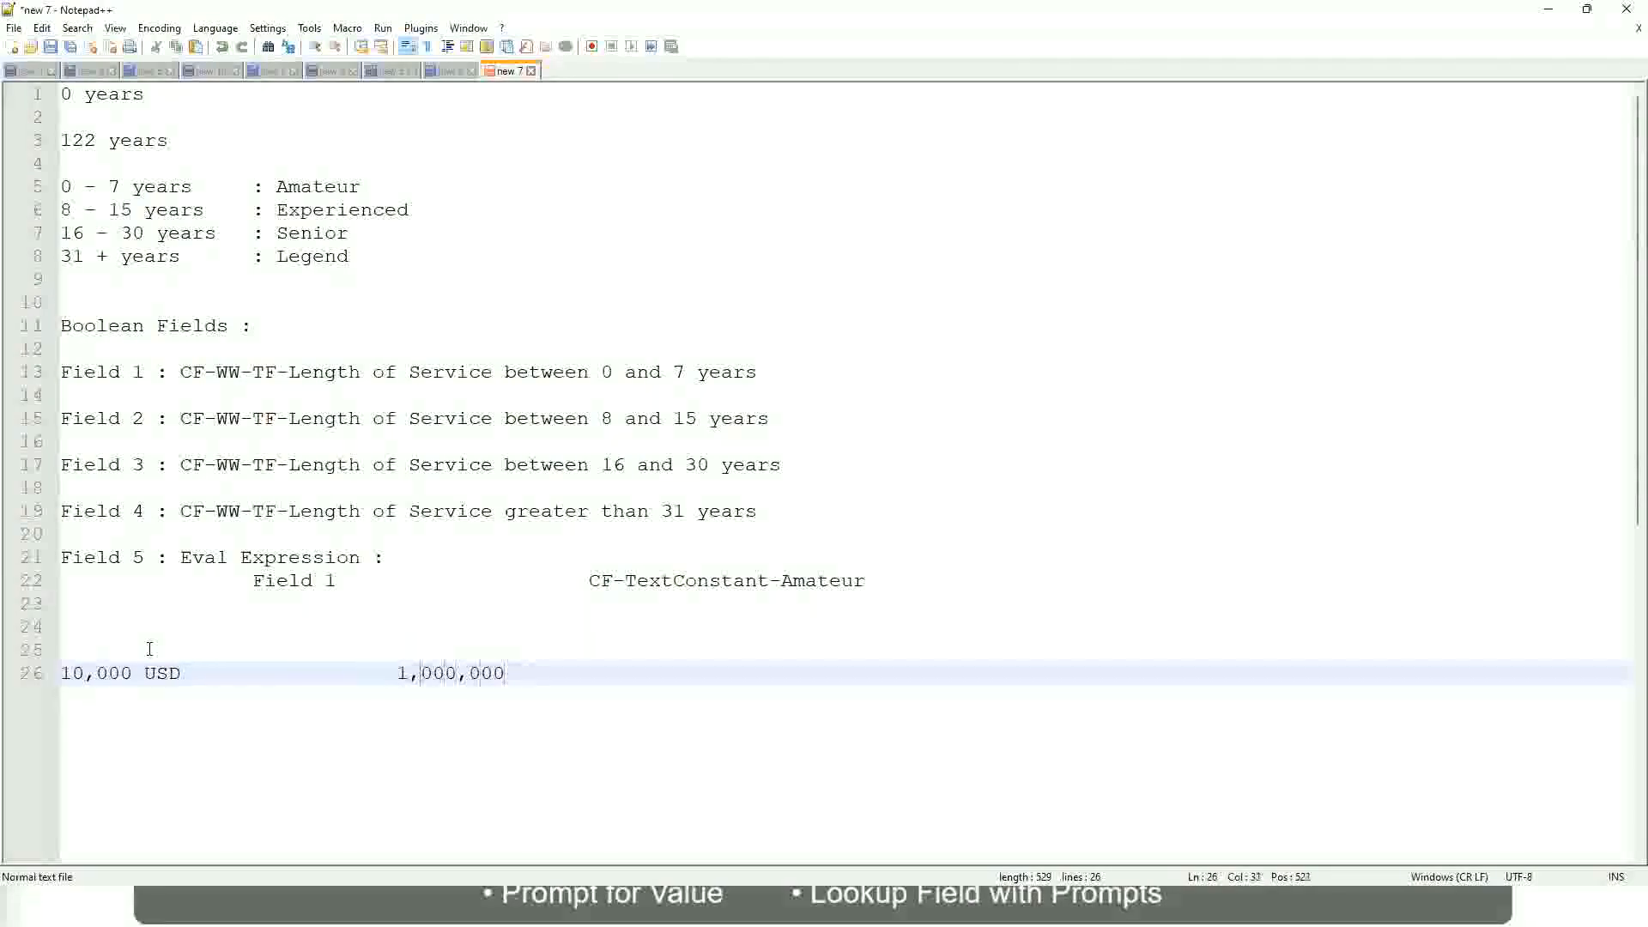
{"action": "key", "text": "Right"}
{"action": "key", "text": "Right"}
{"action": "key", "text": "Right"}
{"action": "key", "text": "Right"}
{"action": "key", "text": "Right"}
{"action": "key", "text": "Right"}
{"action": "key", "text": "Right"}
{"action": "key", "text": "Right"}
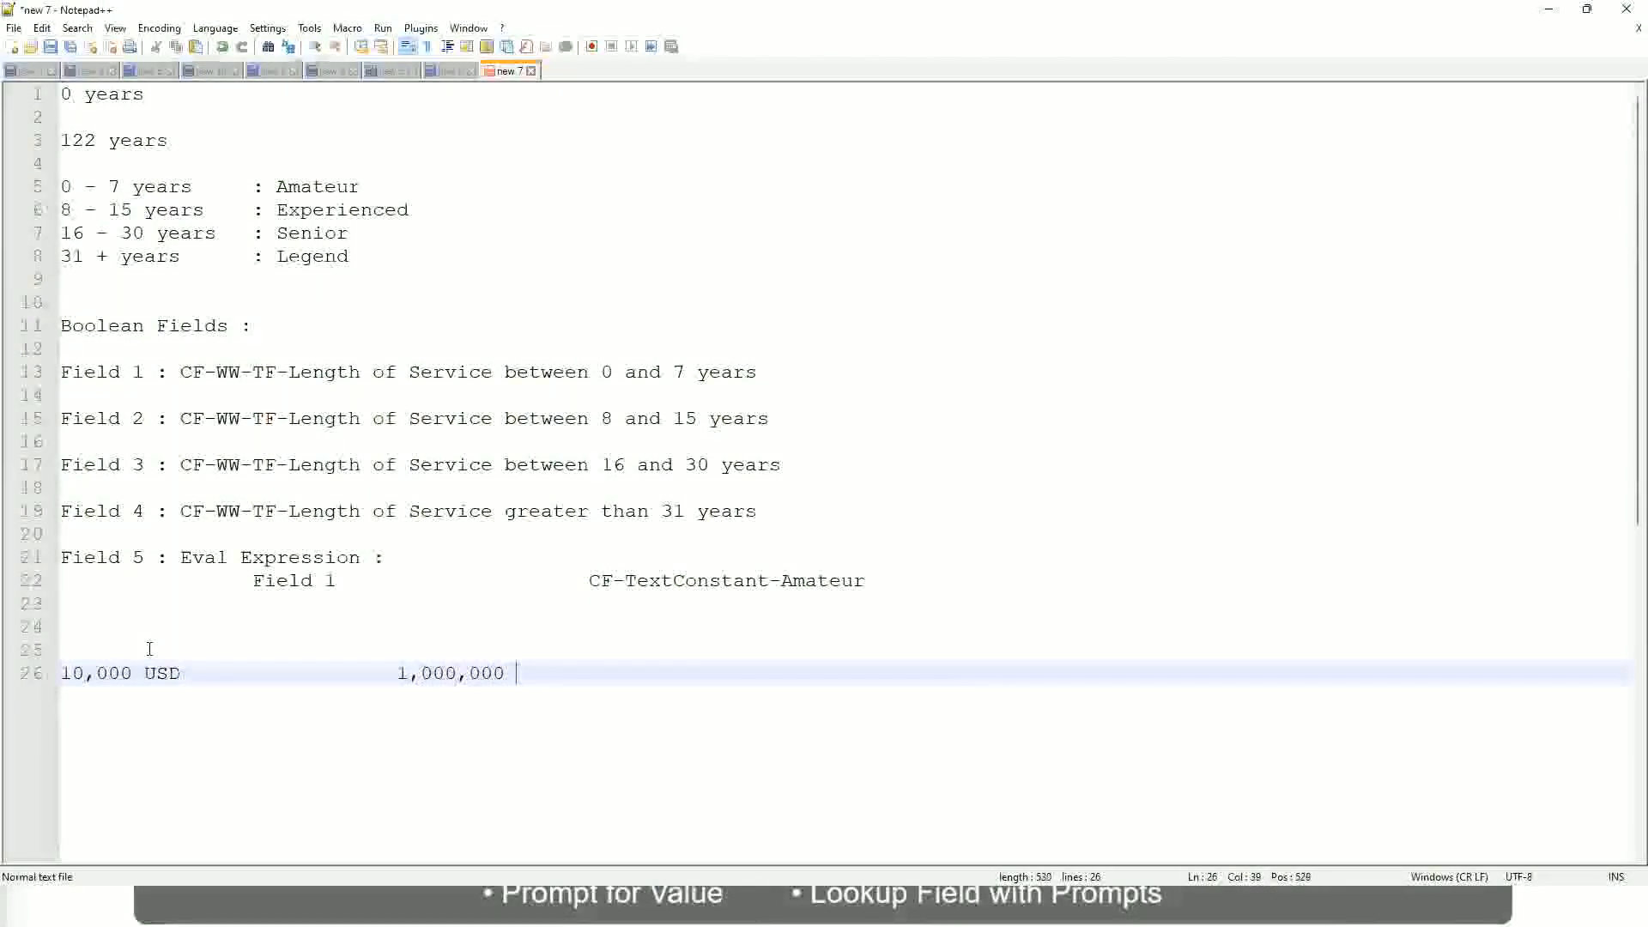
{"action": "type", "text": "USD"}
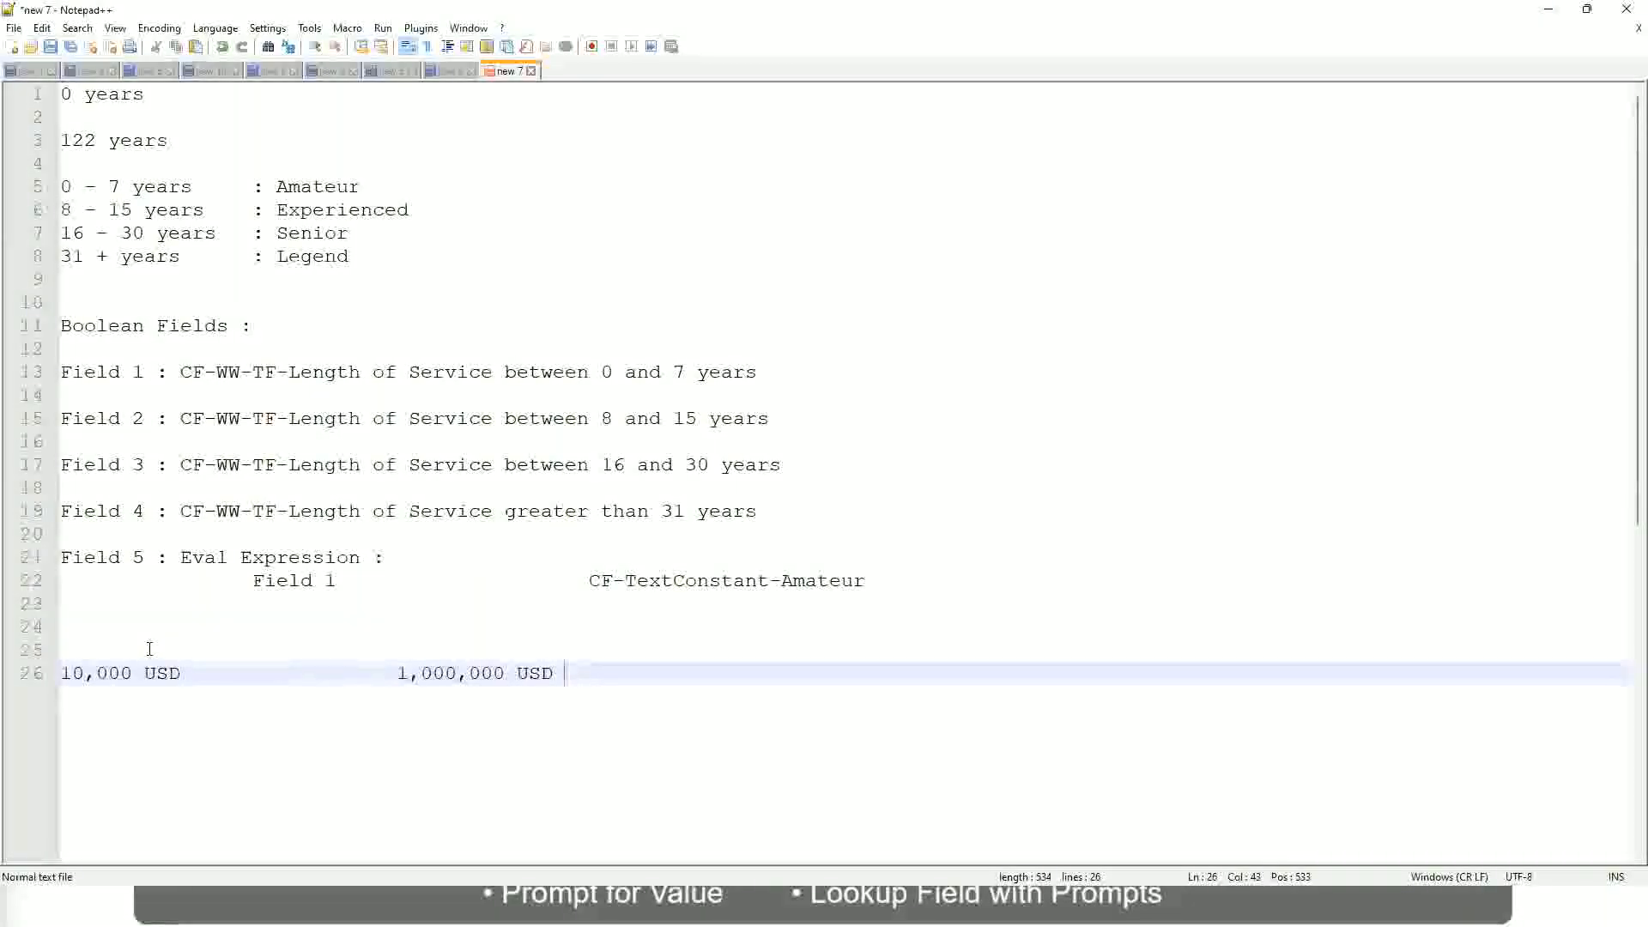
Leave a blank line below the USD amounts and add the band "10 - 50,000 : Low"
{"action": "key", "text": "Return"}
{"action": "key", "text": "Return"}
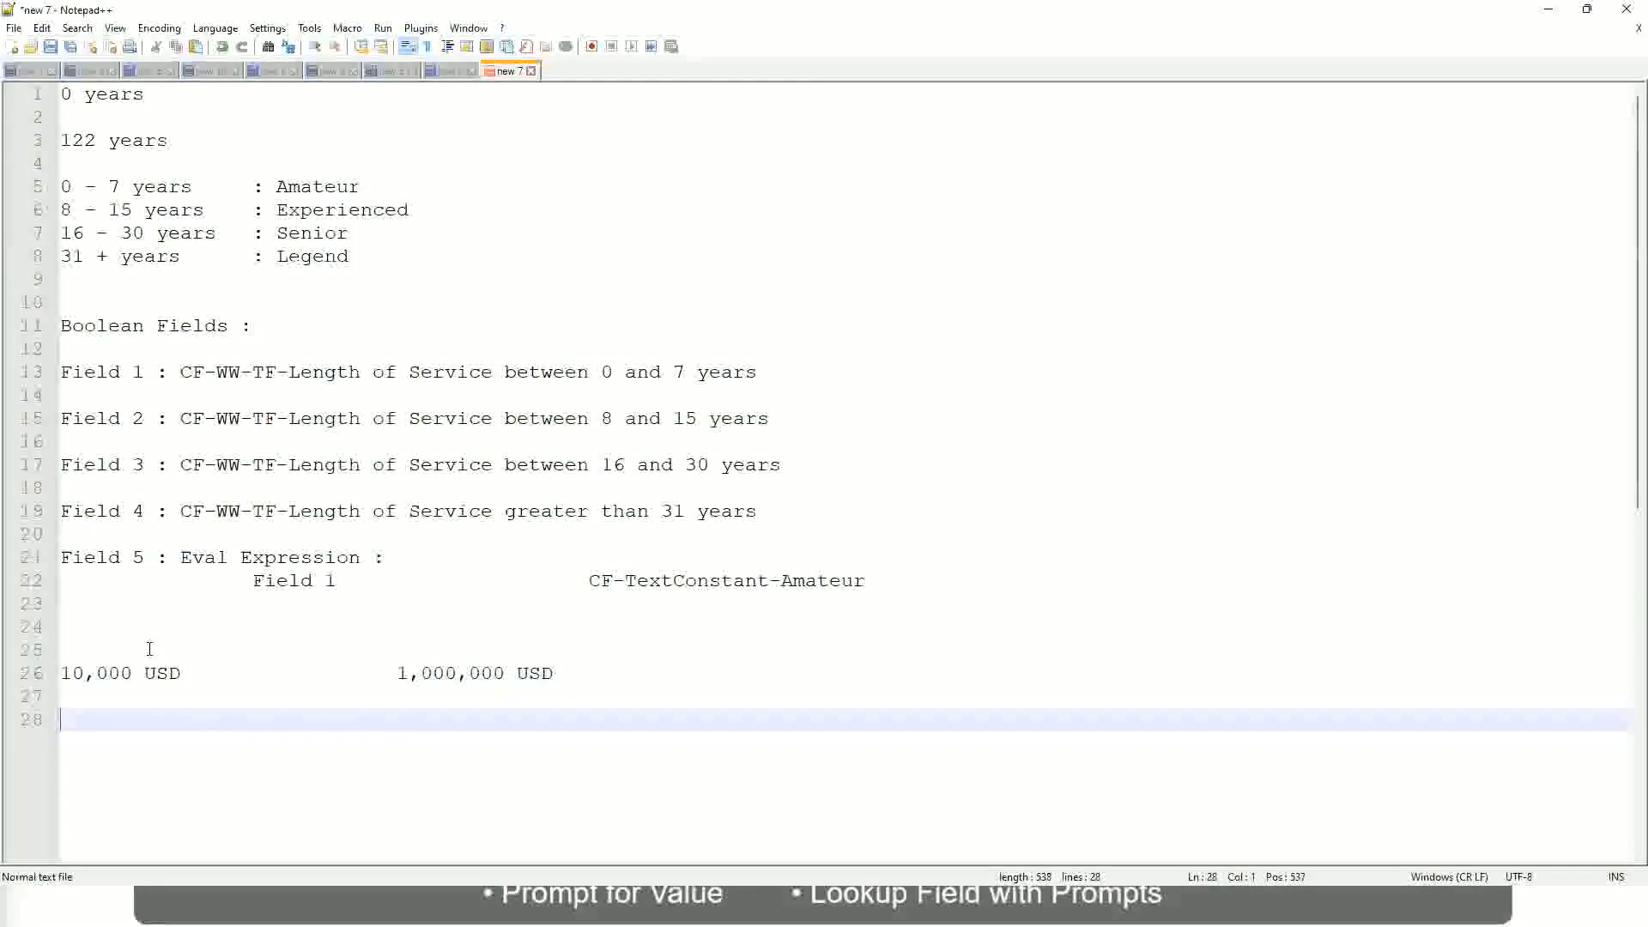
{"action": "type", "text": "10 - 50,000"}
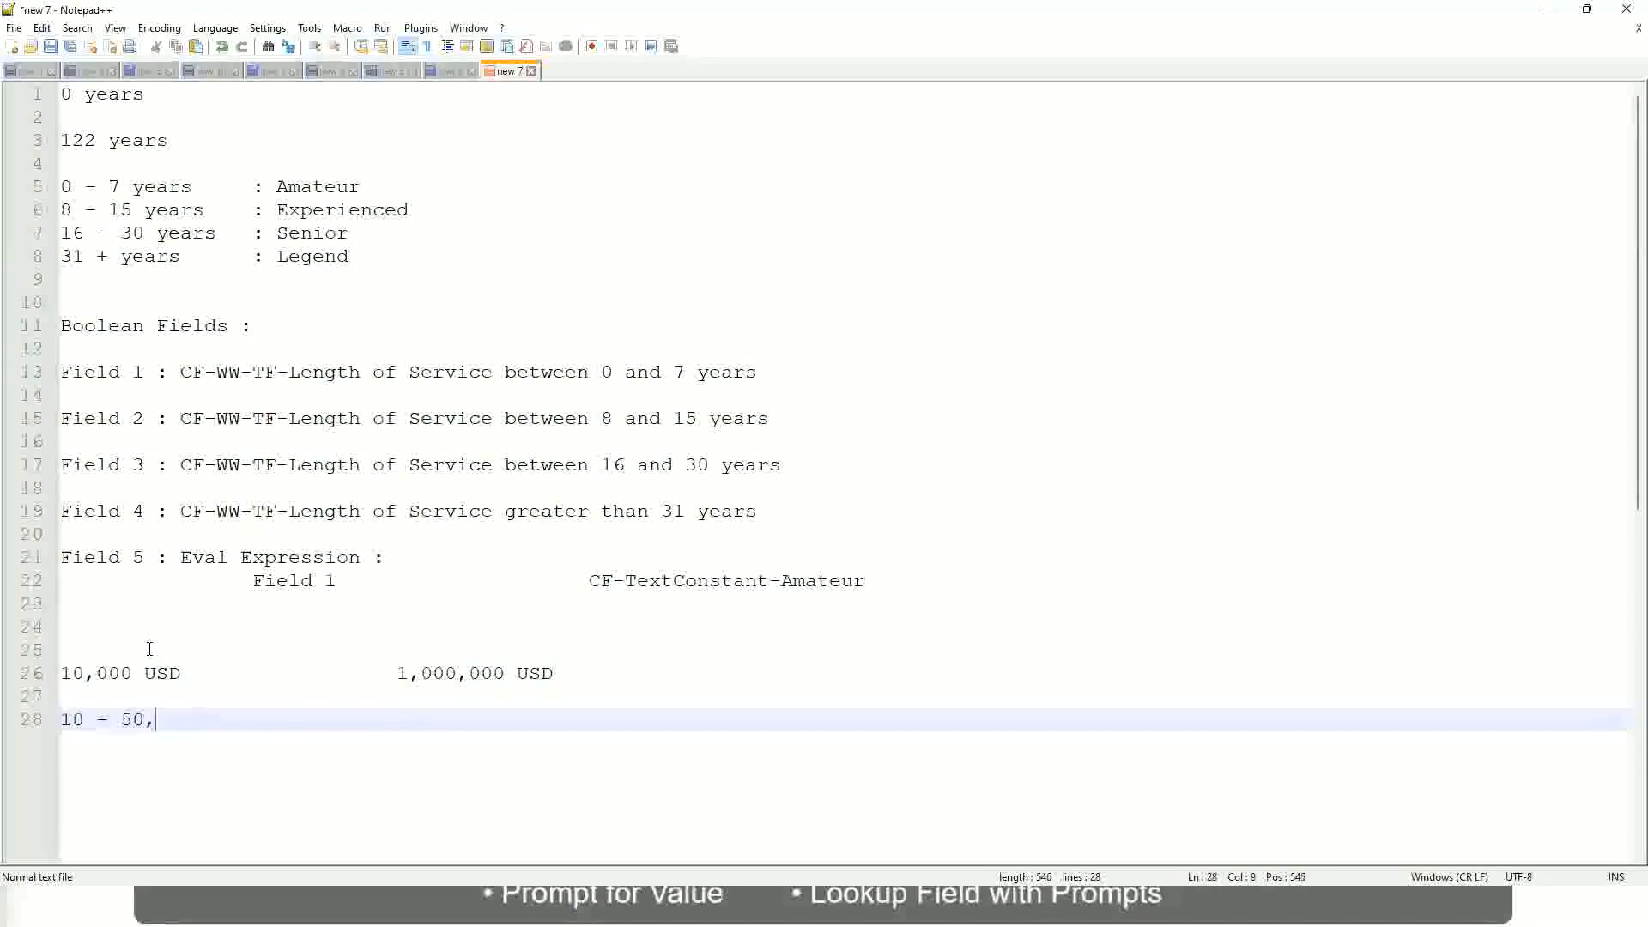
{"action": "key", "text": "Tab"}
{"action": "key", "text": "Tab"}
{"action": "key", "text": "Tab"}
{"action": "key", "text": "Tab"}
{"action": "type", "text": ": Low"}
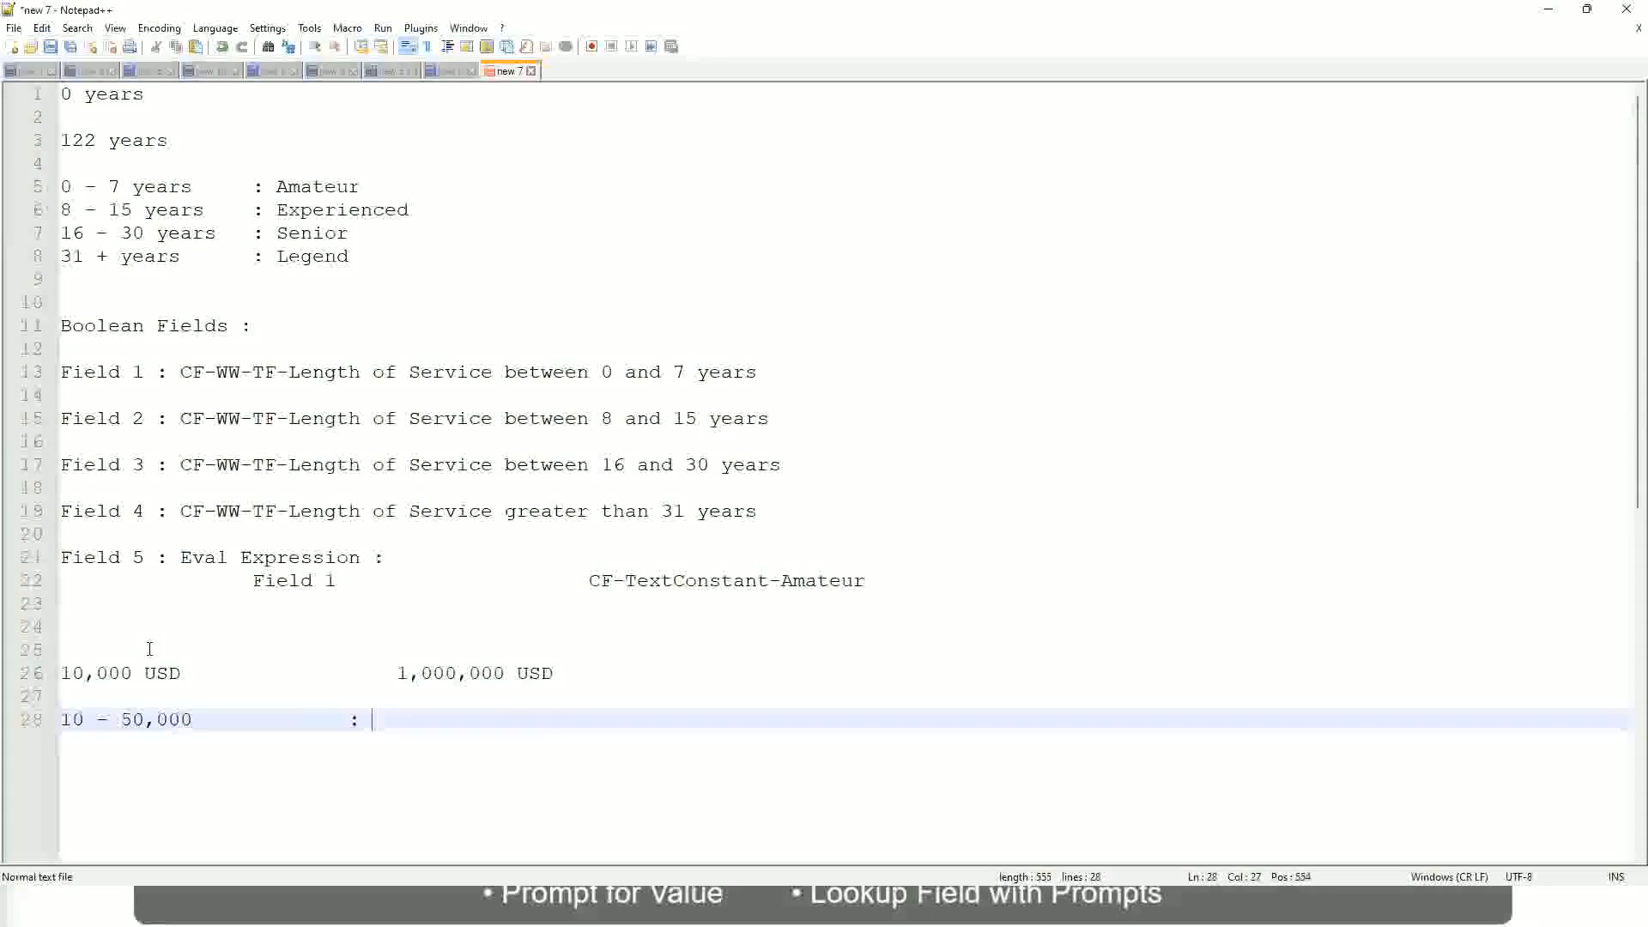
Add the band "50,001 - 150,000 : Medium" directly below the Low band
{"action": "key", "text": "Return"}
{"action": "key", "text": "Return"}
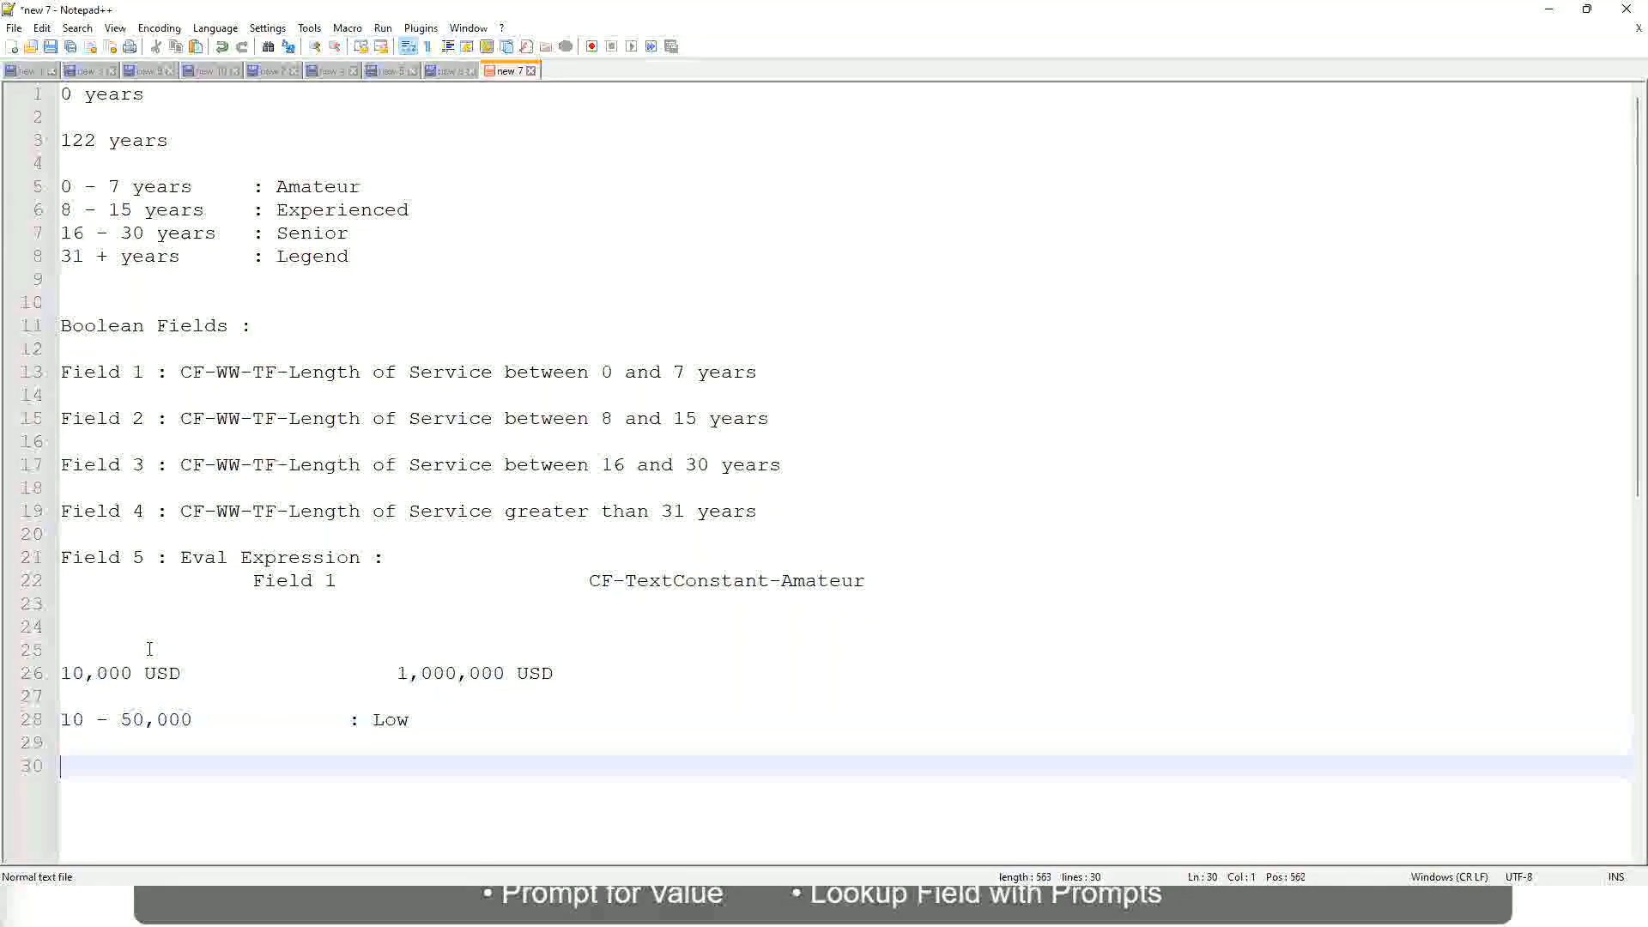
{"action": "key", "text": "Up"}
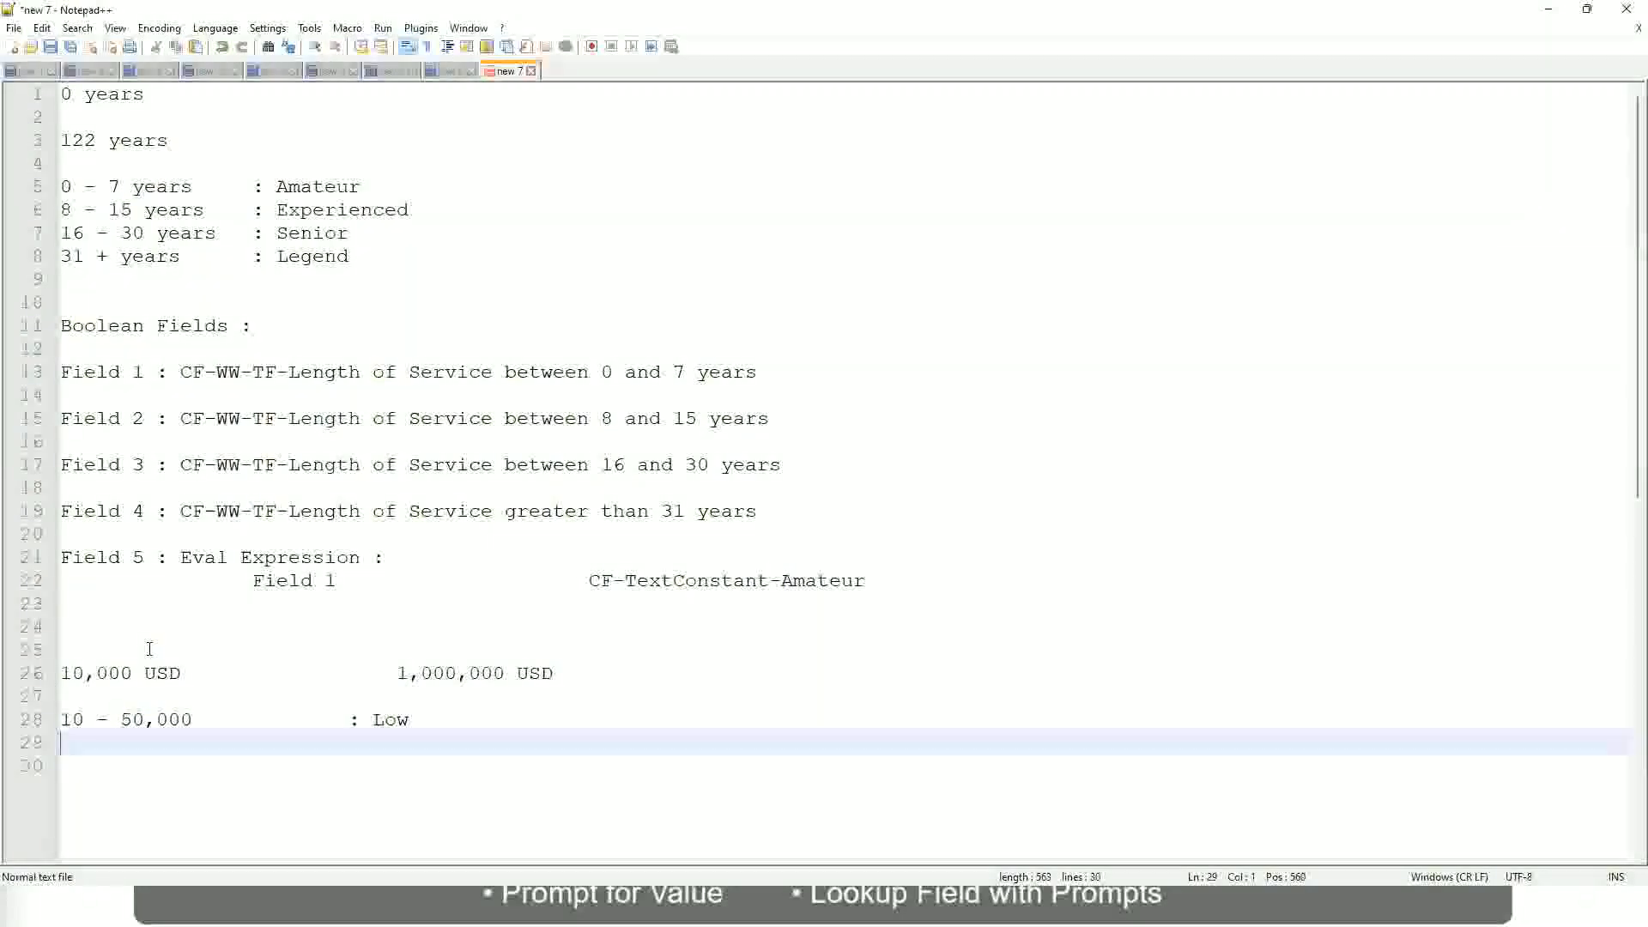
{"action": "type", "text": "50,001 "}
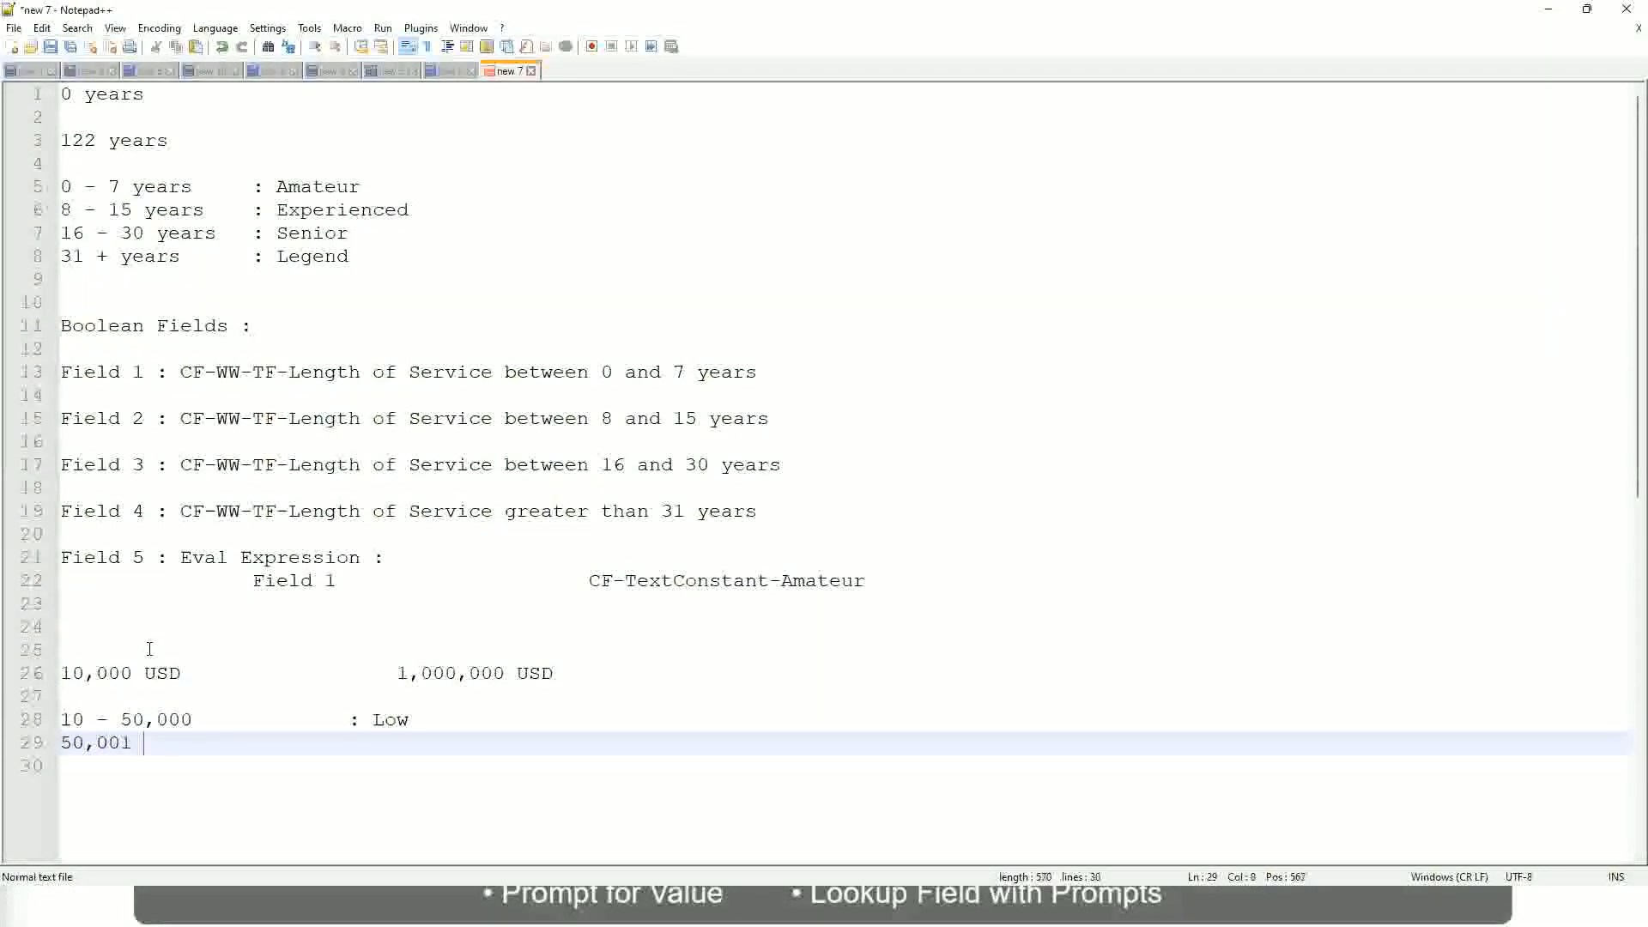
{"action": "type", "text": "- 150,000"}
{"action": "key", "text": "Tab"}
{"action": "key", "text": "Tab"}
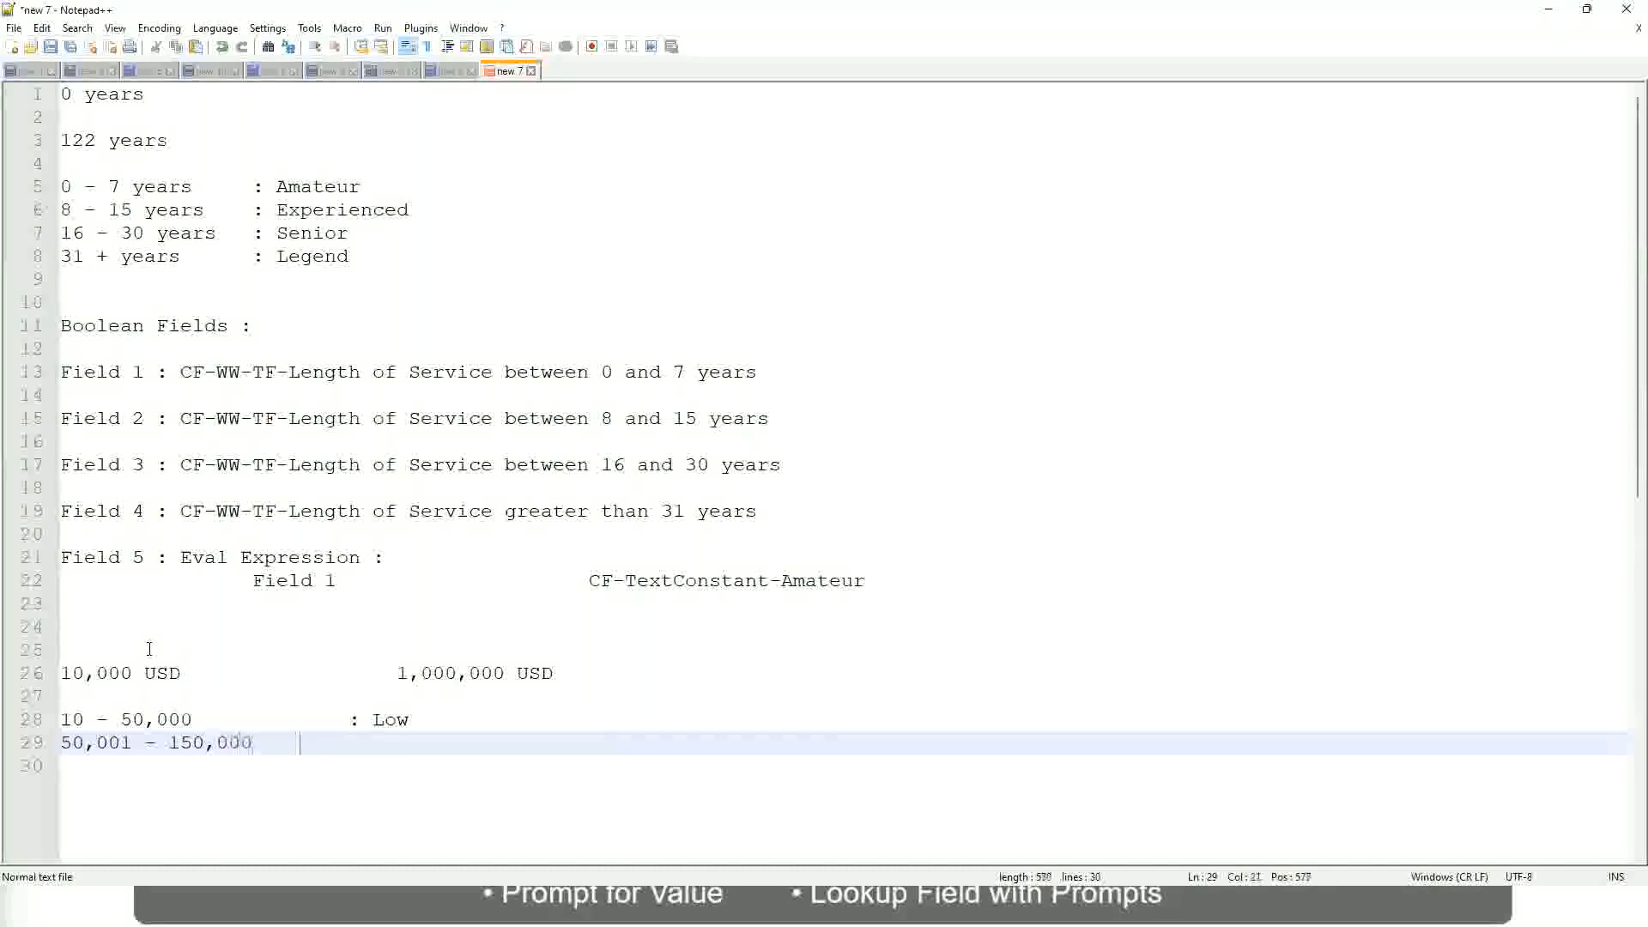
{"action": "type", "text": ": Med"}
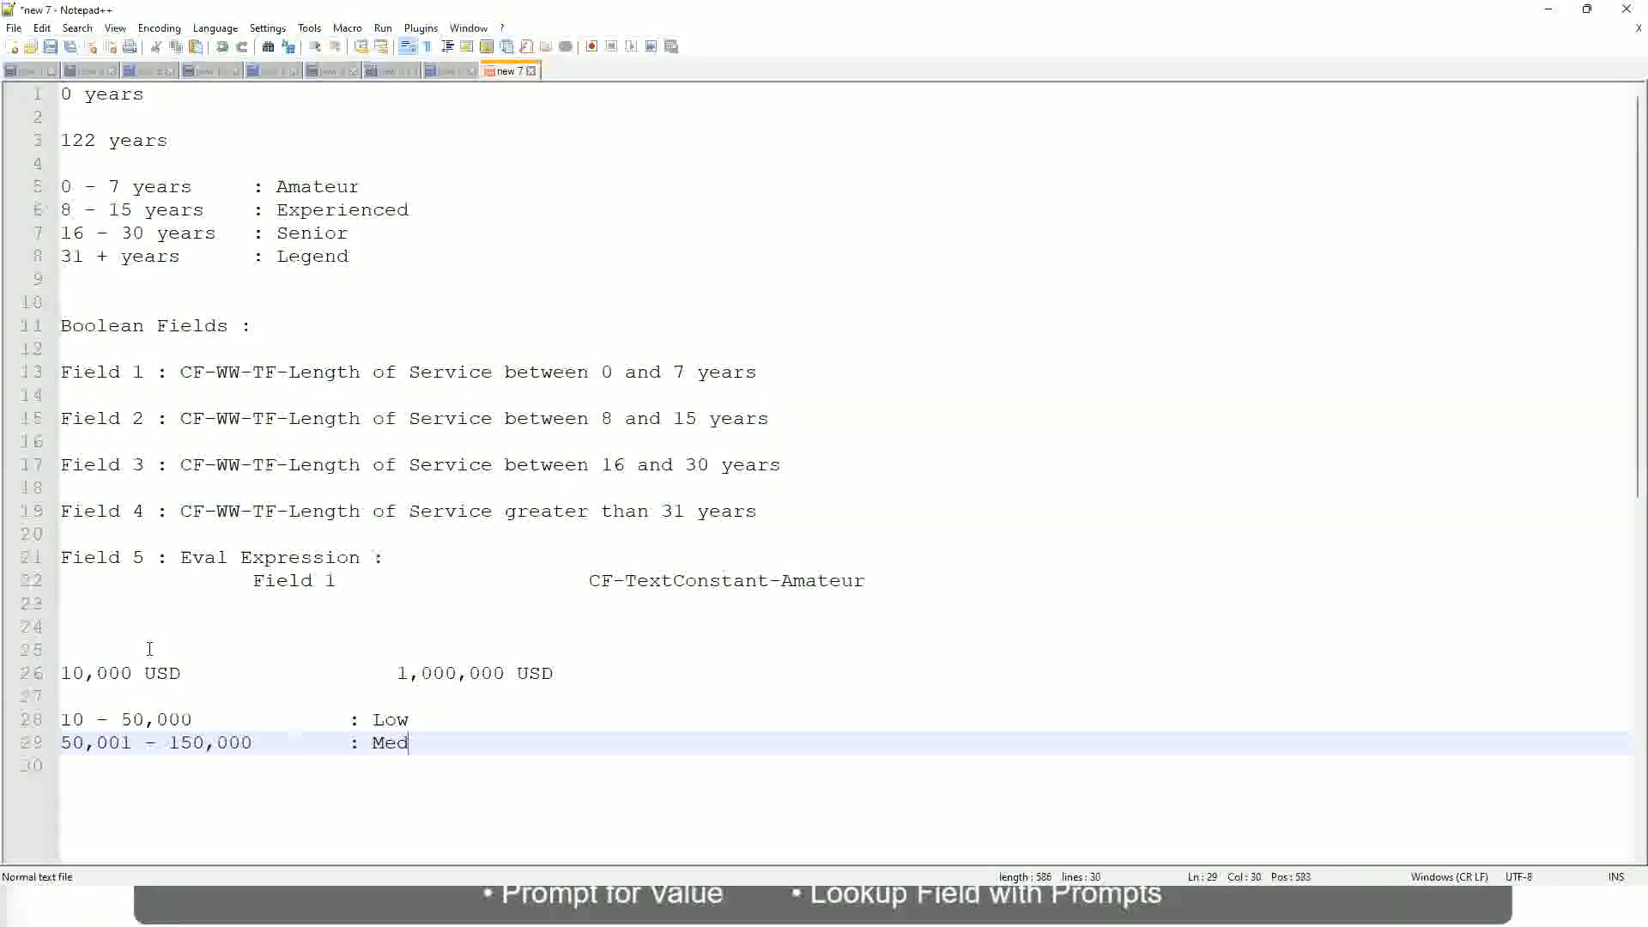
{"action": "type", "text": "ium"}
Add the band "> 150,000 : High" directly below the Medium band
{"action": "key", "text": "Return"}
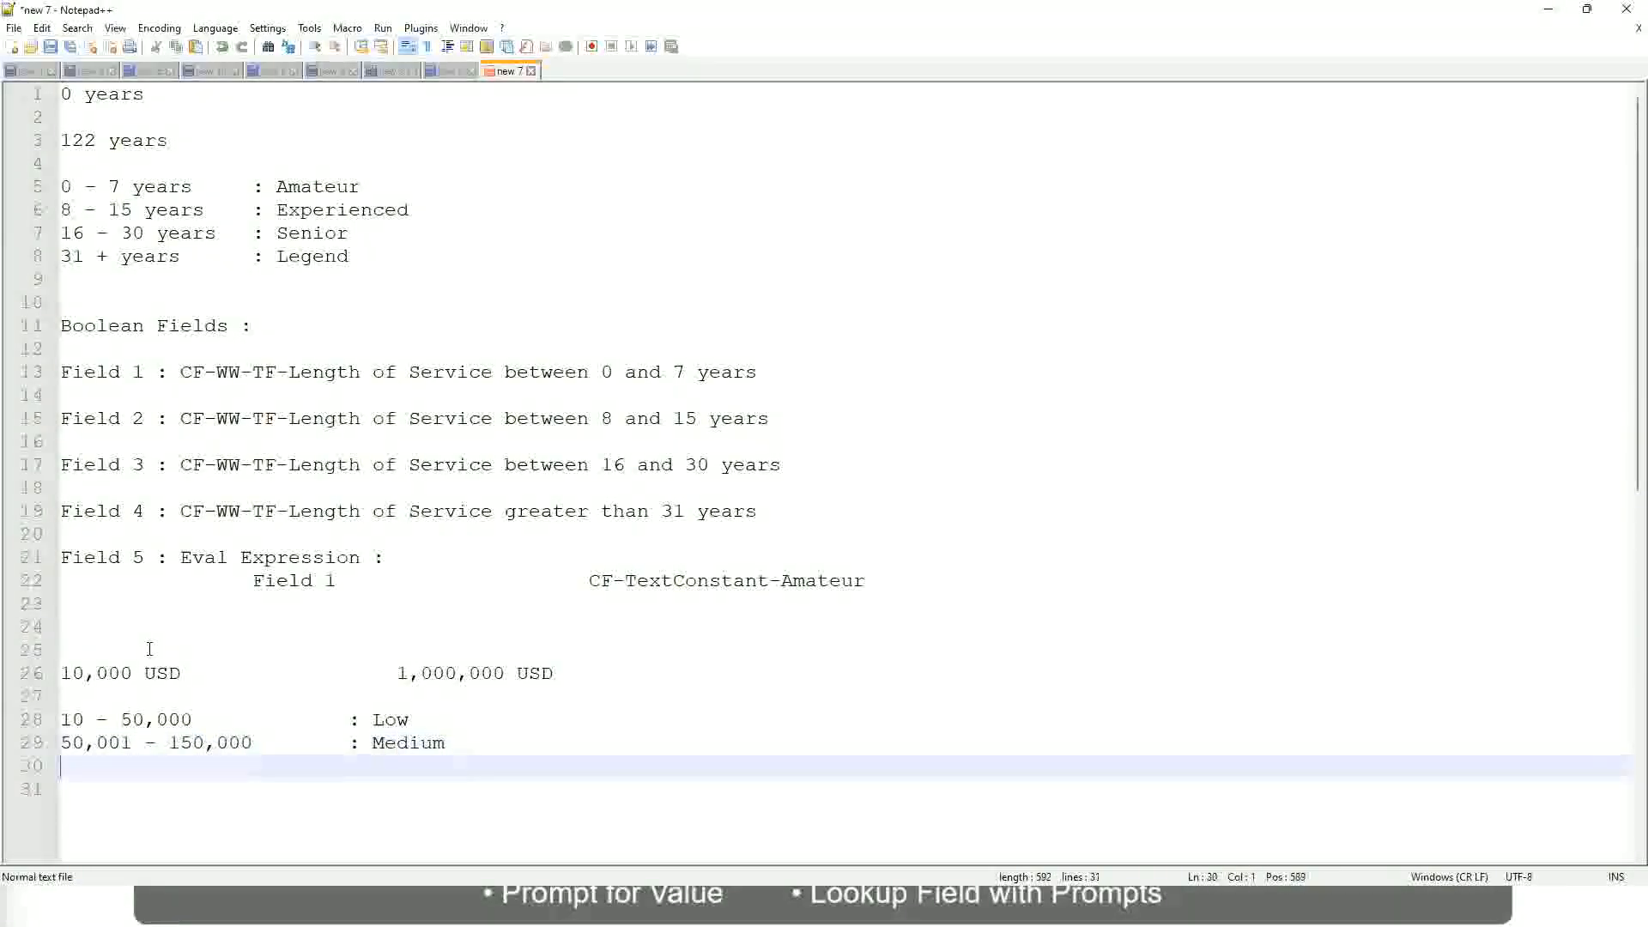
{"action": "type", "text": "> 1"}
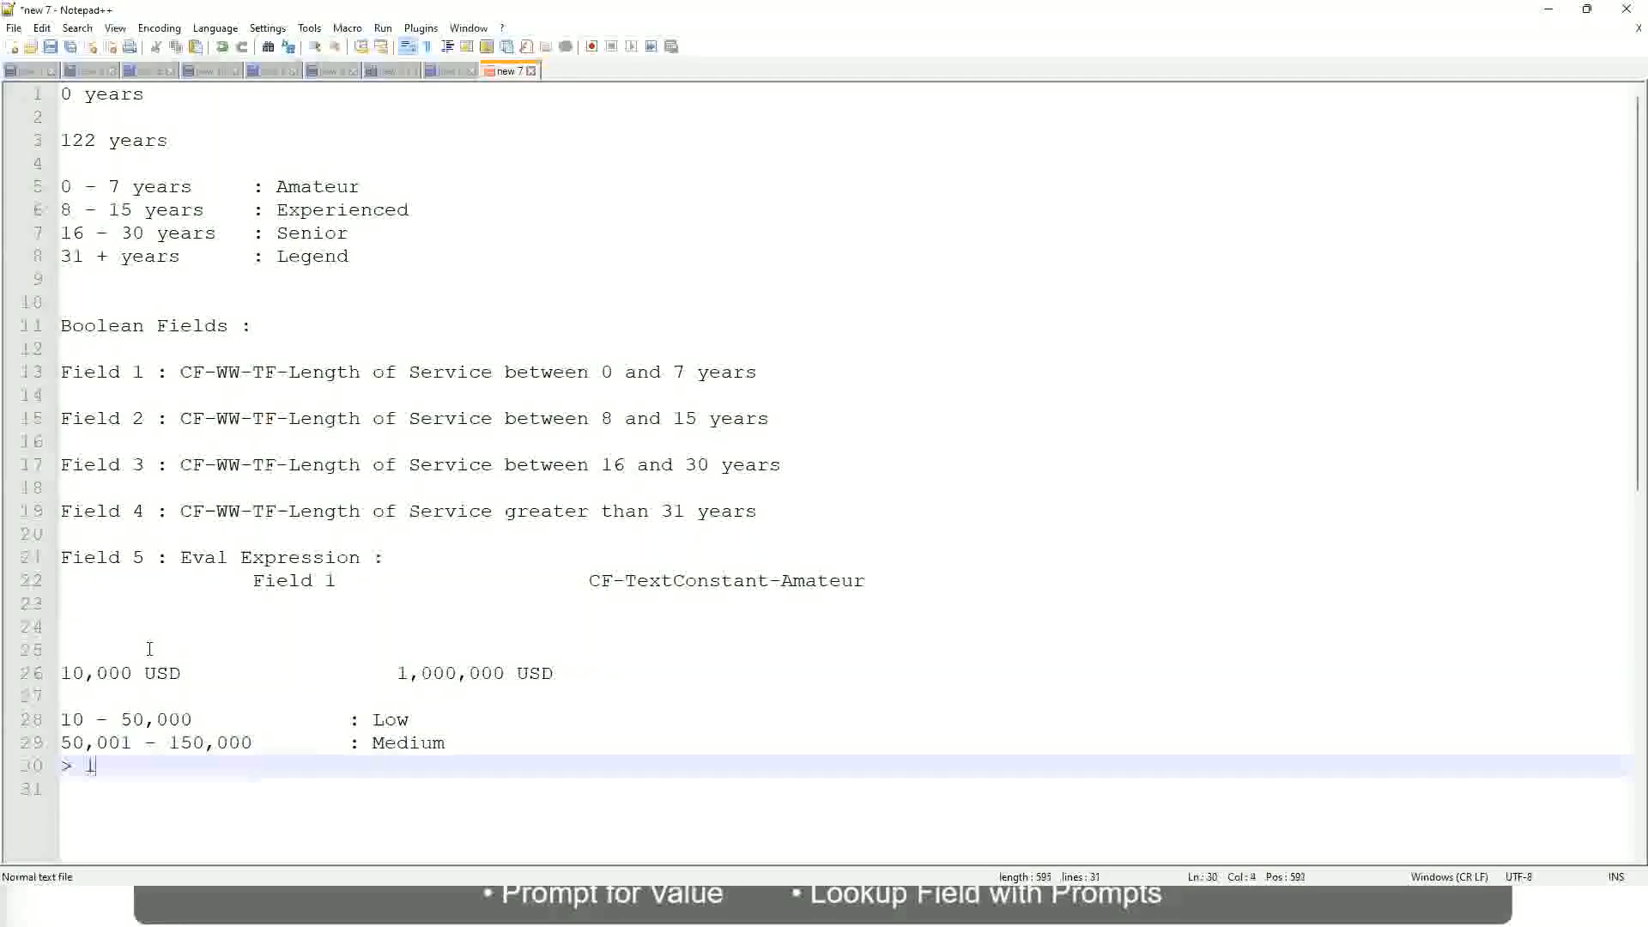
{"action": "type", "text": "50,000"}
{"action": "key", "text": "Tab"}
{"action": "key", "text": "Tab"}
{"action": "key", "text": "Tab"}
{"action": "key", "text": "Tab"}
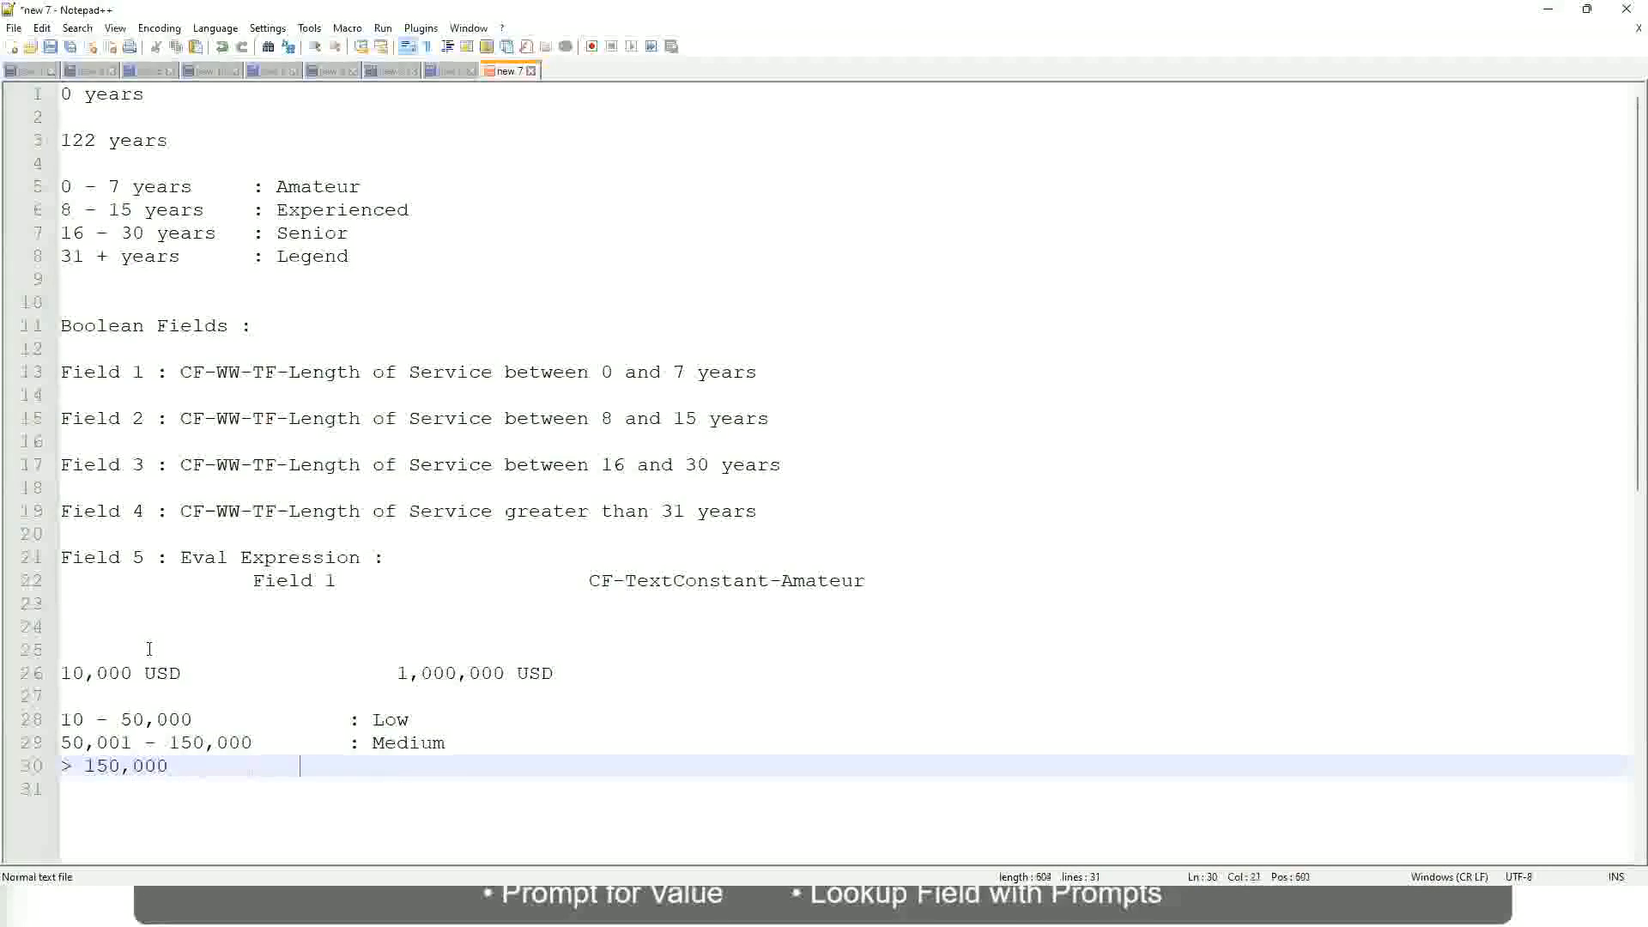
{"action": "type", "text": ": High"}
Examine the 10,000 to 1,000,000 USD range and its Low, Medium and High bands in the notes
{"action": "left_click", "coordinate": [52, 673]}
{"action": "left_click", "coordinate": [73, 673]}
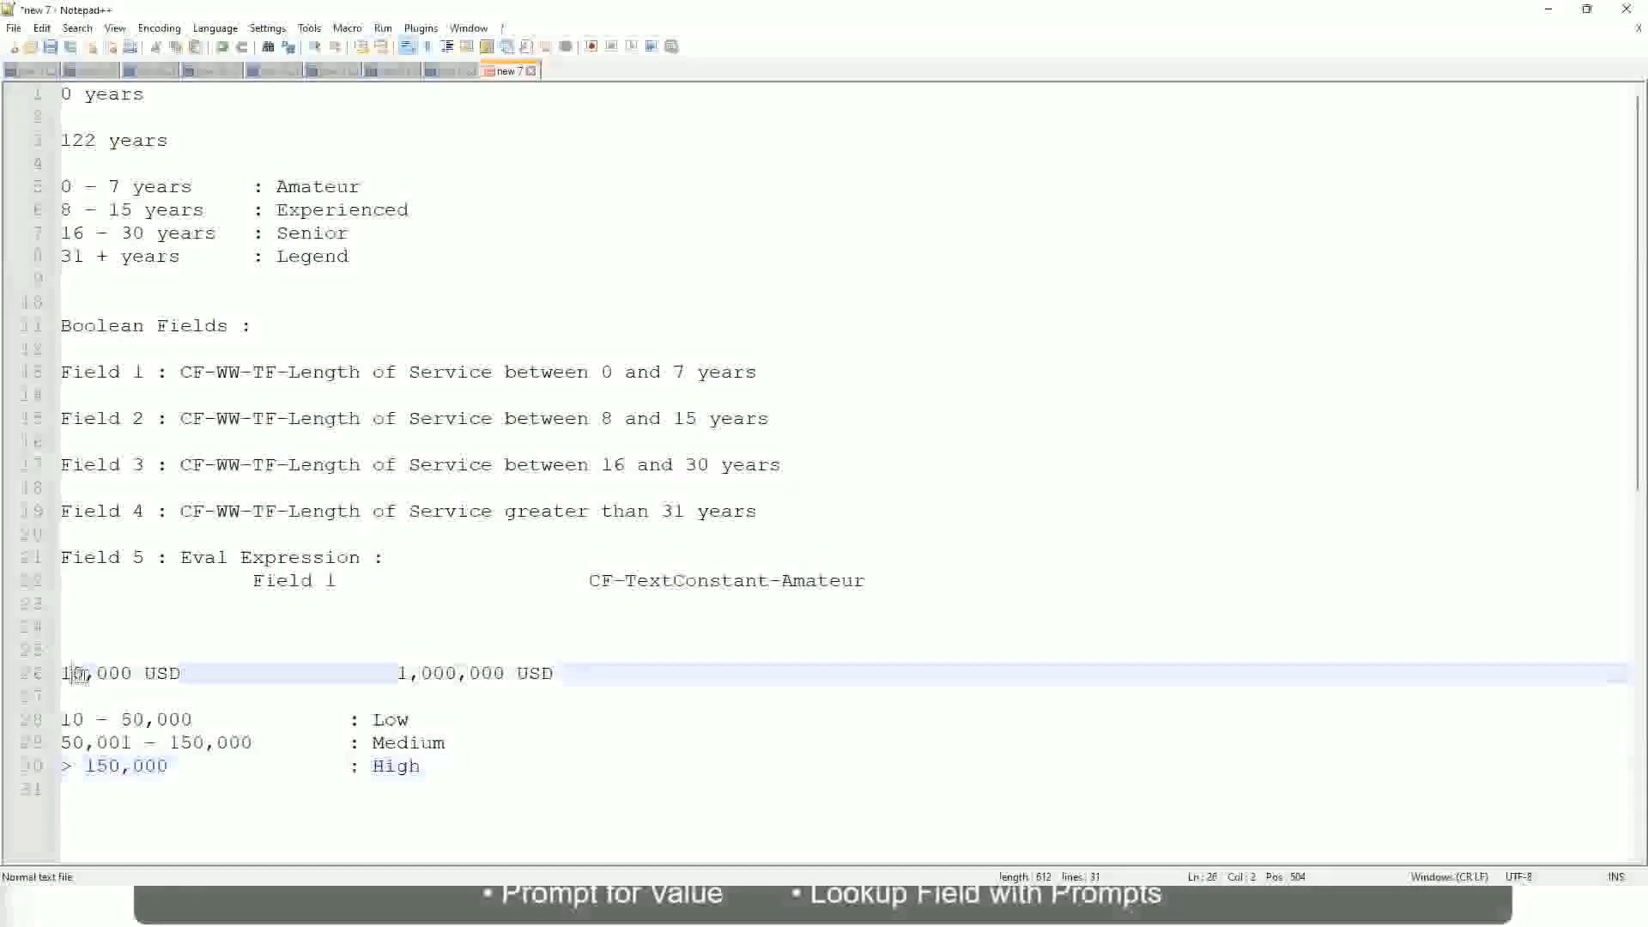
{"action": "double_click", "coordinate": [494, 673]}
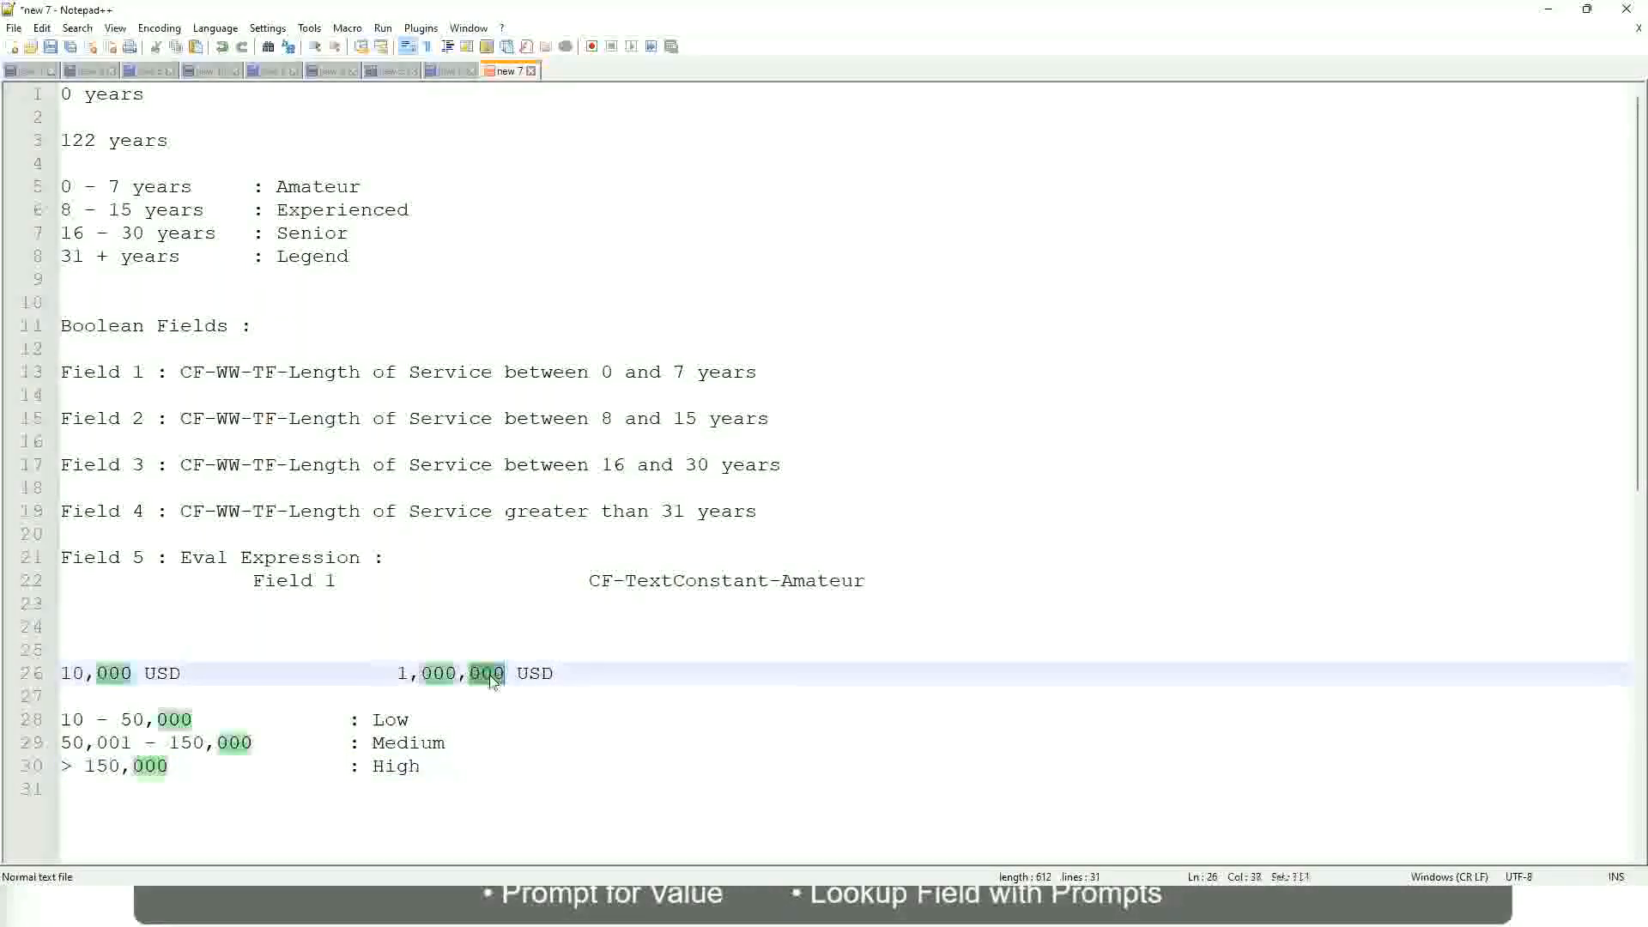
{"action": "left_click", "coordinate": [303, 743]}
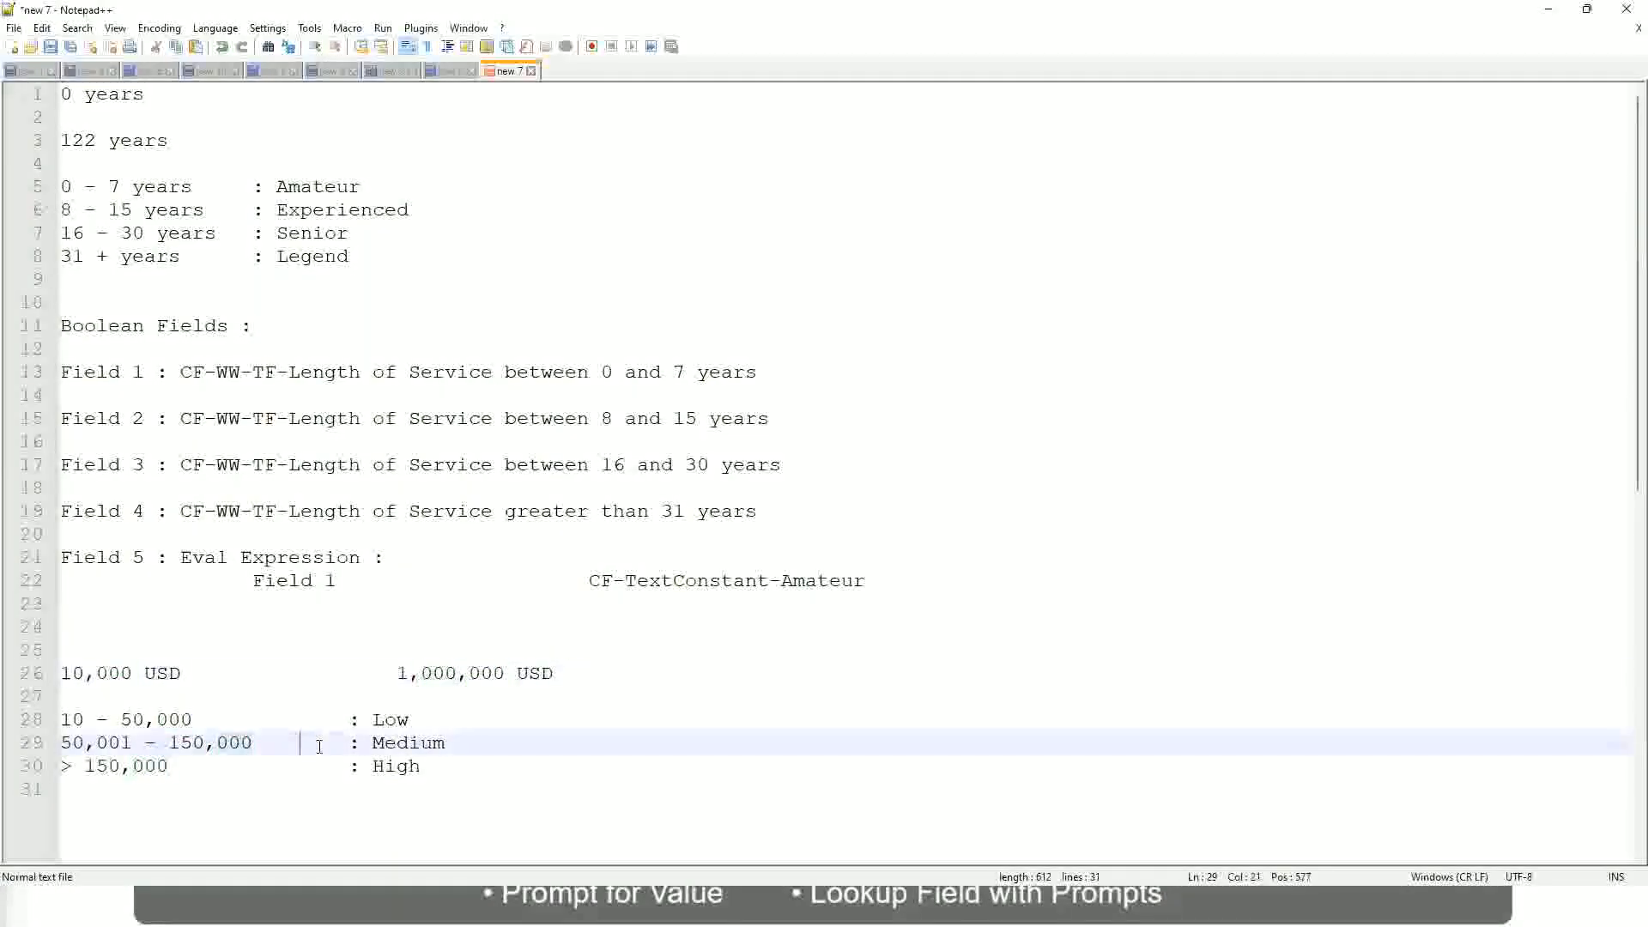
{"action": "left_click", "coordinate": [53, 673]}
{"action": "left_click", "coordinate": [507, 675]}
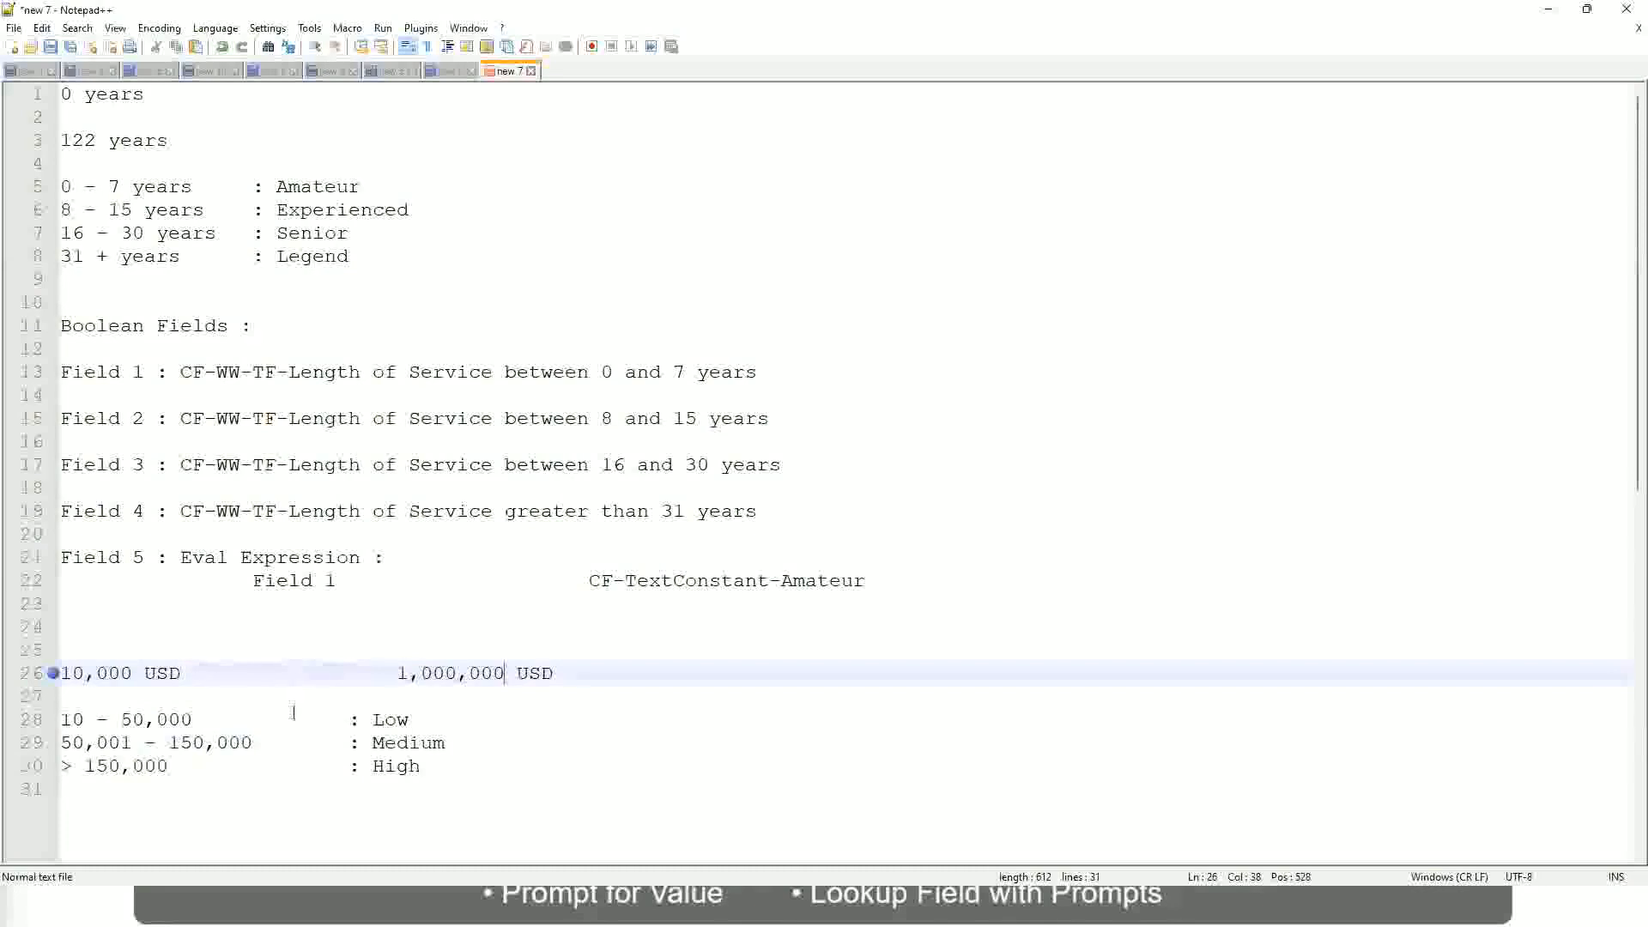
{"action": "left_click", "coordinate": [396, 721]}
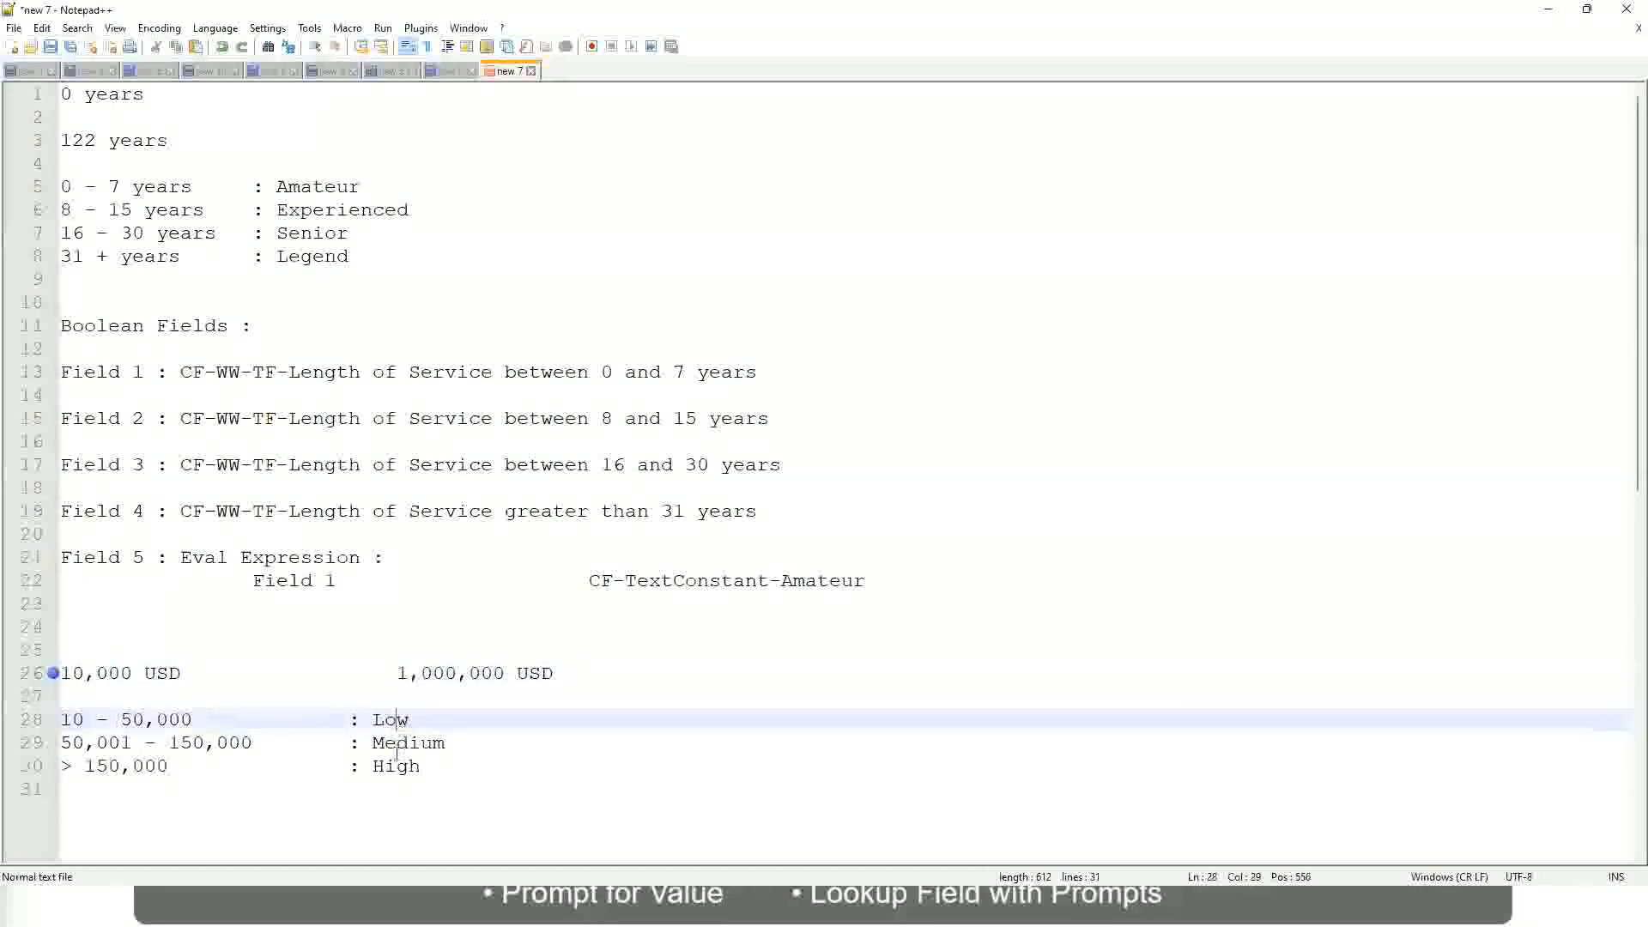
{"action": "left_click", "coordinate": [396, 768]}
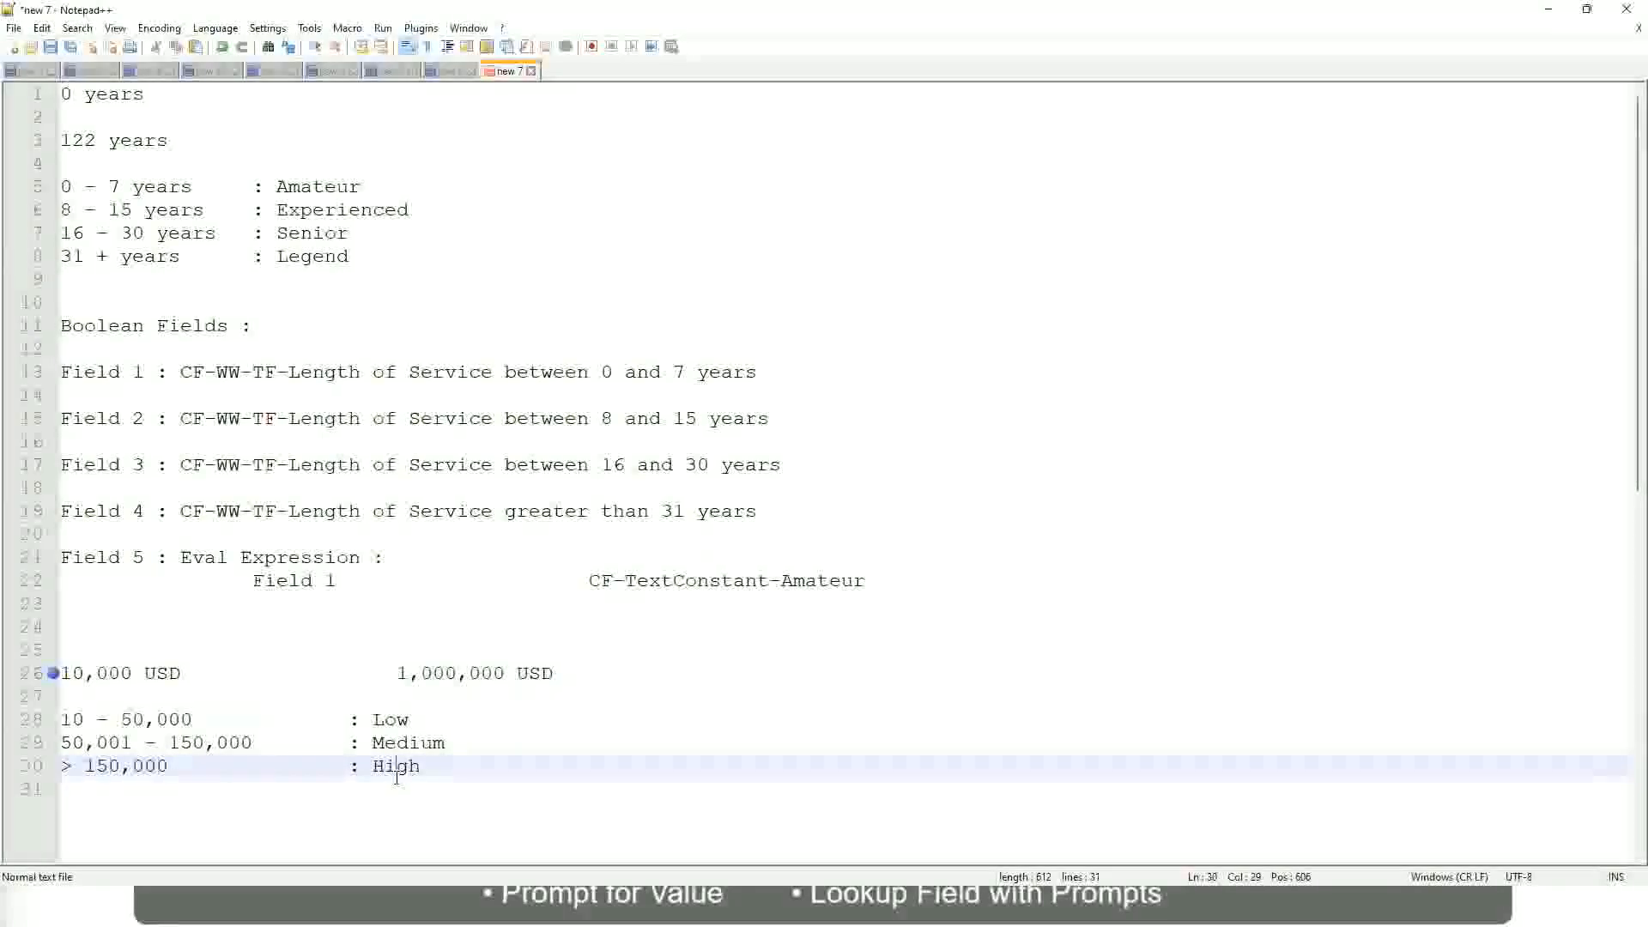
{"action": "left_click", "coordinate": [221, 696]}
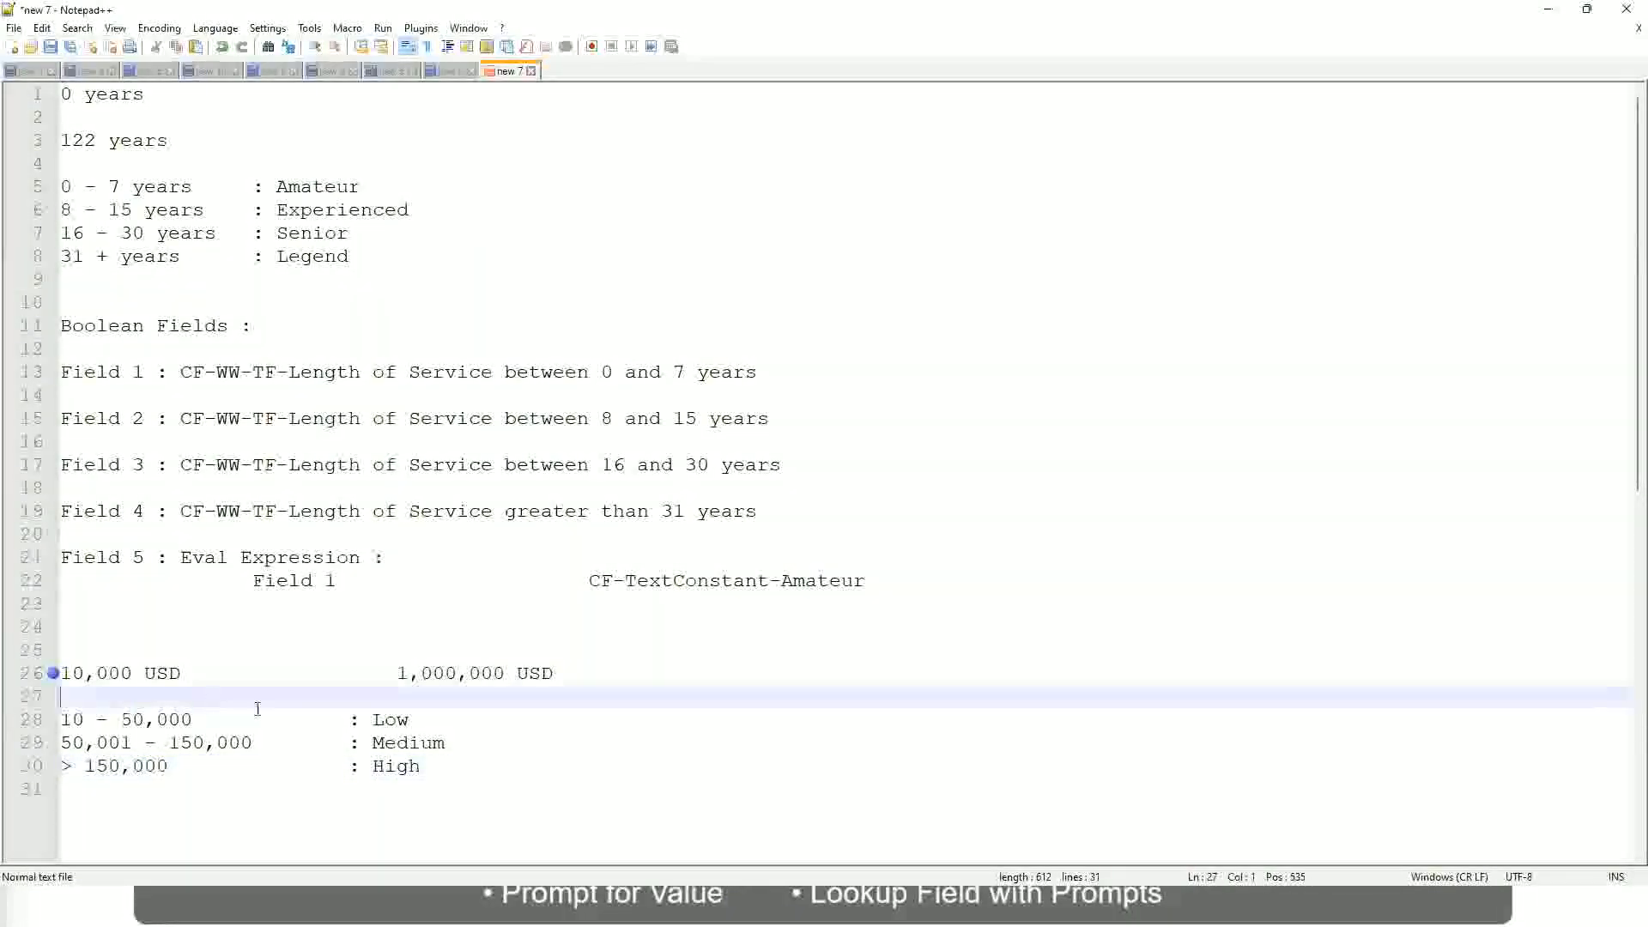
{"action": "left_click", "coordinate": [423, 764]}
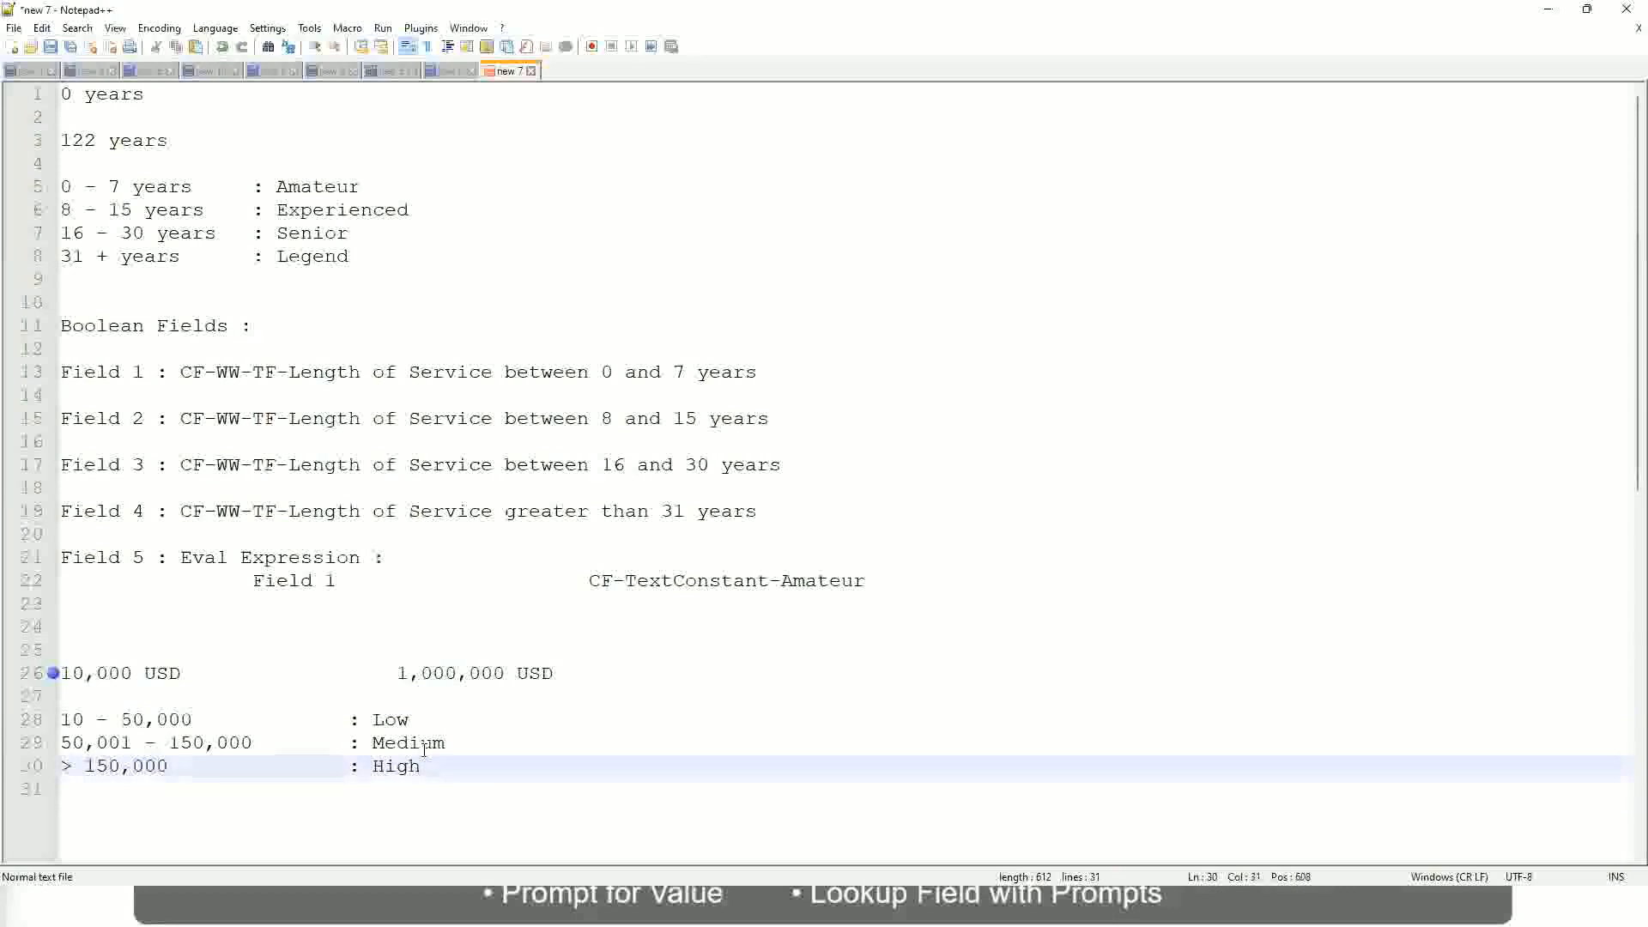